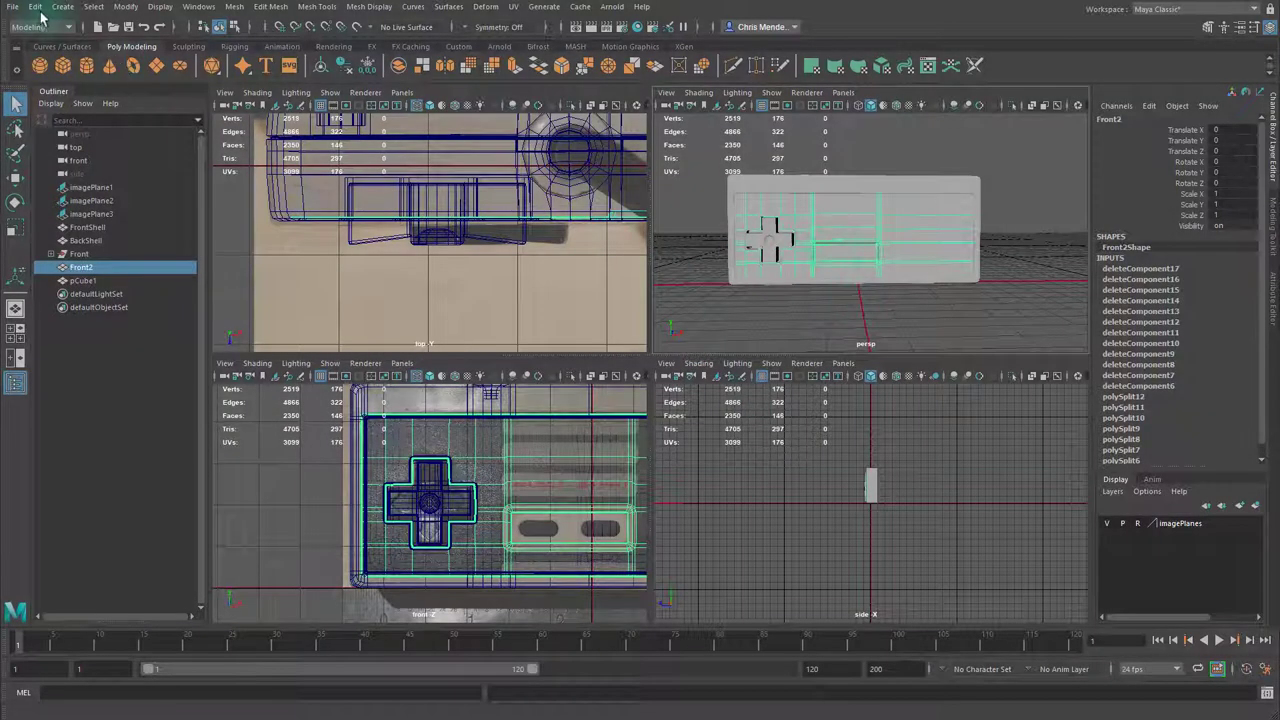
# Delete the construction history of the Front2 mesh.
pyautogui.click(35, 6)
pyautogui.moveTo(114, 177)
pyautogui.click(264, 193)
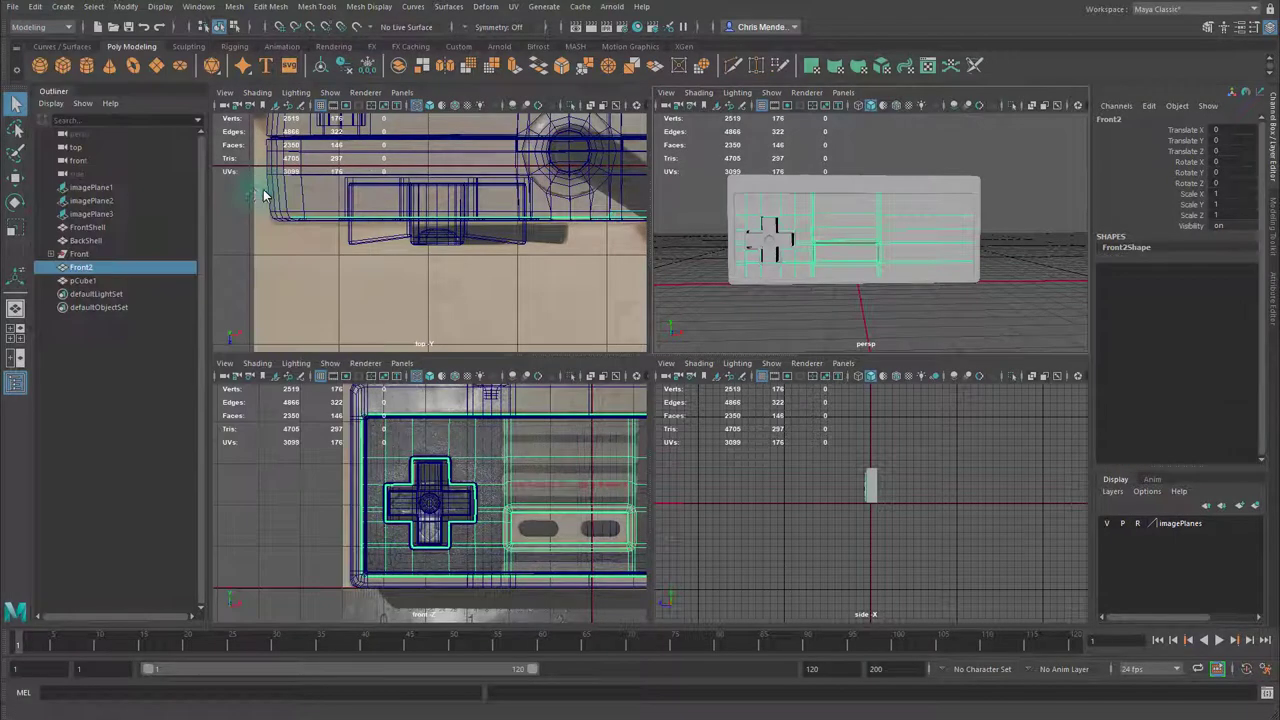
# Save the scene as a new version named NES_controller_v07.ma.
pyautogui.click(12, 7)
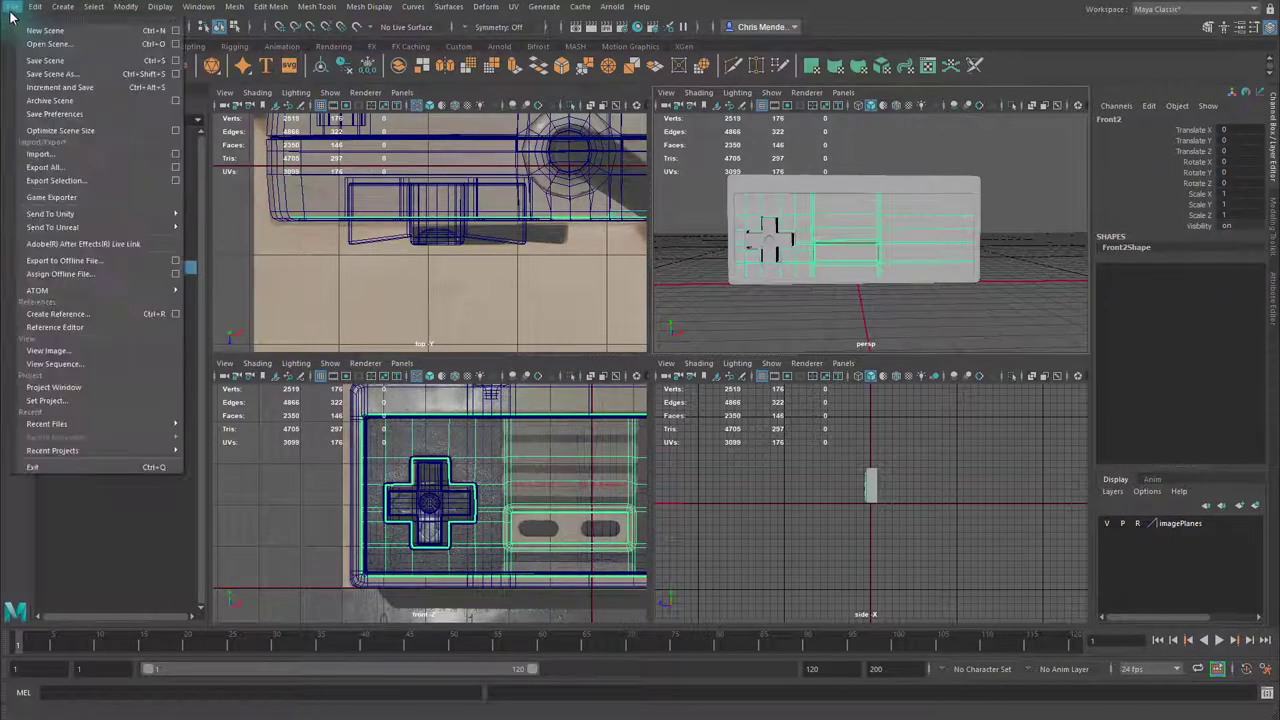
pyautogui.click(80, 75)
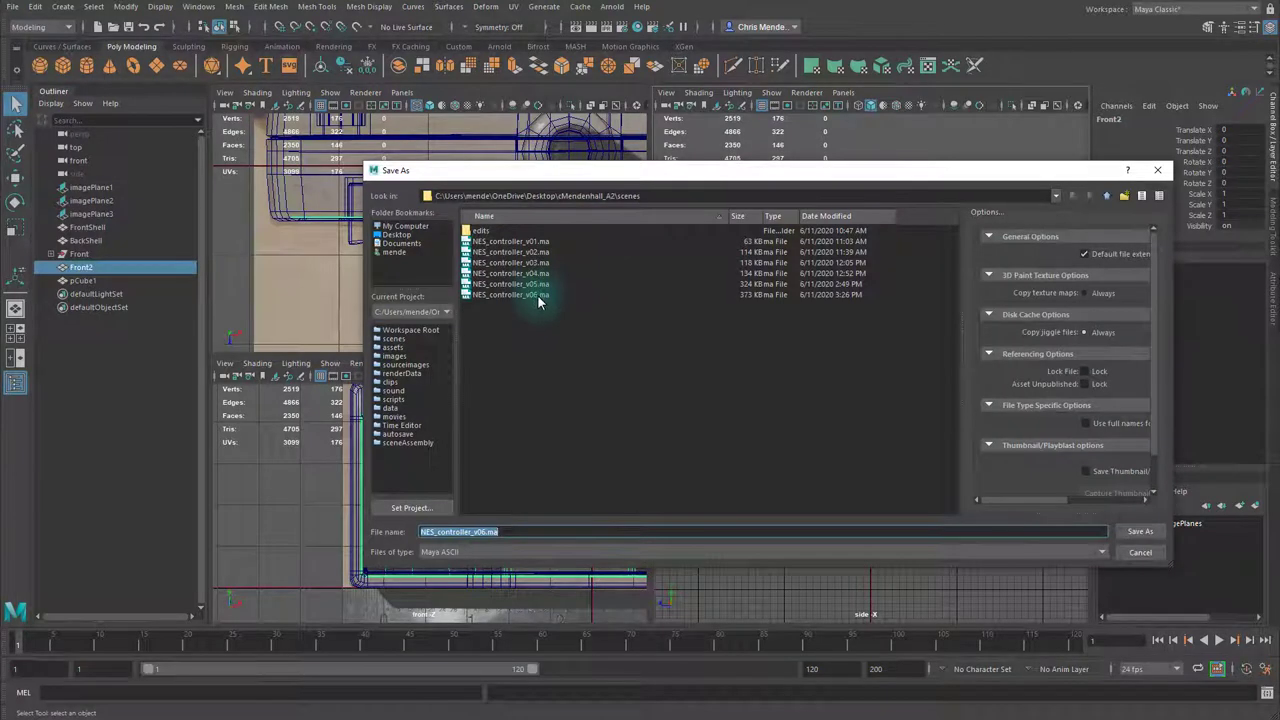
pyautogui.click(480, 532)
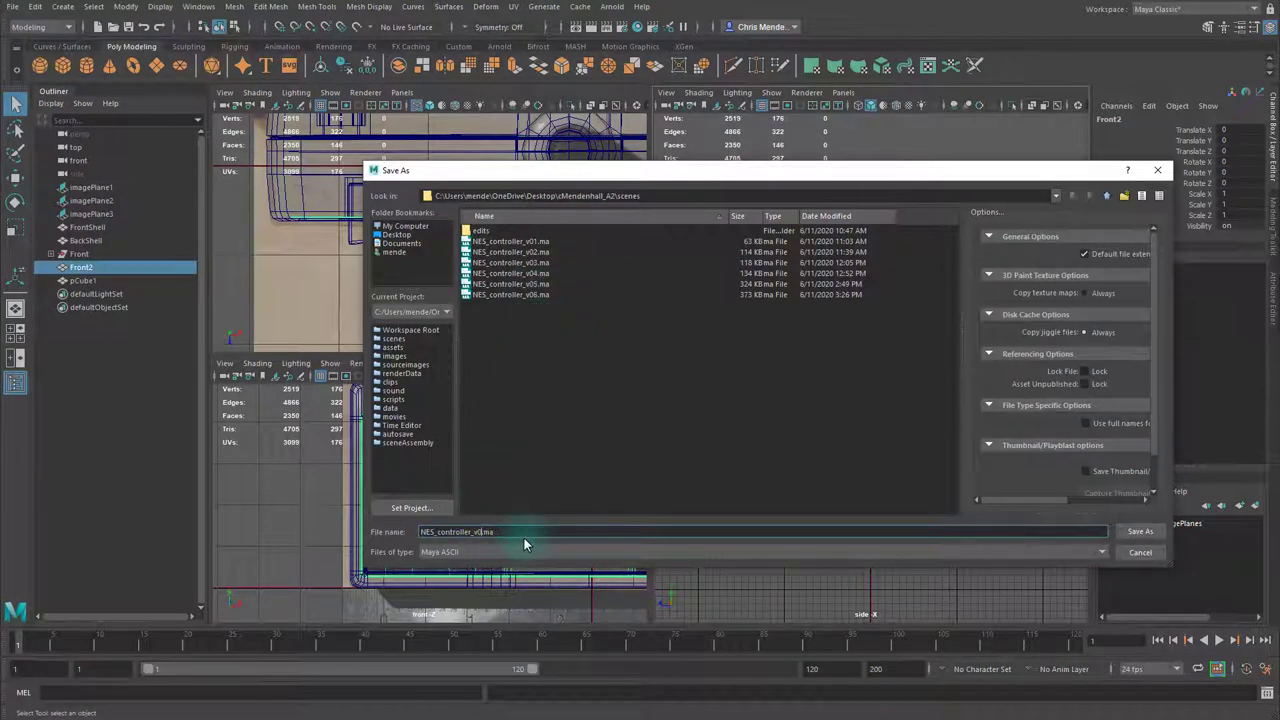
pyautogui.write('7')
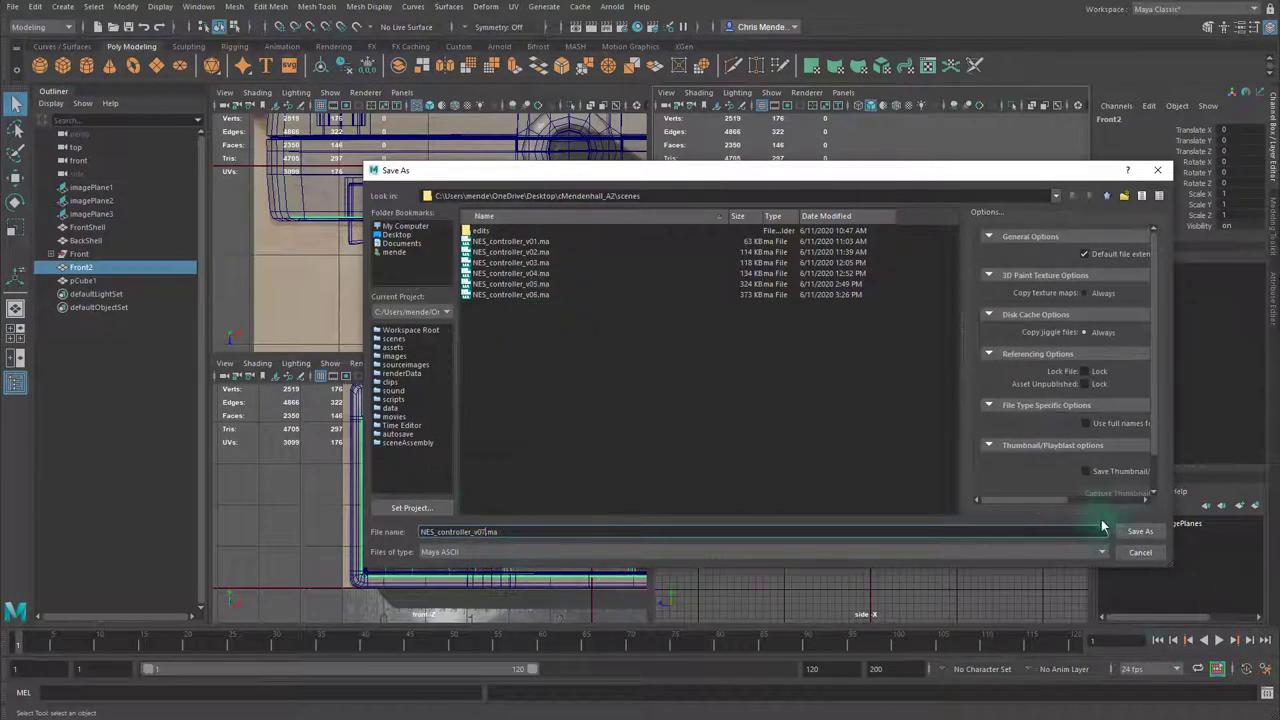
pyautogui.click(1140, 531)
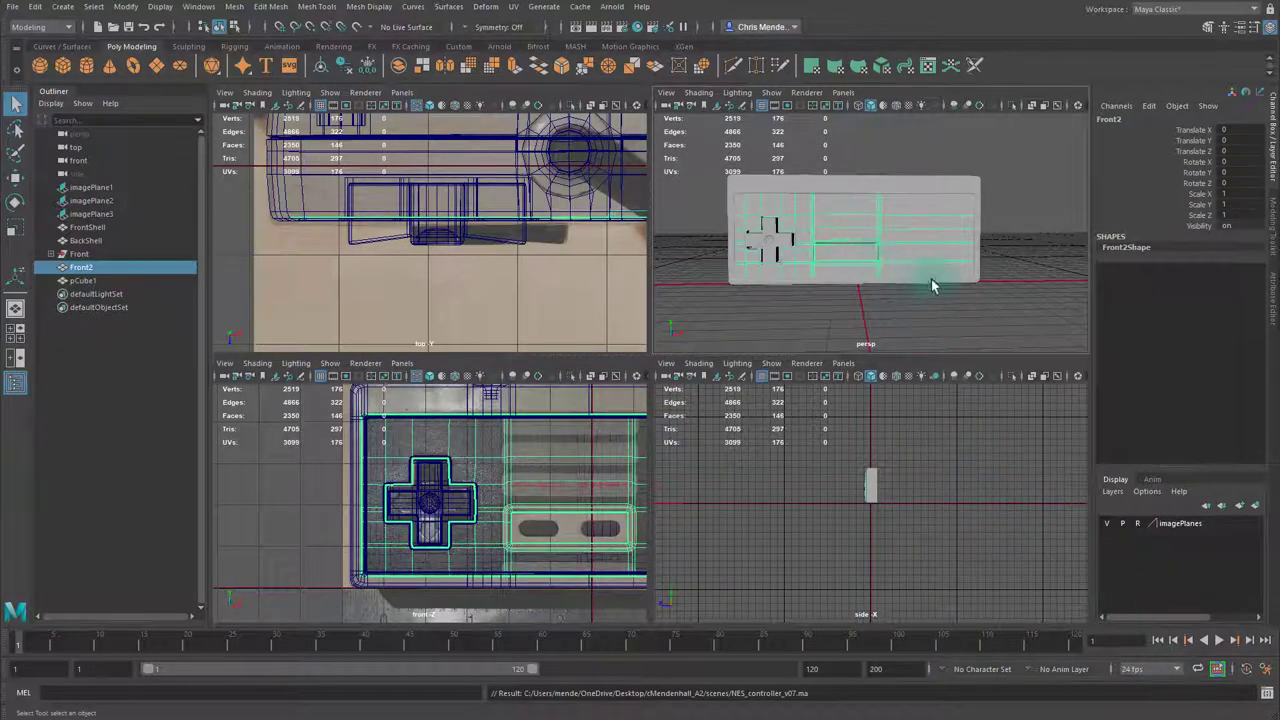
# Cut a horizontal edge with Multi-Cut across Front2's Select/Start recess, from its inner left side to its right rim.
pyautogui.moveTo(931, 282)
pyautogui.keyDown('alt'); pyautogui.mouseDown()
pyautogui.moveTo(837, 284)
pyautogui.moveTo(915, 280)
pyautogui.mouseUp(); pyautogui.keyUp('alt')
pyautogui.keyDown('alt'); pyautogui.moveTo(800, 268); pyautogui.dragTo(1022, 285, button='right'); pyautogui.keyUp('alt')
pyautogui.keyDown('alt'); pyautogui.moveTo(965, 270); pyautogui.dragTo(888, 254); pyautogui.keyUp('alt')
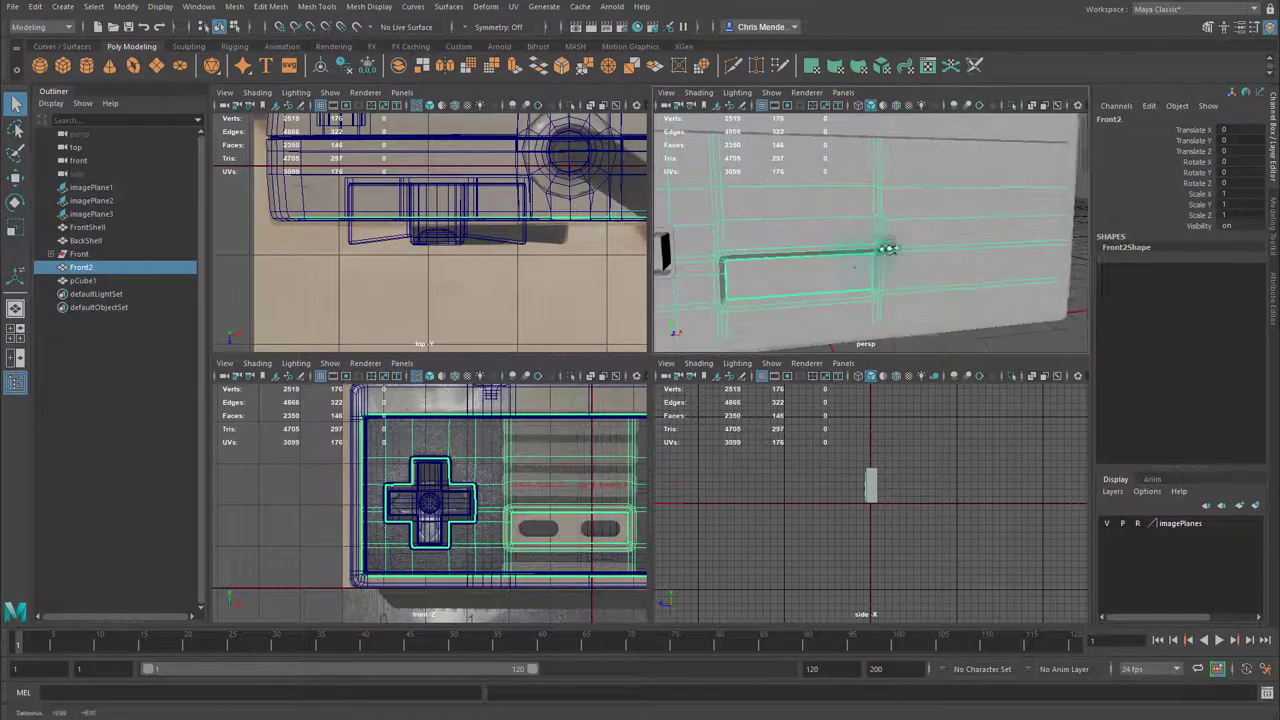
pyautogui.keyDown('alt'); pyautogui.moveTo(835, 260); pyautogui.dragTo(892, 235, button='middle'); pyautogui.keyUp('alt')
pyautogui.keyDown('alt'); pyautogui.moveTo(520, 472); pyautogui.dragTo(430, 413, button='middle'); pyautogui.keyUp('alt')
pyautogui.keyDown('alt'); pyautogui.moveTo(460, 435); pyautogui.dragTo(612, 463, button='right'); pyautogui.keyUp('alt')
pyautogui.keyDown('alt'); pyautogui.moveTo(507, 416); pyautogui.dragTo(521, 451, button='middle'); pyautogui.keyUp('alt')
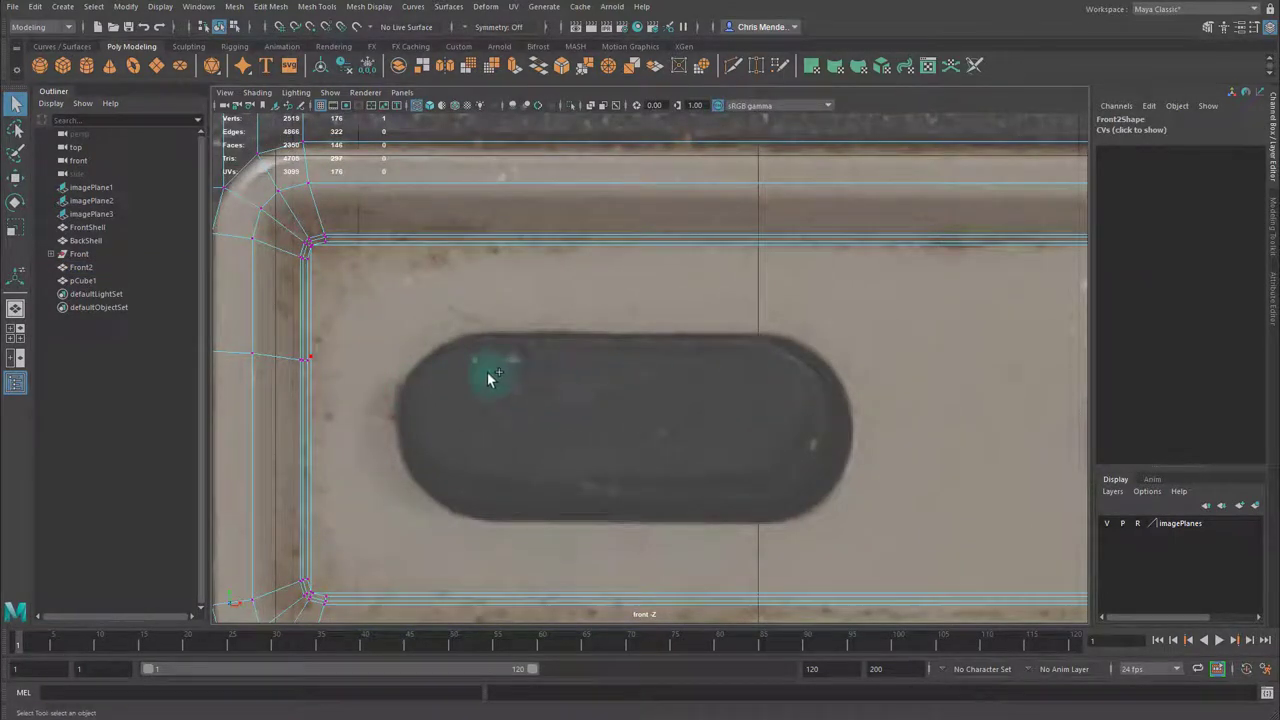
pyautogui.hotkey('ctrl', 'shift', 'x')
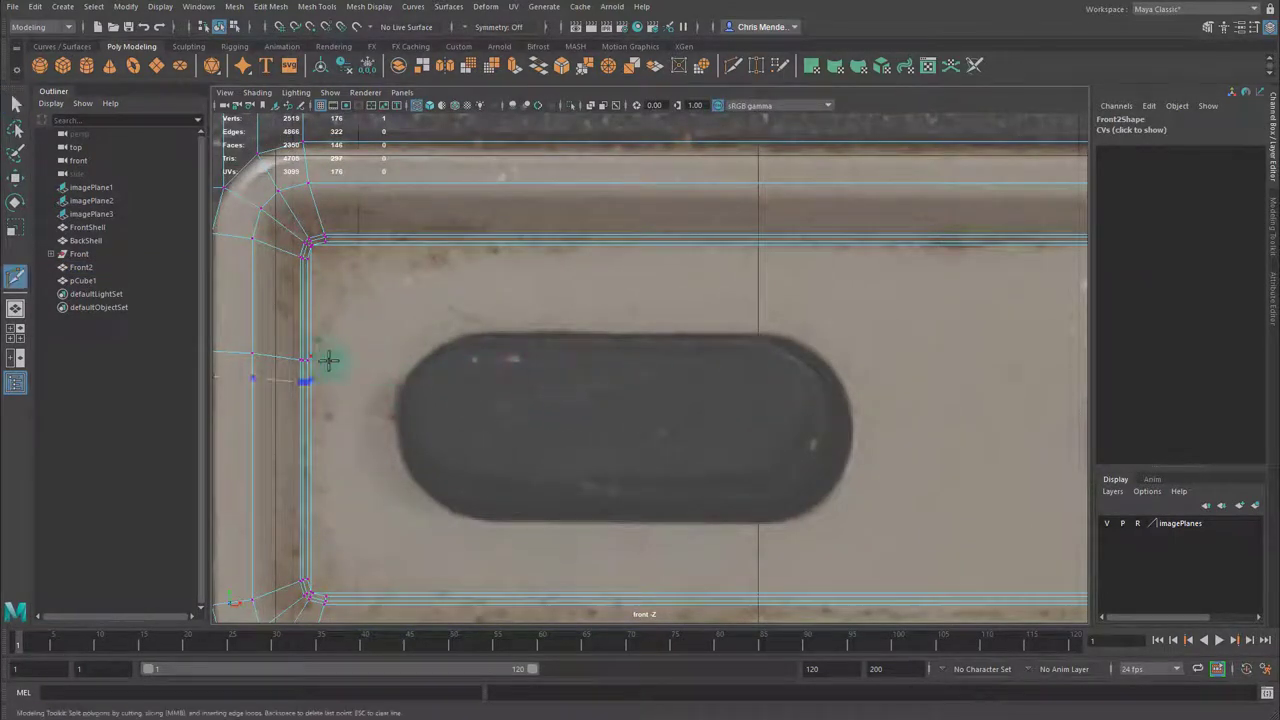
pyautogui.click(311, 358)
pyautogui.keyDown('alt'); pyautogui.moveTo(671, 388); pyautogui.dragTo(320, 386, button='middle'); pyautogui.keyUp('alt')
pyautogui.keyDown('alt'); pyautogui.moveTo(701, 381); pyautogui.dragTo(389, 383, button='middle'); pyautogui.keyUp('alt')
pyautogui.keyDown('alt'); pyautogui.moveTo(950, 386); pyautogui.dragTo(752, 387, button='right'); pyautogui.keyUp('alt')
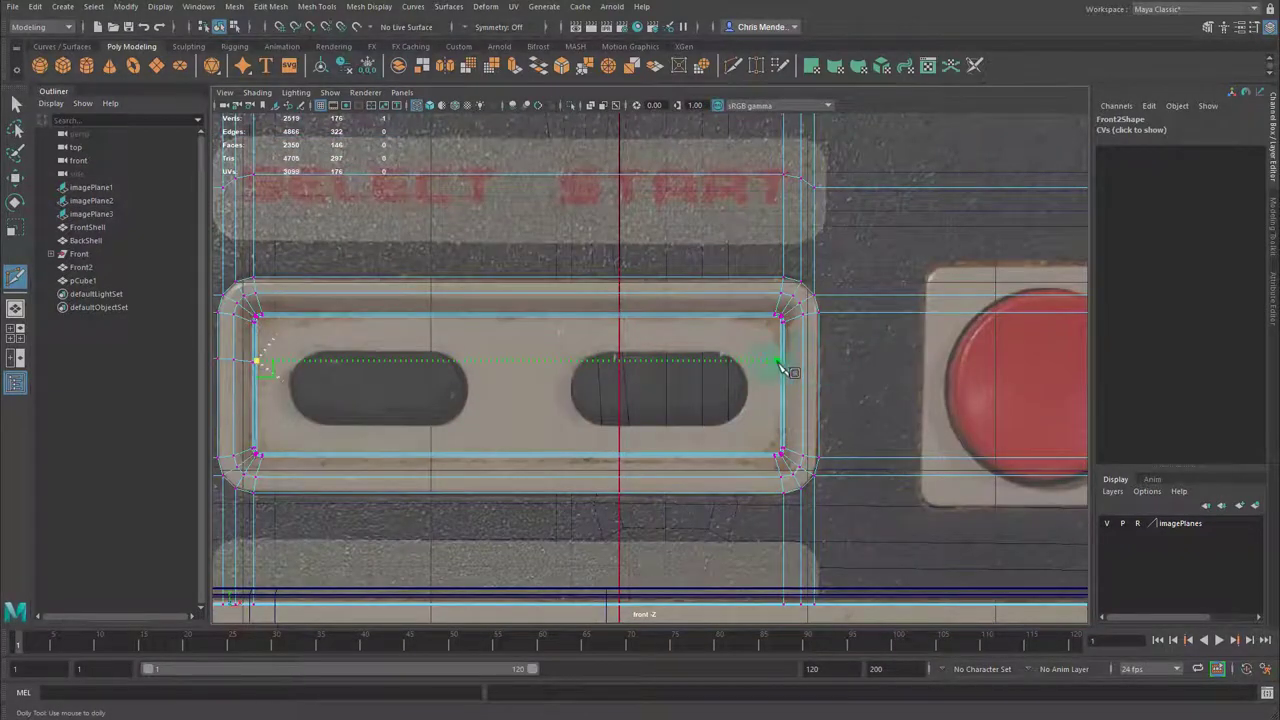
pyautogui.click(781, 362)
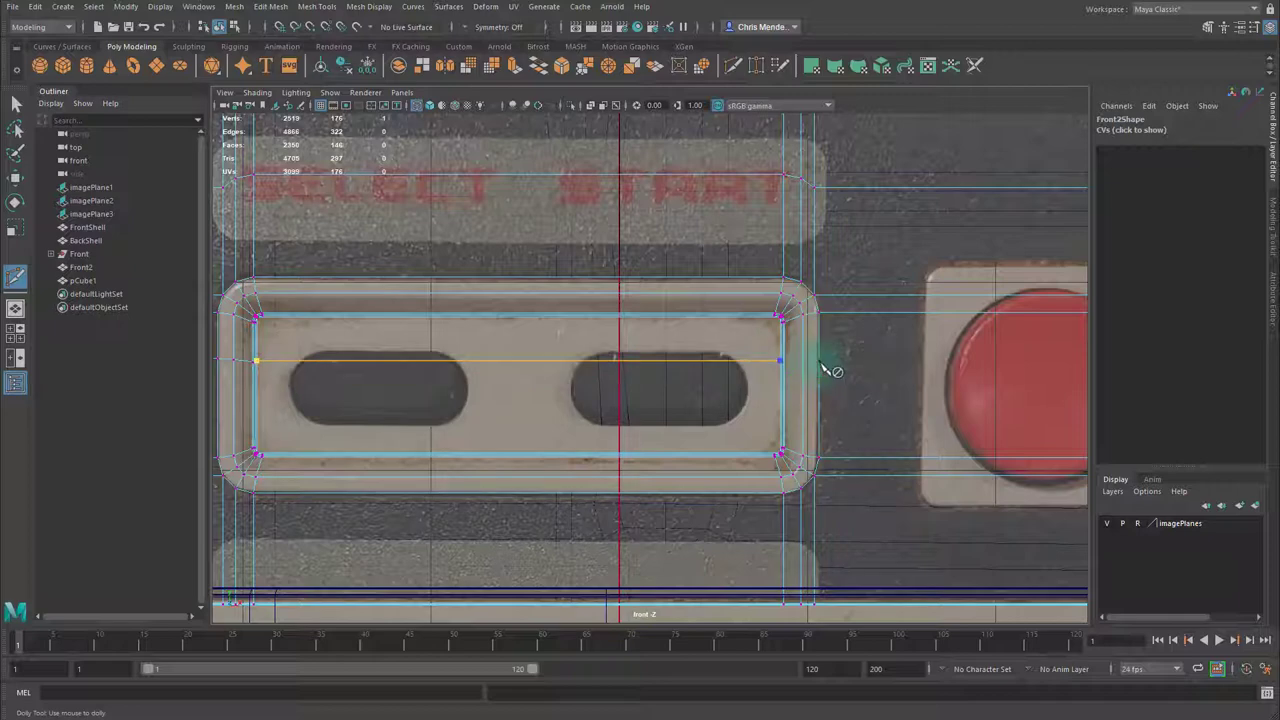
pyautogui.click(819, 362)
# Continue the horizontal cut from the recess's right rim to the faceplate's right edge and align its end vertex.
pyautogui.keyDown('alt'); pyautogui.moveTo(915, 381); pyautogui.dragTo(334, 357, button='middle'); pyautogui.keyUp('alt')
pyautogui.moveTo(820, 351)
pyautogui.keyDown('alt'); pyautogui.mouseDown(button='middle')
pyautogui.moveTo(600, 358)
pyautogui.moveTo(814, 351)
pyautogui.mouseUp(button='middle'); pyautogui.keyUp('alt')
pyautogui.keyDown('ctrl'); pyautogui.click(310, 344); pyautogui.keyUp('ctrl')
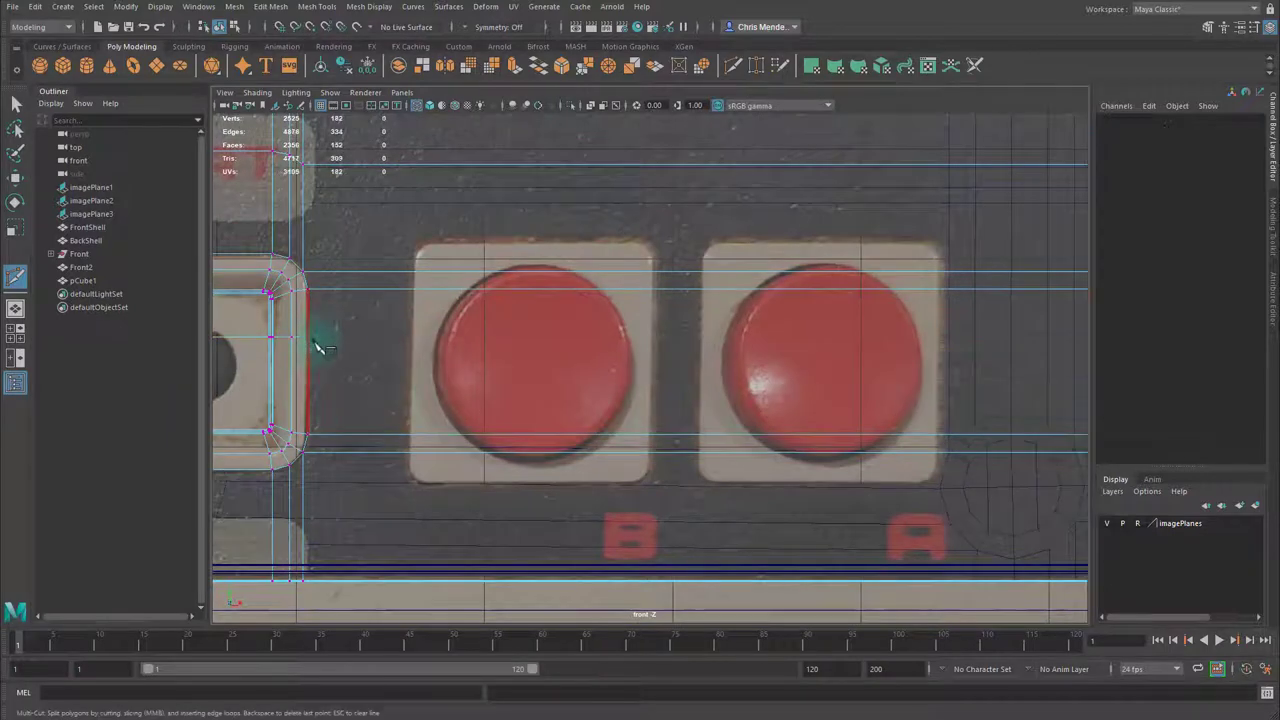
pyautogui.keyDown('alt'); pyautogui.moveTo(794, 366); pyautogui.dragTo(643, 357, button='middle'); pyautogui.keyUp('alt')
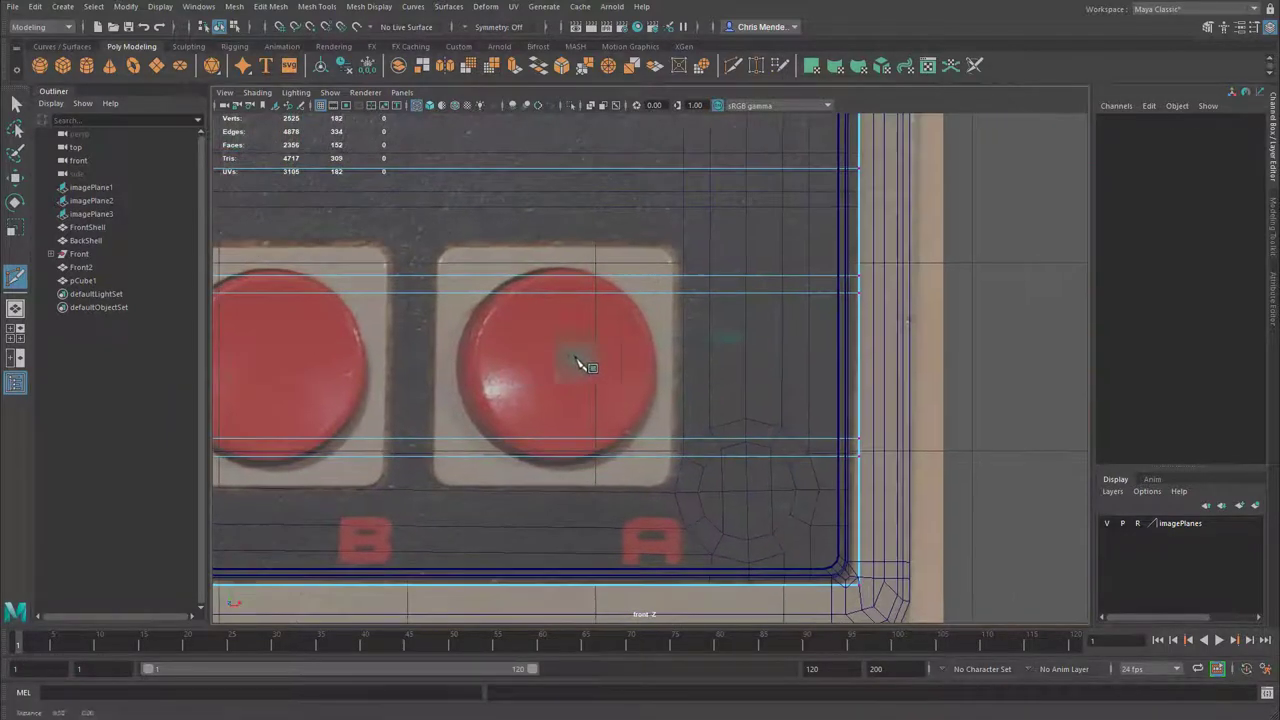
pyautogui.keyDown('alt'); pyautogui.moveTo(837, 371); pyautogui.dragTo(729, 366, button='right'); pyautogui.keyUp('alt')
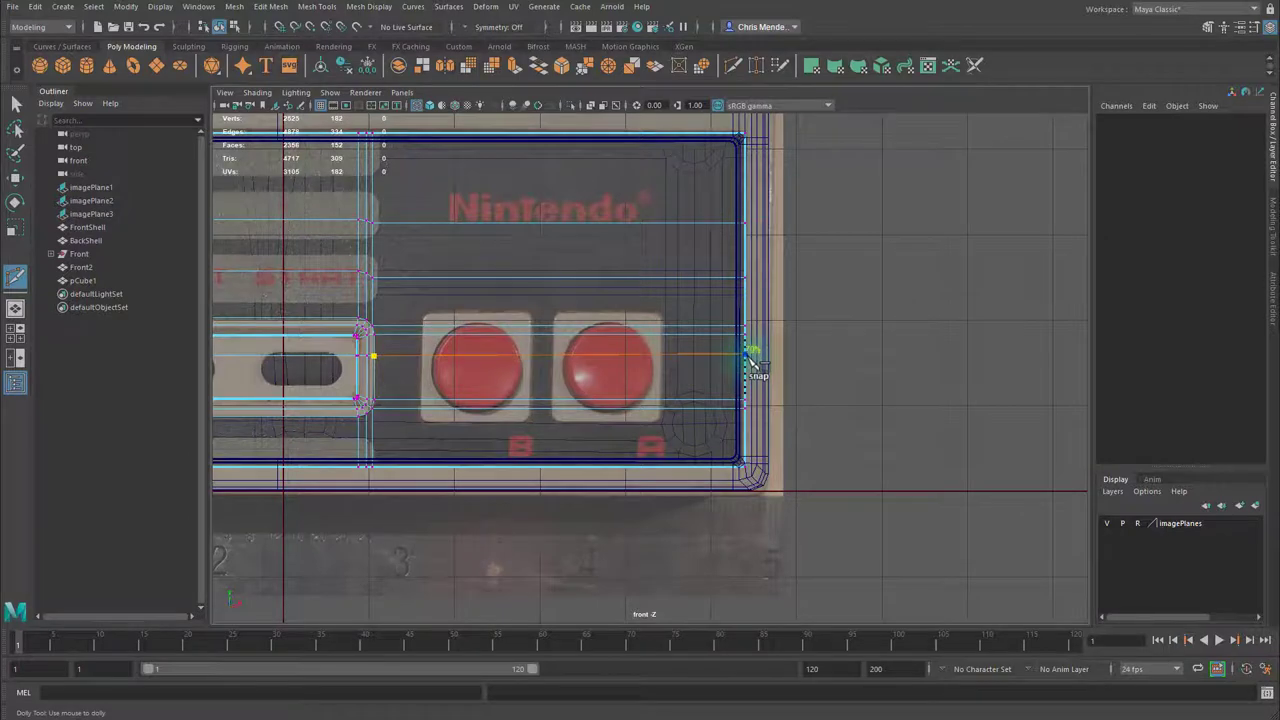
pyautogui.click(740, 367)
pyautogui.keyDown('alt'); pyautogui.moveTo(673, 371); pyautogui.dragTo(869, 416, button='right'); pyautogui.keyUp('alt')
pyautogui.press('Return')
pyautogui.press('w')
pyautogui.click(770, 359)
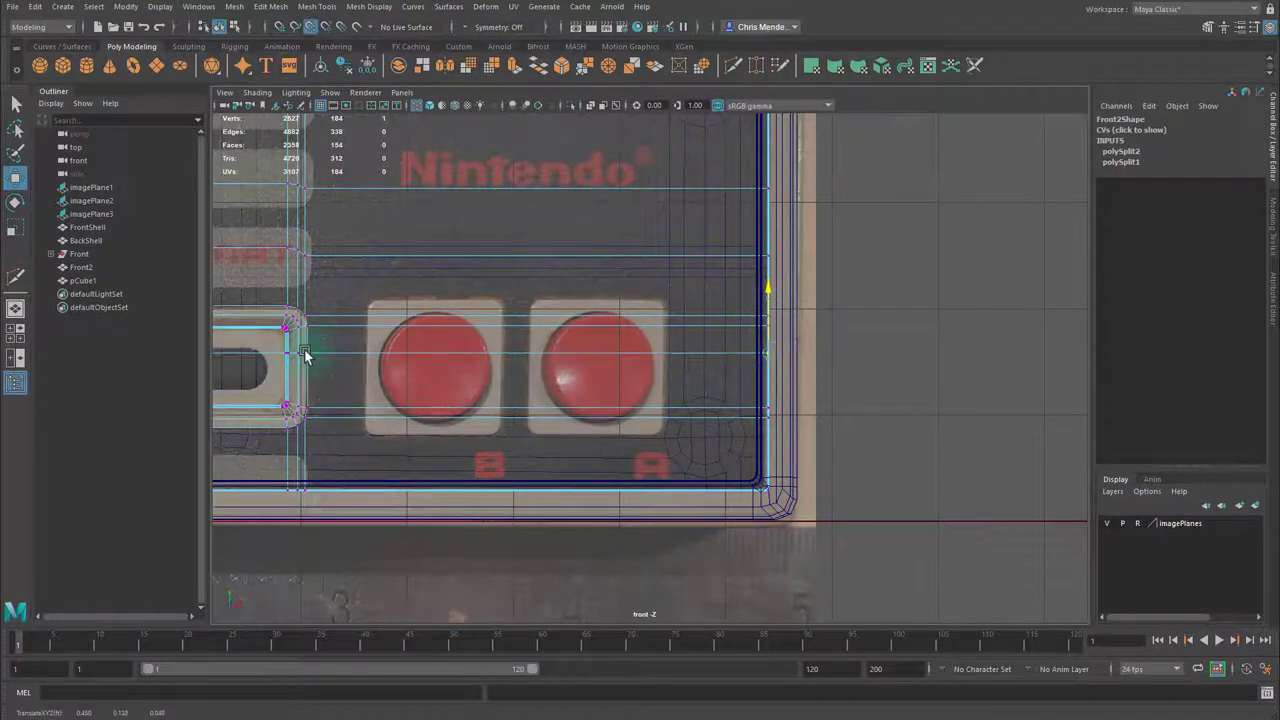
# Create a polygon cube, scale it uniformly to about 0.116 and place it over the left slot in the reference image.
pyautogui.keyDown('alt'); pyautogui.moveTo(531, 371); pyautogui.dragTo(837, 391, button='middle'); pyautogui.keyUp('alt')
pyautogui.keyDown('alt'); pyautogui.moveTo(476, 380); pyautogui.dragTo(585, 370, button='middle'); pyautogui.keyUp('alt')
pyautogui.scroll(4, 585, 370)
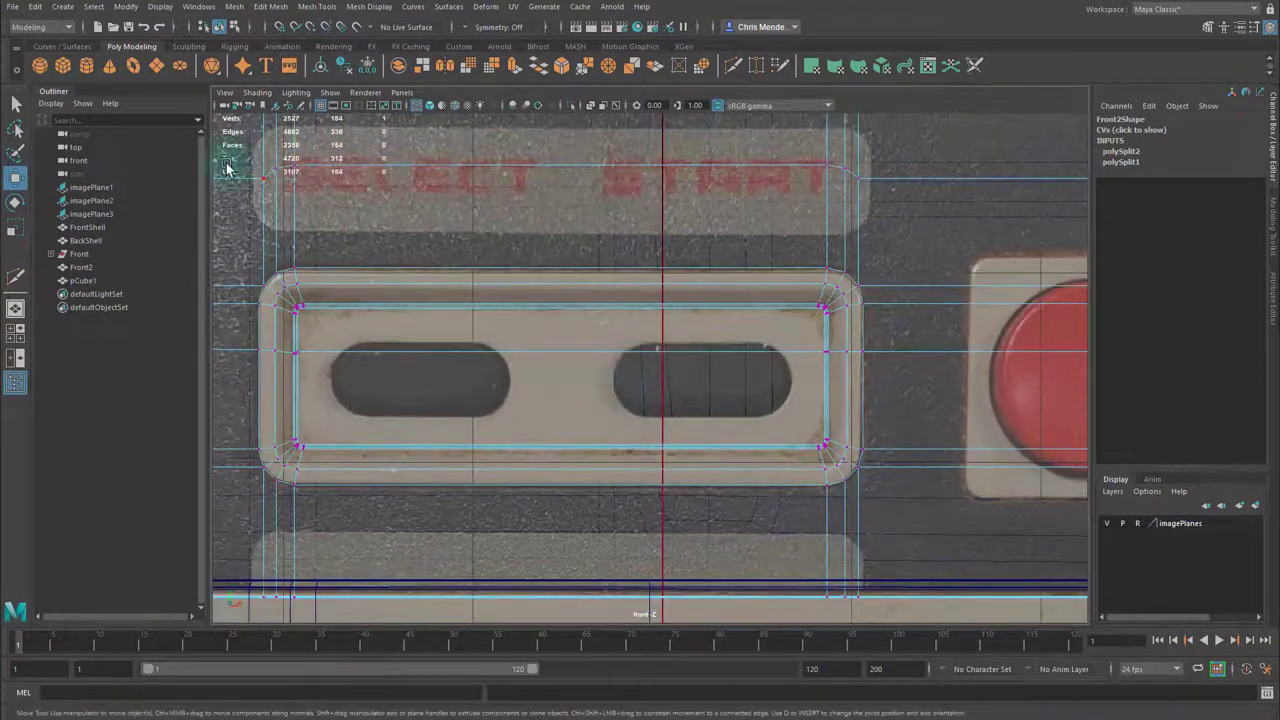
pyautogui.click(62, 65)
pyautogui.scroll(-3, 596, 342)
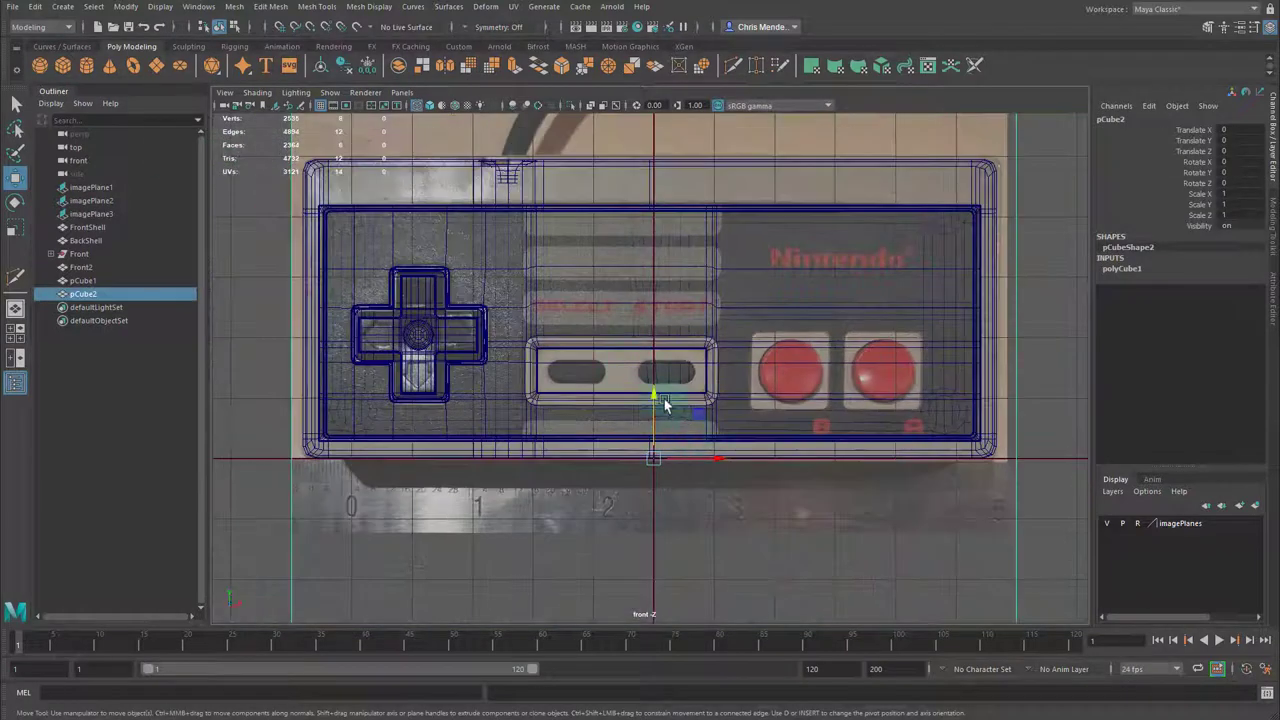
pyautogui.press('r')
pyautogui.moveTo(653, 458); pyautogui.dragTo(103, 480)
pyautogui.press('w')
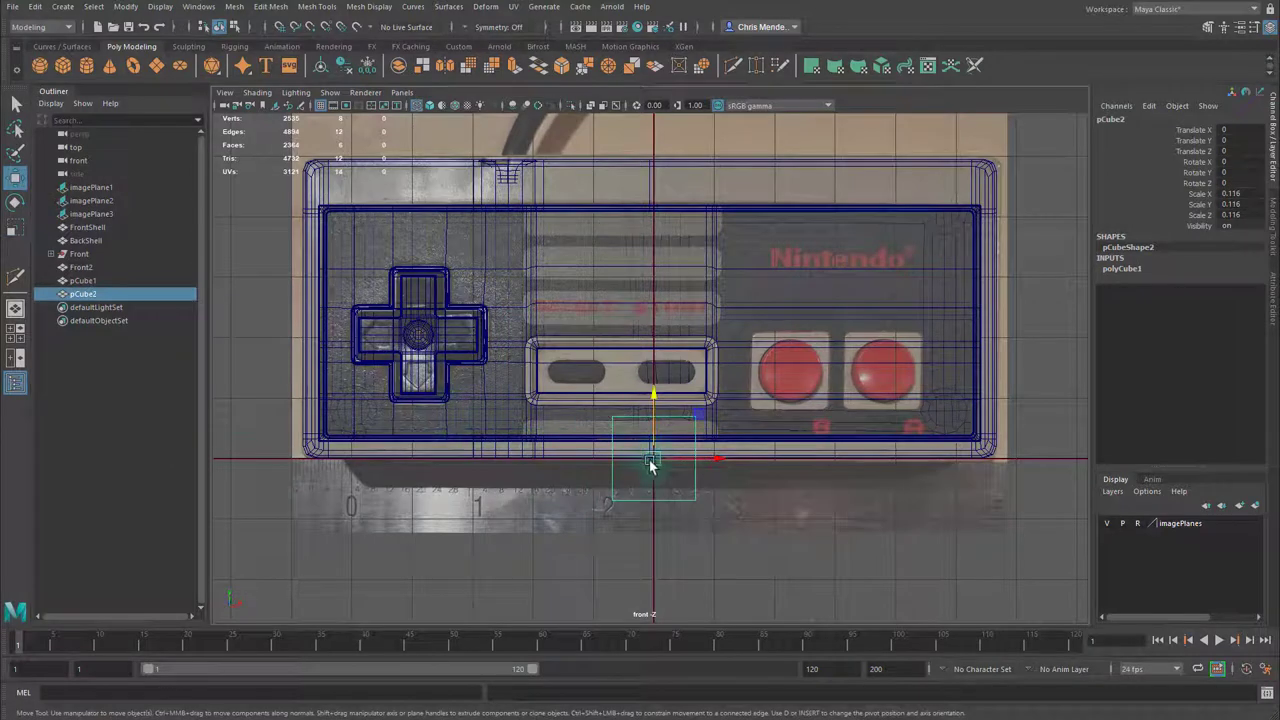
pyautogui.moveTo(686, 421); pyautogui.dragTo(637, 368)
# Fit the cube to the left slot with Scale X about 0.077, Scale Y about 0.039 and Translate X about -0.106.
pyautogui.press('r')
pyautogui.press('f')
pyautogui.scroll(-4, 634, 363)
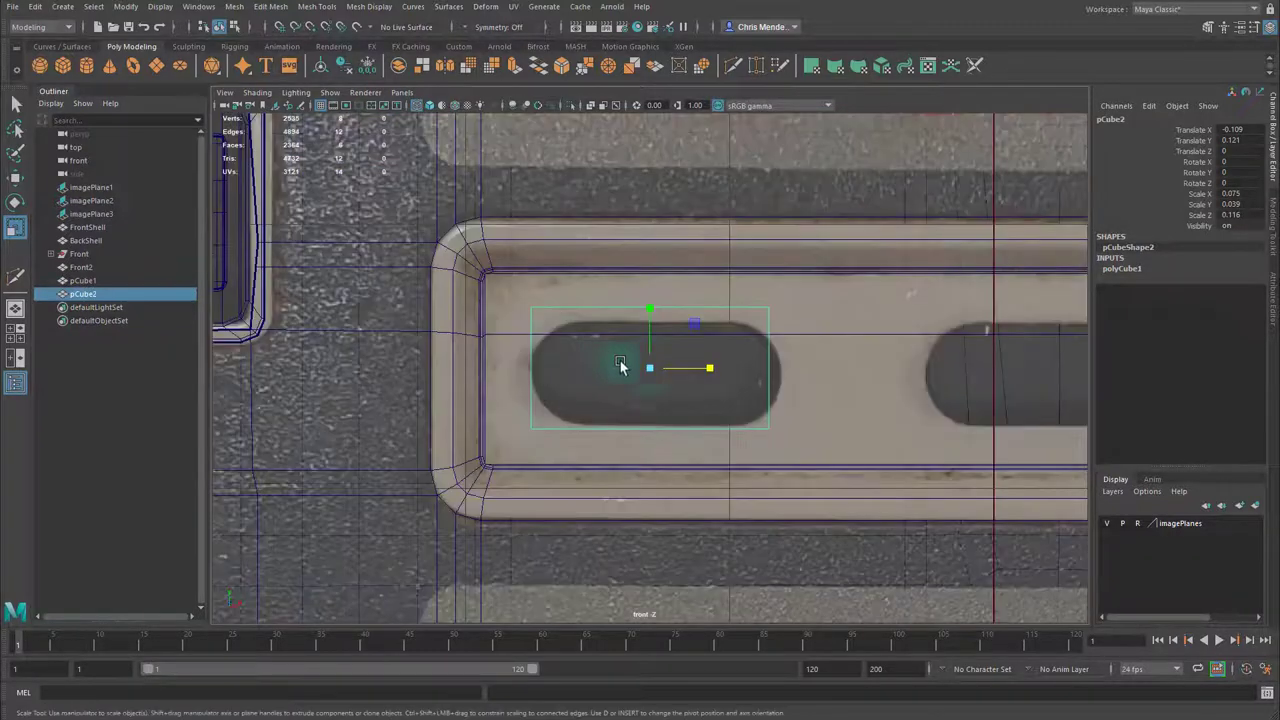
pyautogui.press('w')
pyautogui.moveTo(714, 371); pyautogui.dragTo(724, 372)
pyautogui.press('r')
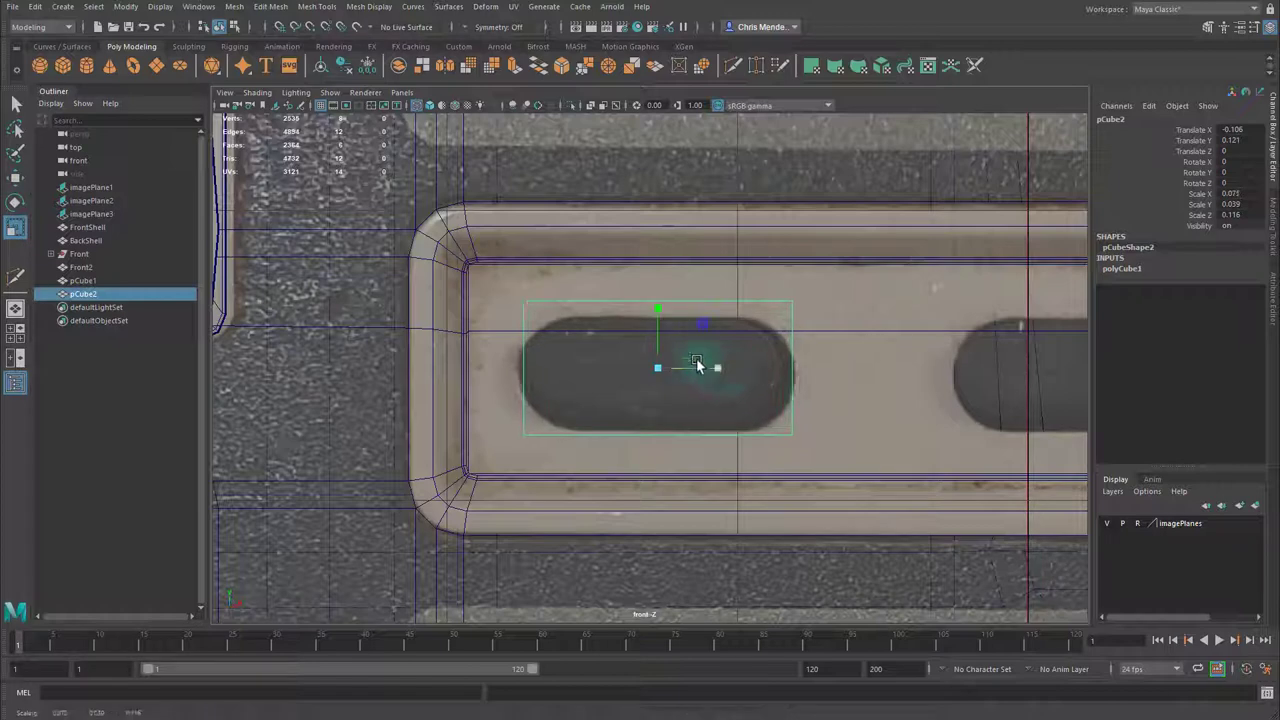
# Move the cube slightly forward in depth to a Translate Z of about 0.001.
pyautogui.press('space')
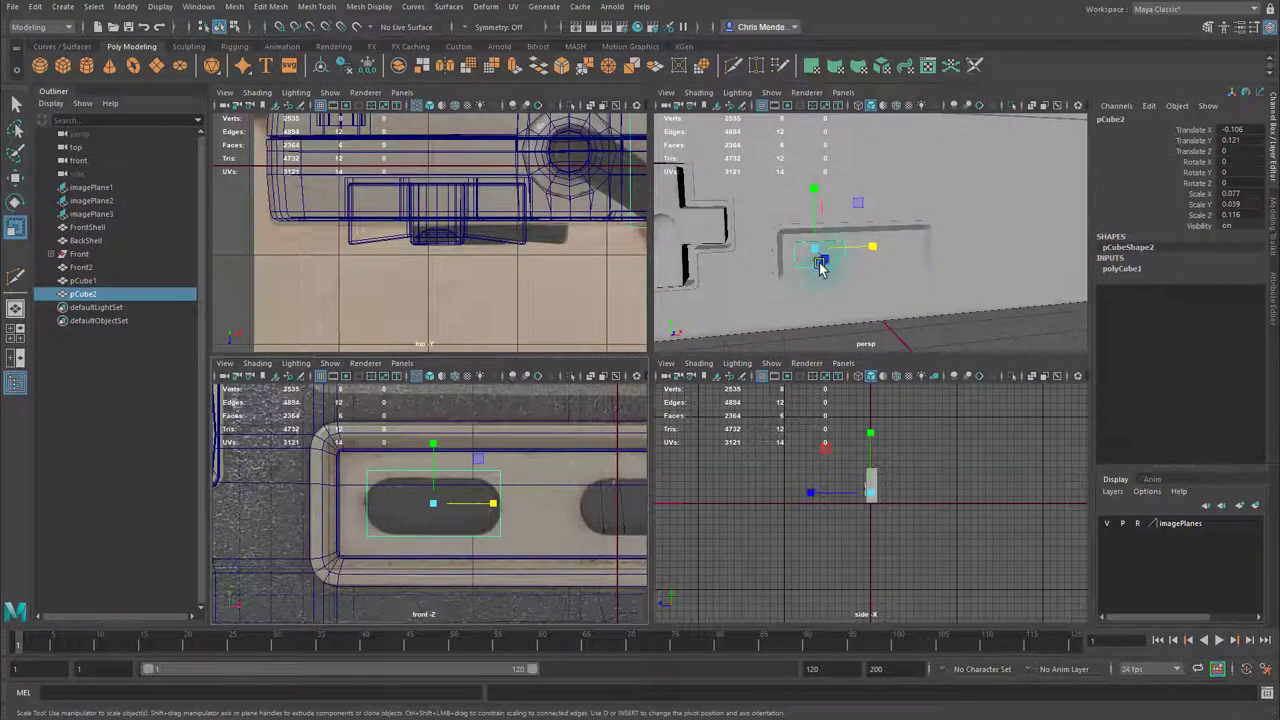
pyautogui.keyDown('alt'); pyautogui.moveTo(606, 248); pyautogui.dragTo(310, 236, button='middle'); pyautogui.keyUp('alt')
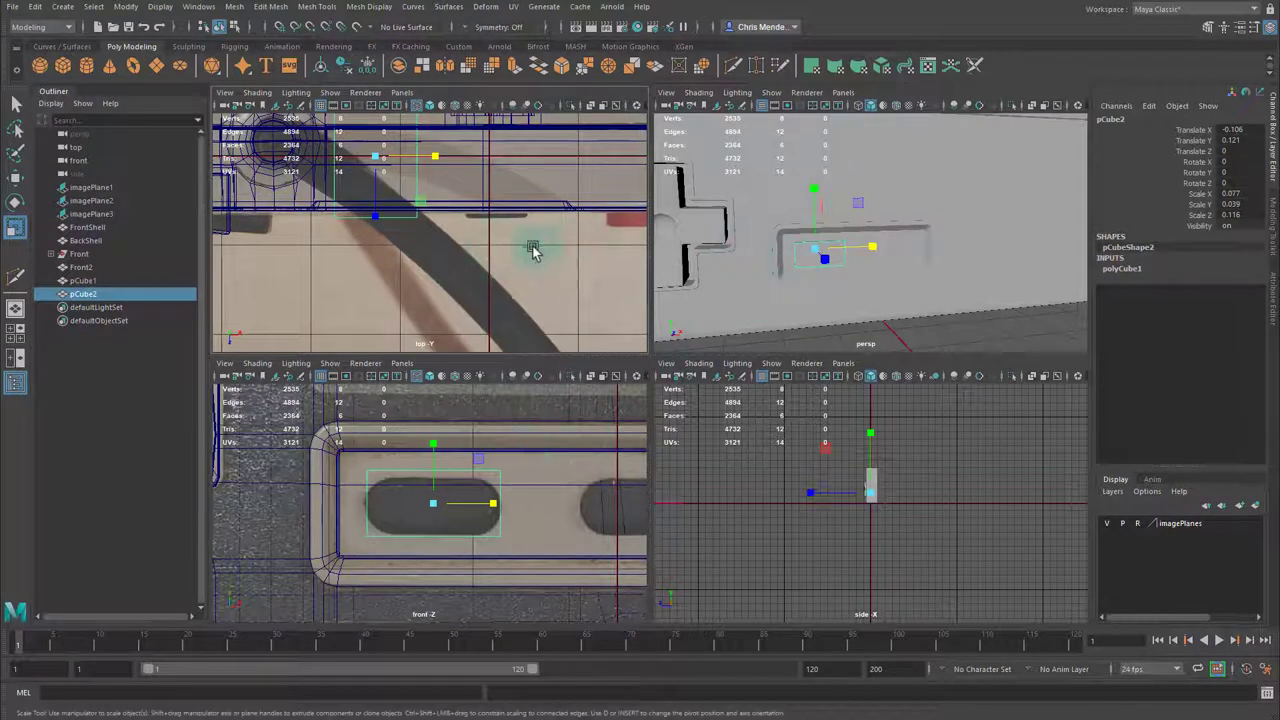
pyautogui.keyDown('alt'); pyautogui.moveTo(551, 249); pyautogui.dragTo(614, 234, button='middle'); pyautogui.keyUp('alt')
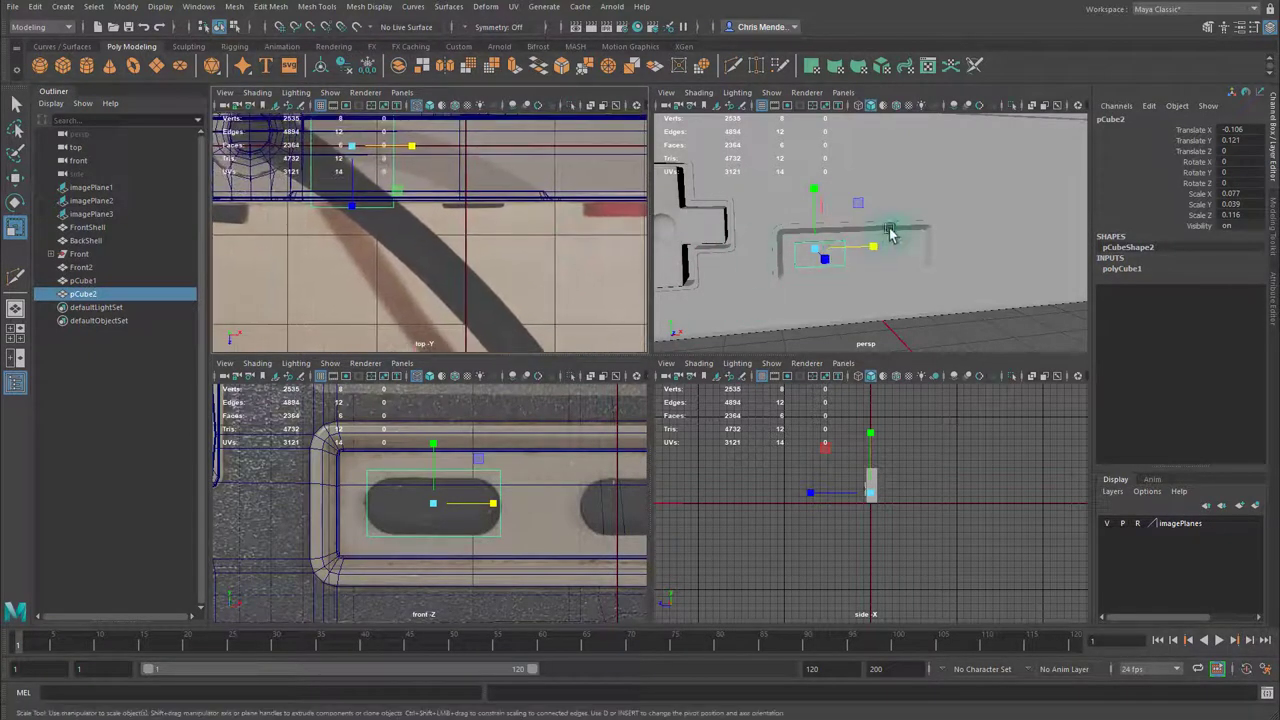
pyautogui.keyDown('alt'); pyautogui.moveTo(894, 234); pyautogui.dragTo(1068, 306); pyautogui.keyUp('alt')
pyautogui.keyDown('alt'); pyautogui.moveTo(1068, 306); pyautogui.dragTo(895, 277, button='right'); pyautogui.keyUp('alt')
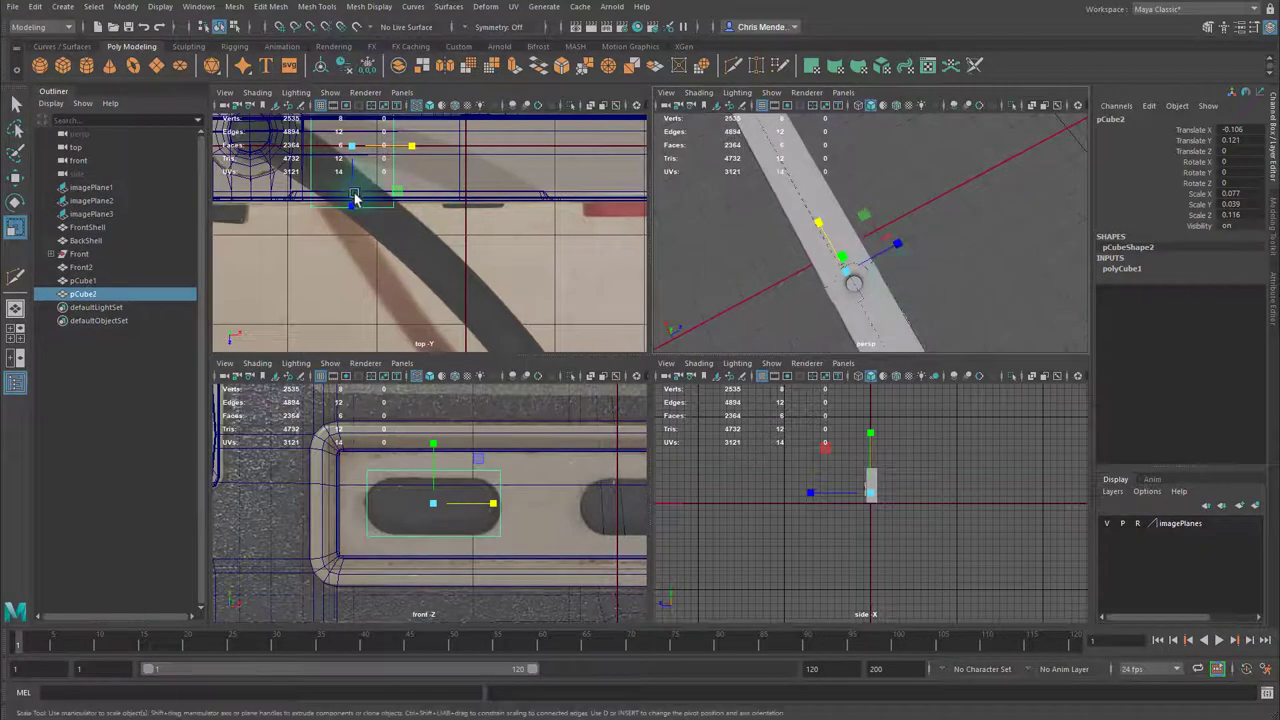
pyautogui.press('w')
pyautogui.moveTo(351, 211); pyautogui.dragTo(352, 211)
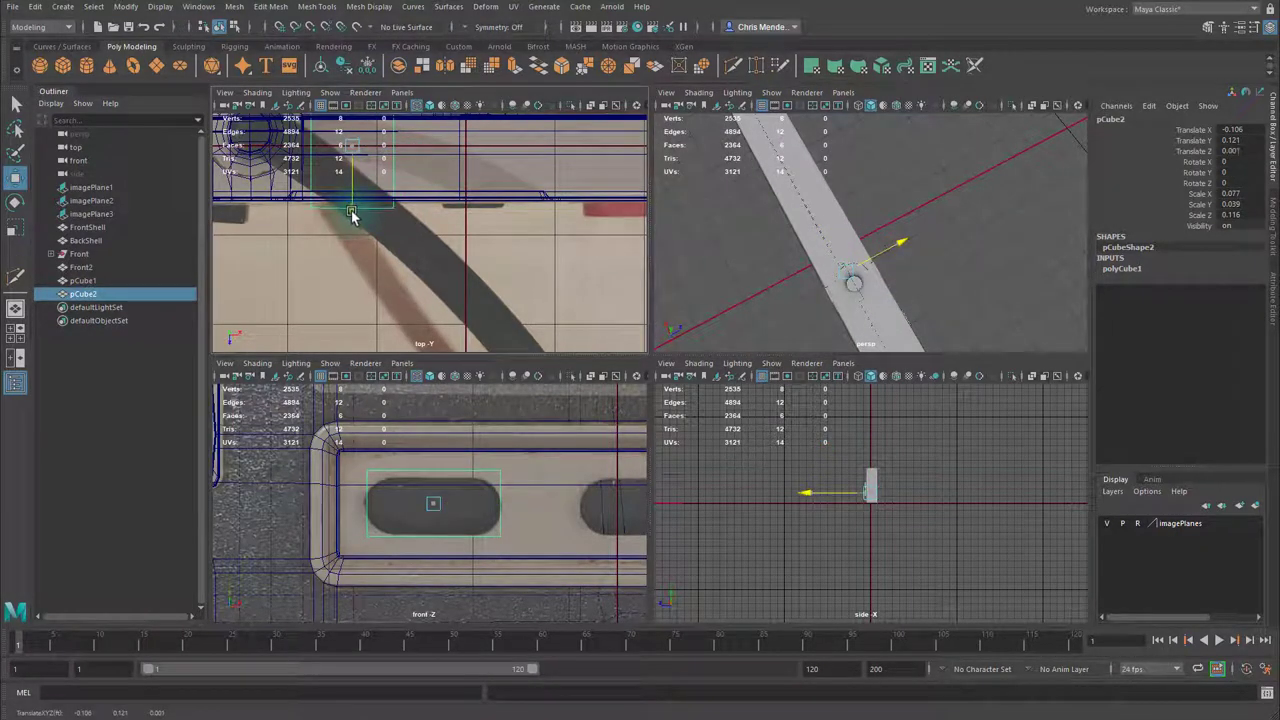
# Isolate the cube in the perspective view, pull its back face forward to shorten the block, and delete that face.
pyautogui.hotkey('ctrl', '1')
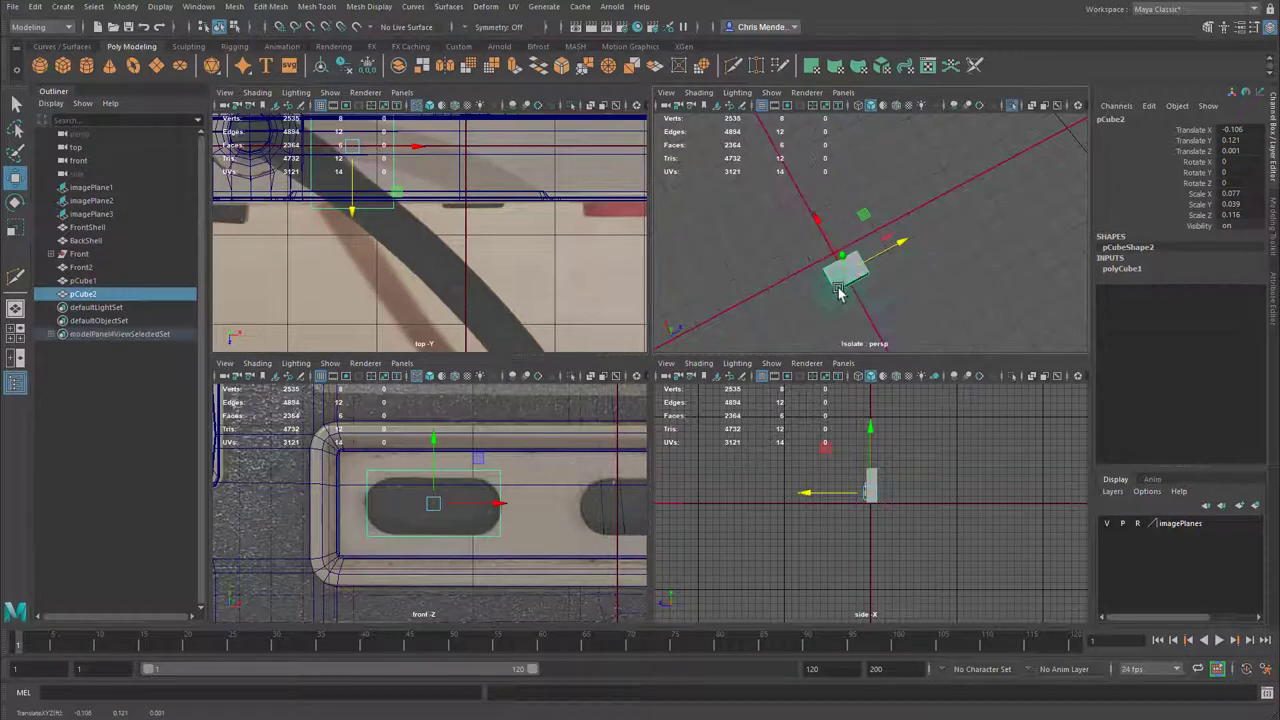
pyautogui.moveTo(834, 282); pyautogui.dragTo(832, 304, button='right')
pyautogui.click(827, 281)
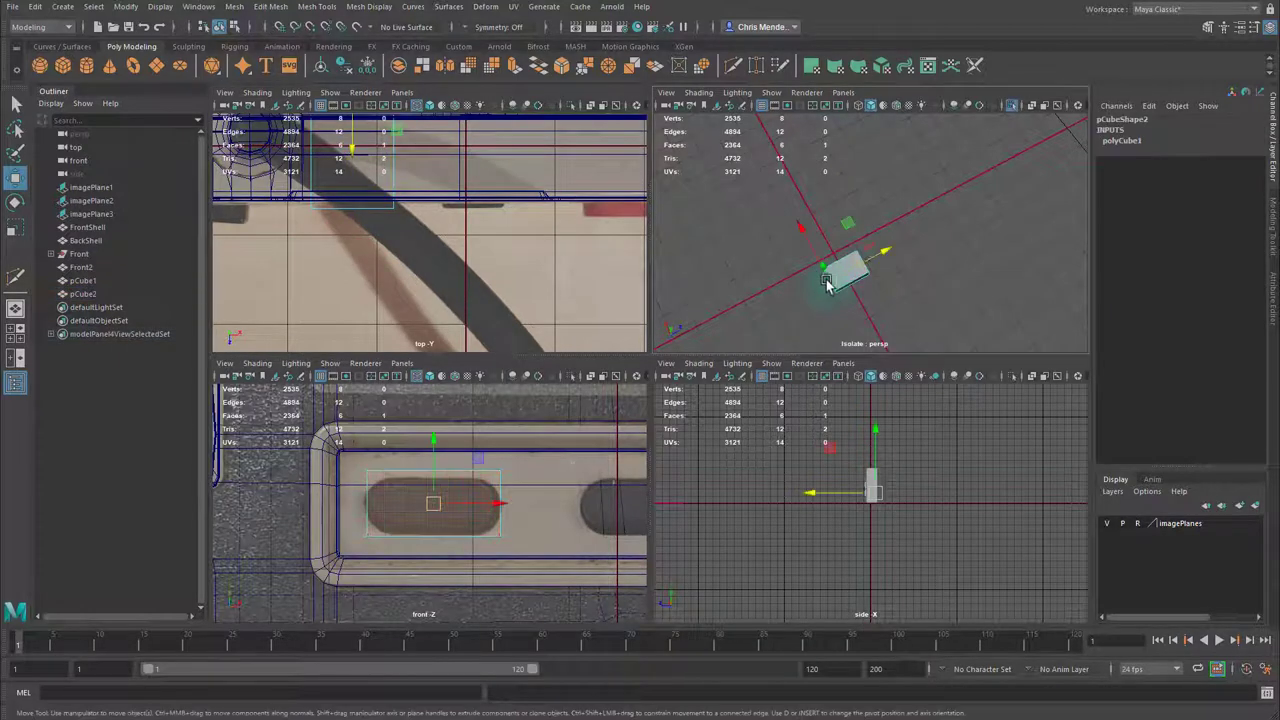
pyautogui.moveTo(888, 258); pyautogui.dragTo(911, 252)
pyautogui.press('f')
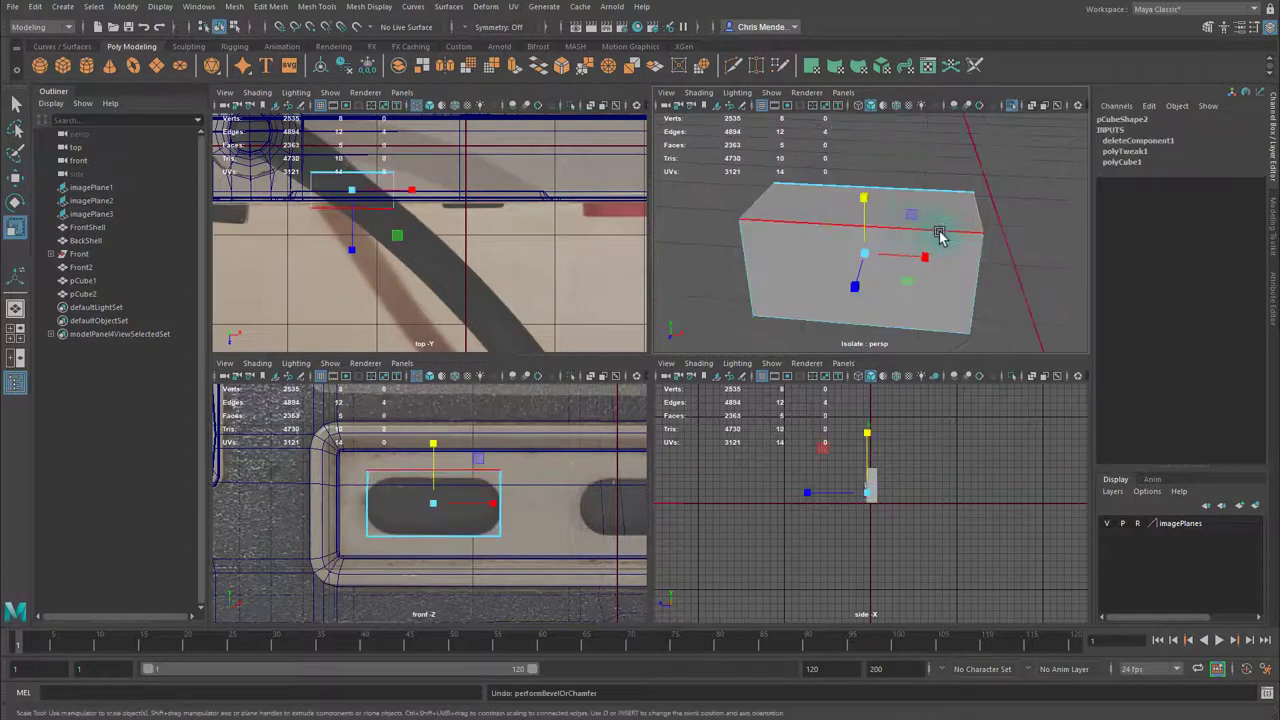
# Scale the cube's height to about 0.03 and lower it to a Translate Y of about 0.12 to match the slot.
pyautogui.press('F8')
pyautogui.moveTo(883, 152); pyautogui.dragTo(882, 167)
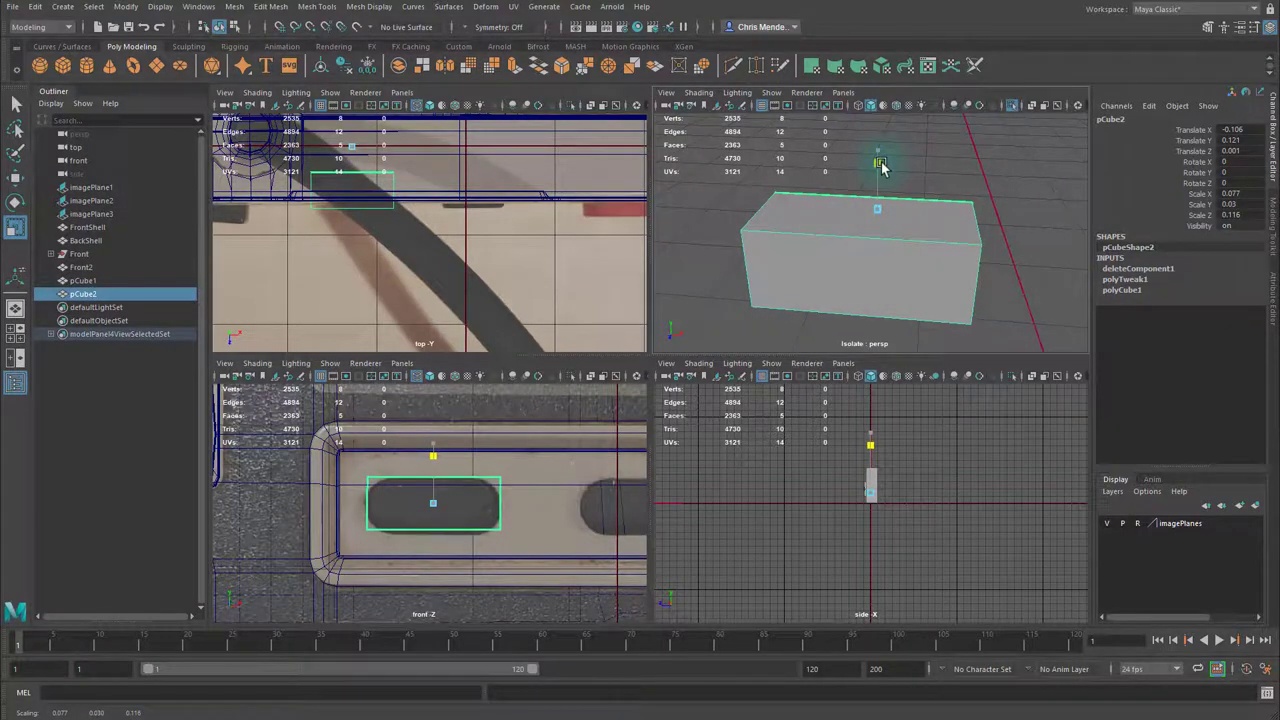
pyautogui.press('w')
pyautogui.moveTo(428, 443); pyautogui.dragTo(428, 444)
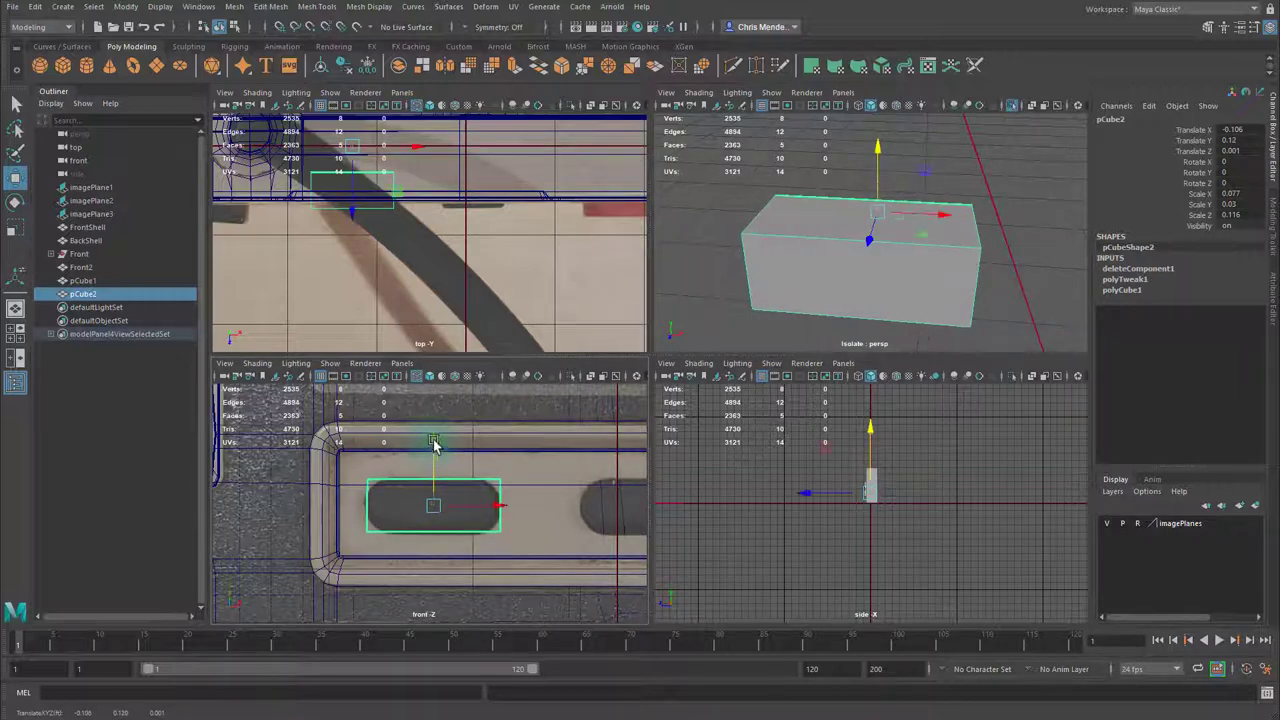
# Bevel the cube's four depth-running corner edges with a fraction of 0.93 and 3 segments.
pyautogui.moveTo(941, 285); pyautogui.dragTo(953, 245, button='right')
pyautogui.click(973, 231)
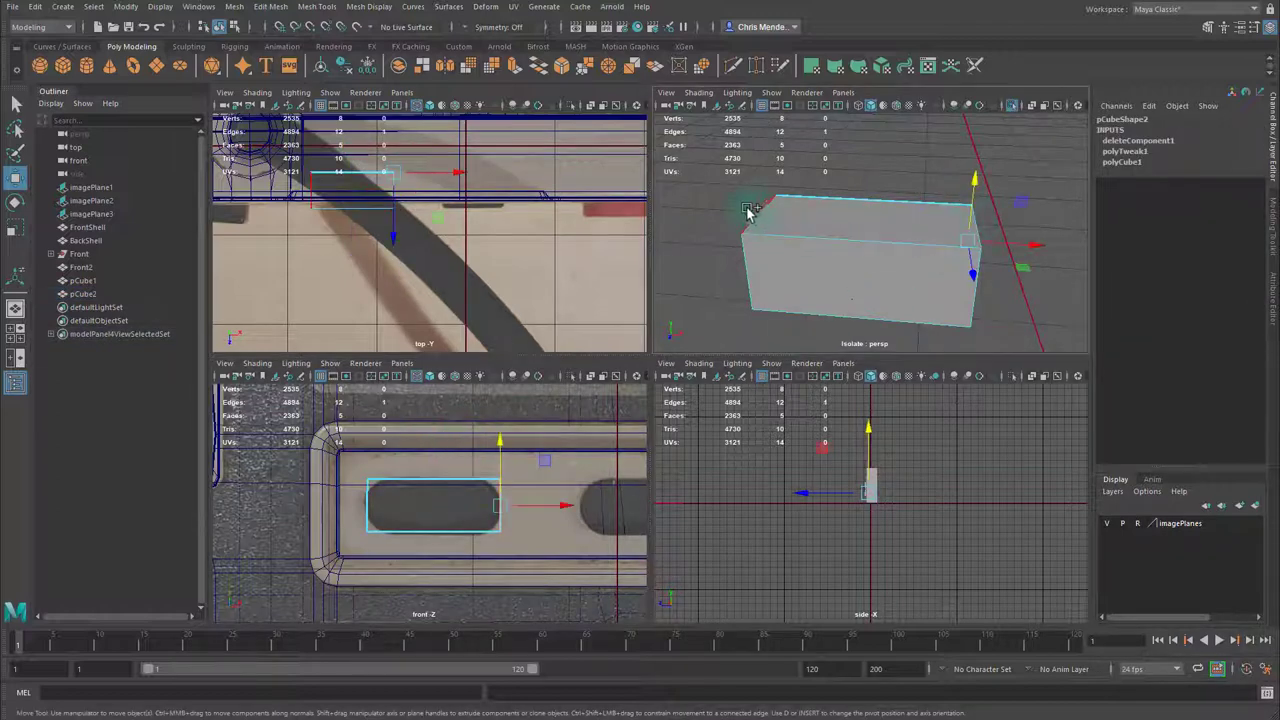
pyautogui.keyDown('shift'); pyautogui.click(752, 213); pyautogui.keyUp('shift')
pyautogui.keyDown('alt'); pyautogui.moveTo(850, 280); pyautogui.dragTo(812, 241); pyautogui.keyUp('alt')
pyautogui.click(811, 238)
pyautogui.keyDown('shift'); pyautogui.doubleClick(809, 152); pyautogui.keyUp('shift')
pyautogui.keyDown('alt'); pyautogui.moveTo(929, 263); pyautogui.dragTo(849, 300); pyautogui.keyUp('alt')
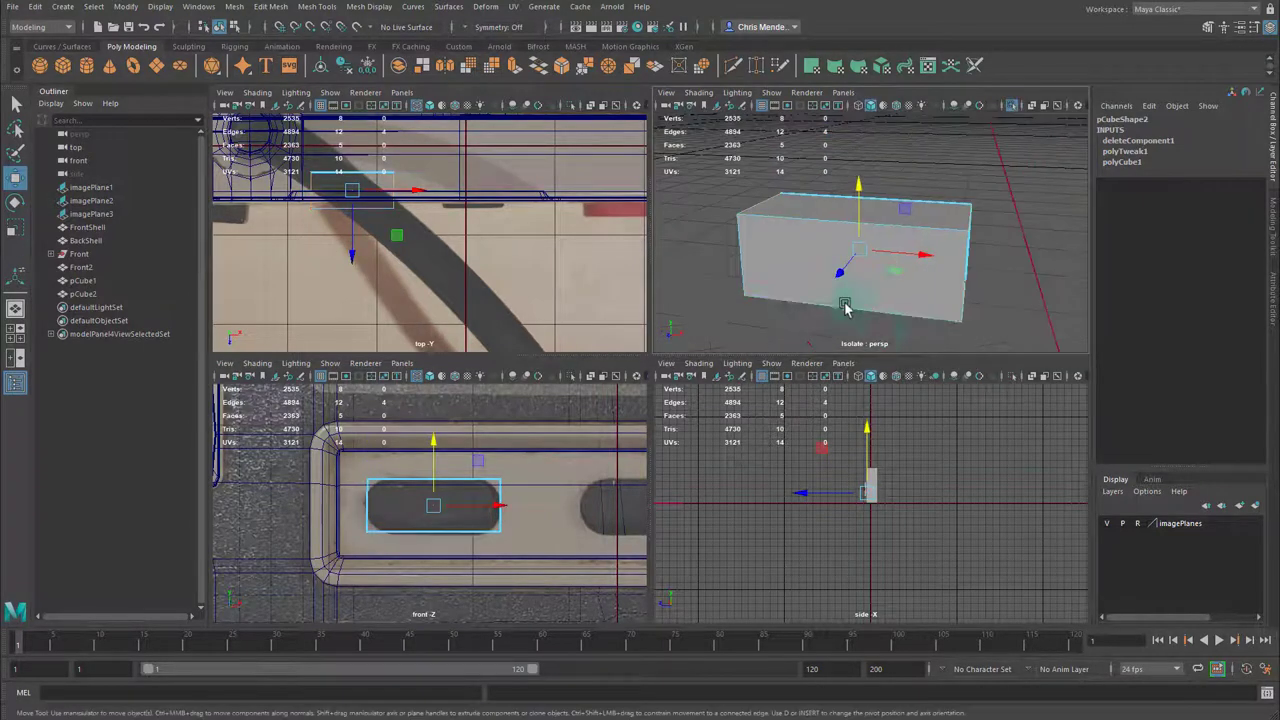
pyautogui.click(563, 67)
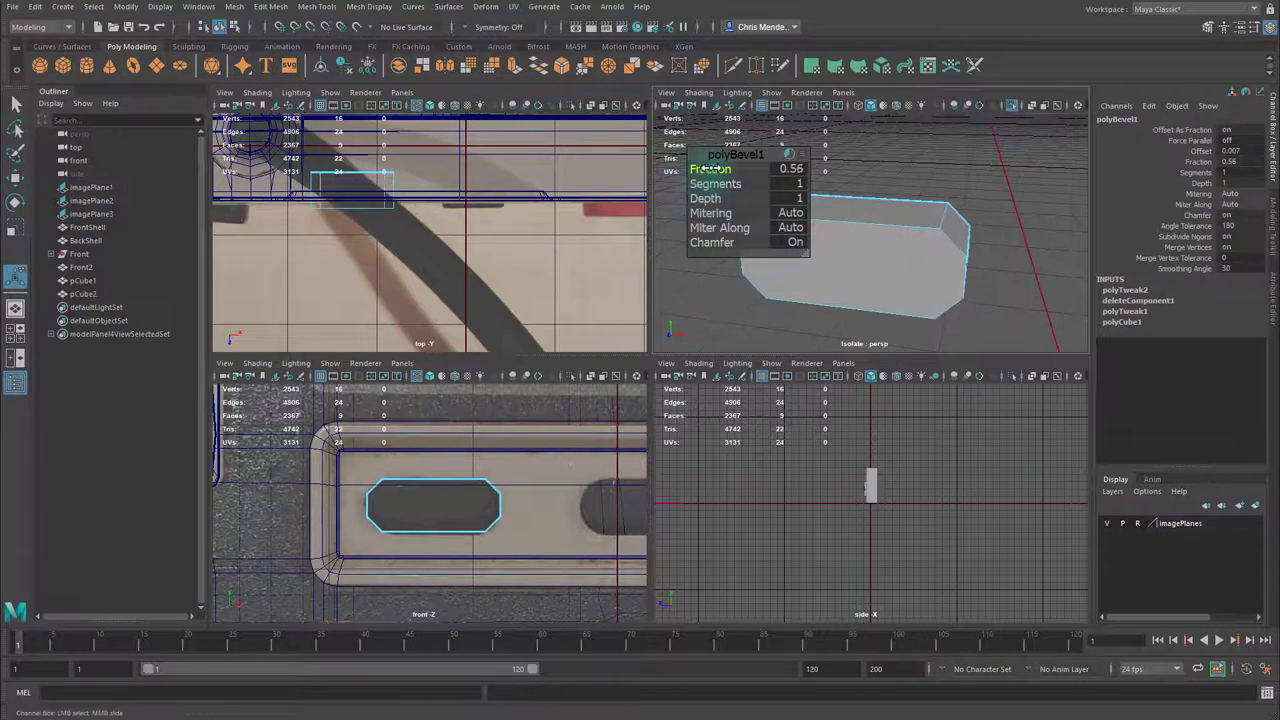
pyautogui.moveTo(708, 169); pyautogui.dragTo(756, 184)
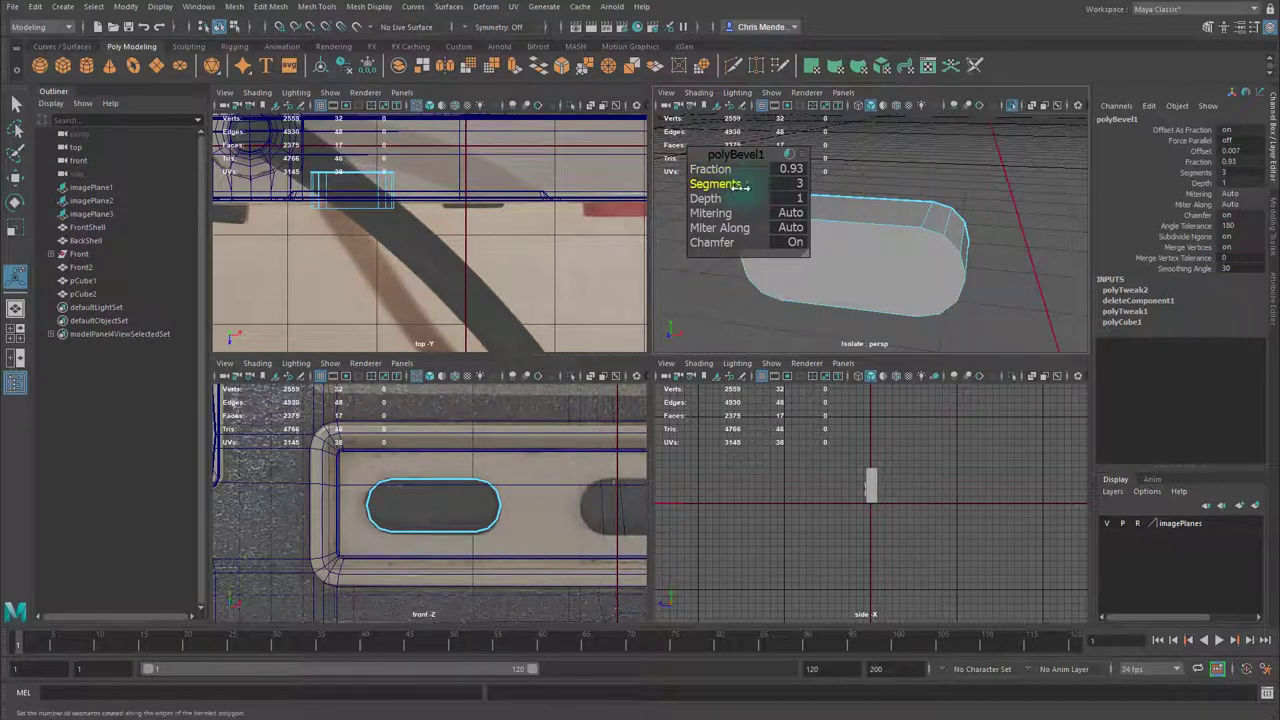
# Bevel the edge loop around the front face of the rounded button.
pyautogui.click(895, 226)
pyautogui.keyDown('alt'); pyautogui.moveTo(795, 235); pyautogui.dragTo(860, 243); pyautogui.keyUp('alt')
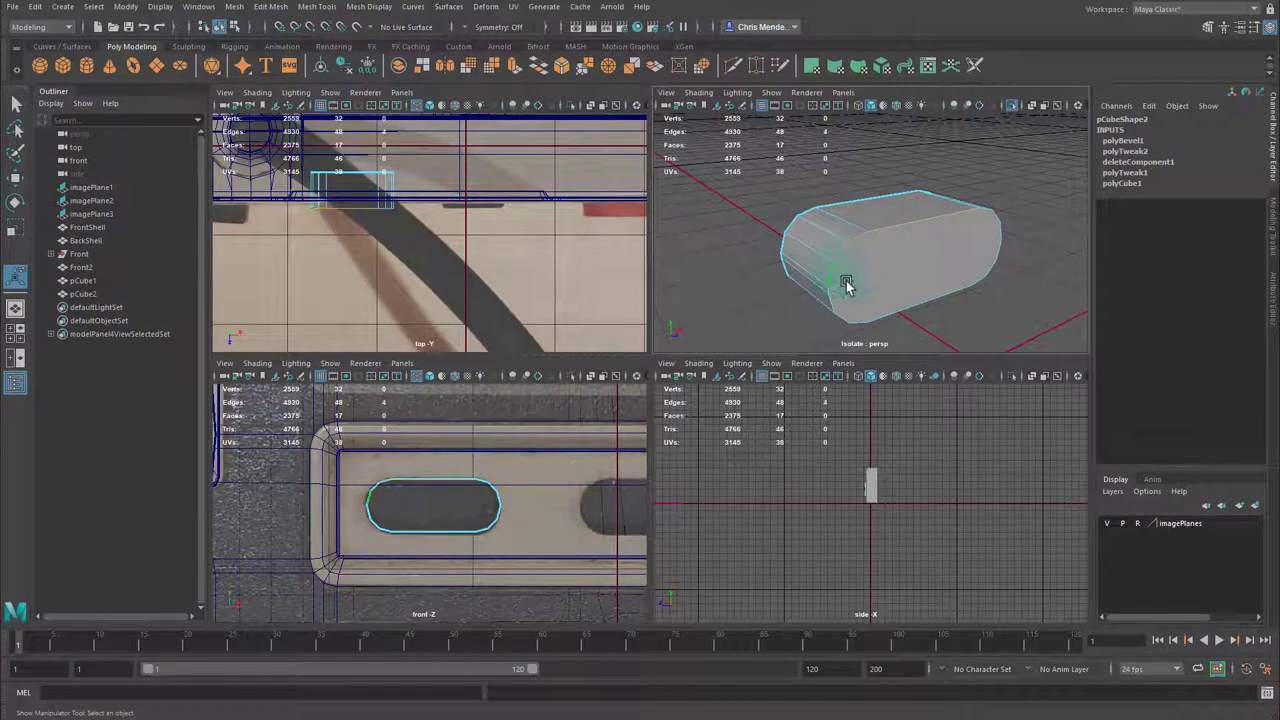
pyautogui.keyDown('alt'); pyautogui.moveTo(866, 290); pyautogui.dragTo(851, 257); pyautogui.keyUp('alt')
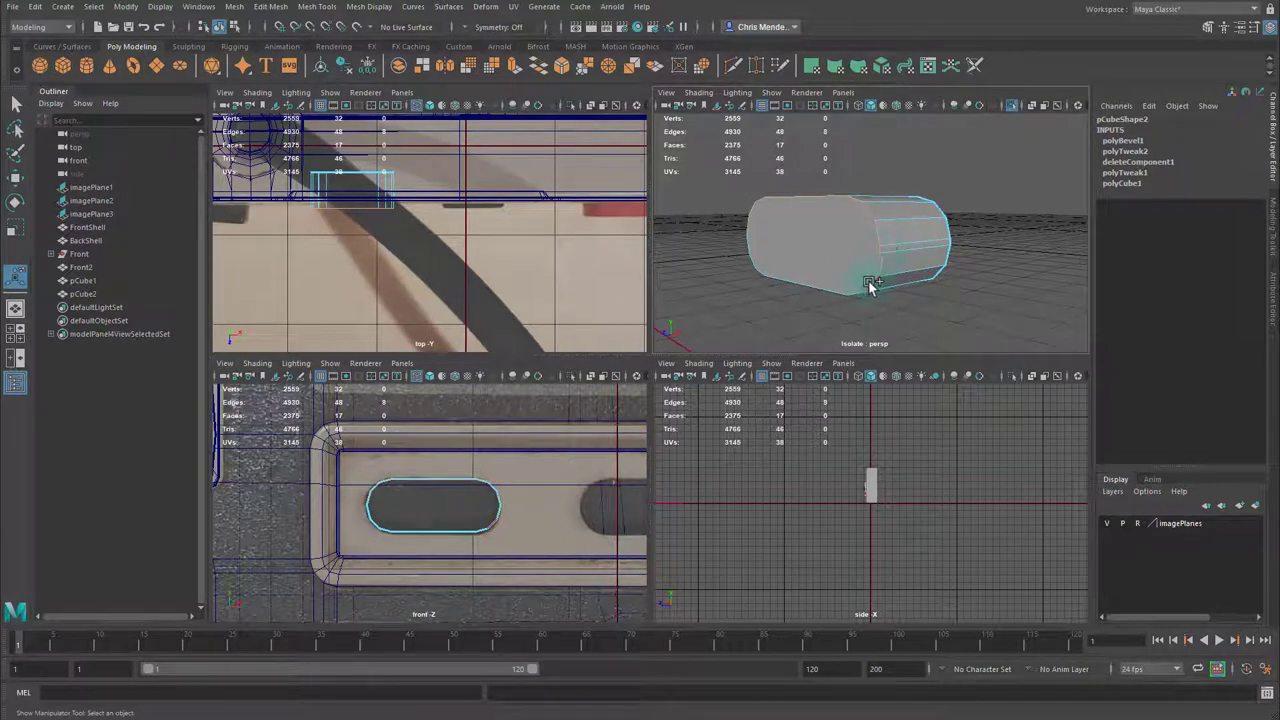
pyautogui.keyDown('alt'); pyautogui.moveTo(896, 296); pyautogui.dragTo(918, 268); pyautogui.keyUp('alt')
pyautogui.keyDown('shift'); pyautogui.click(913, 260); pyautogui.keyUp('shift')
pyautogui.keyDown('shift'); pyautogui.click(877, 261); pyautogui.keyUp('shift')
pyautogui.keyDown('shift'); pyautogui.click(840, 257); pyautogui.keyUp('shift')
pyautogui.keyDown('shift'); pyautogui.click(830, 231); pyautogui.keyUp('shift')
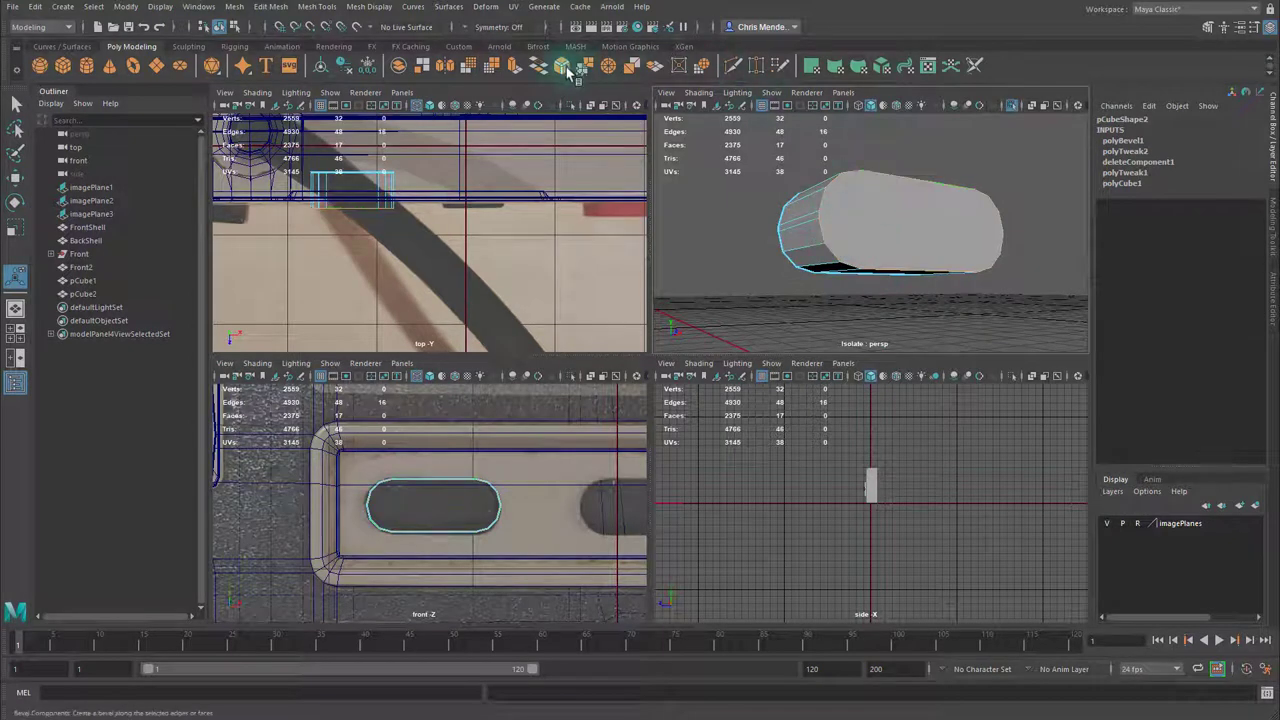
pyautogui.click(585, 66)
pyautogui.keyDown('alt'); pyautogui.moveTo(830, 277); pyautogui.dragTo(826, 280); pyautogui.keyUp('alt')
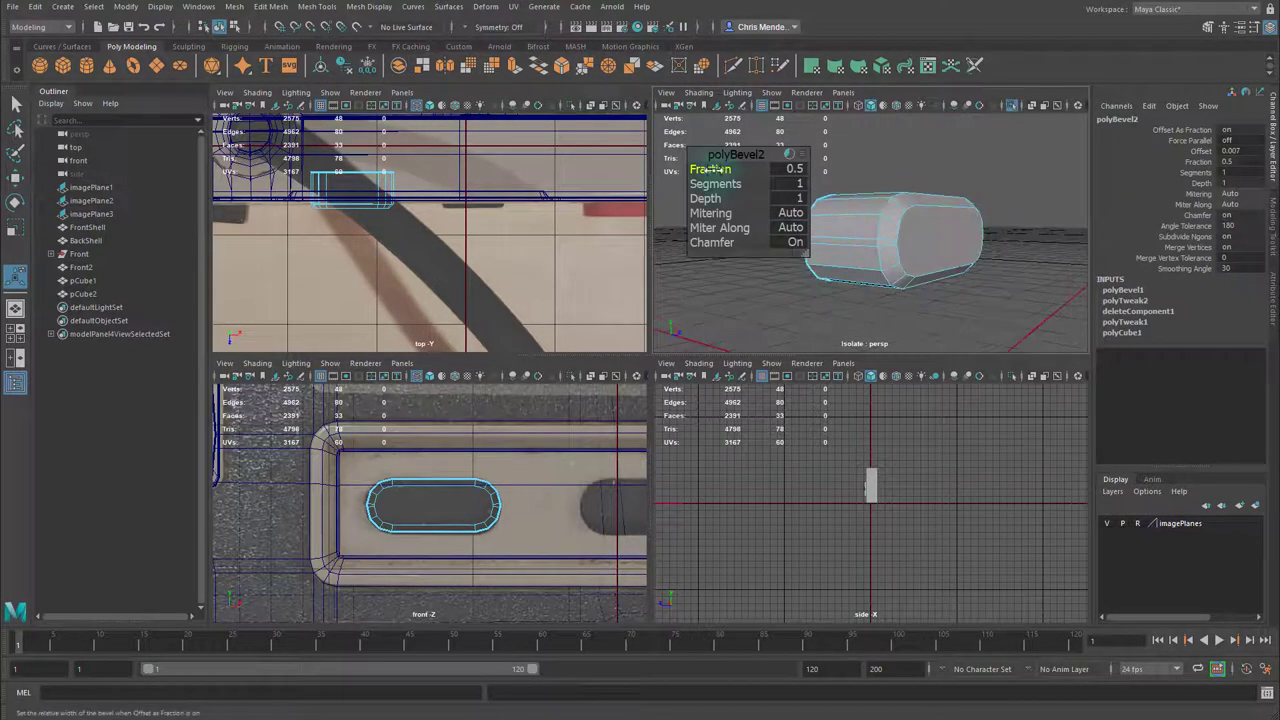
# Set the front-edge bevel to a fraction of 0.58 with 2 segments and return to object selection.
pyautogui.moveTo(760, 169)
pyautogui.mouseDown()
pyautogui.moveTo(724, 170)
pyautogui.moveTo(775, 188)
pyautogui.mouseUp()
pyautogui.moveTo(867, 240)
pyautogui.keyDown('alt'); pyautogui.mouseDown()
pyautogui.moveTo(923, 263)
pyautogui.moveTo(889, 277)
pyautogui.moveTo(876, 256)
pyautogui.mouseUp(); pyautogui.keyUp('alt')
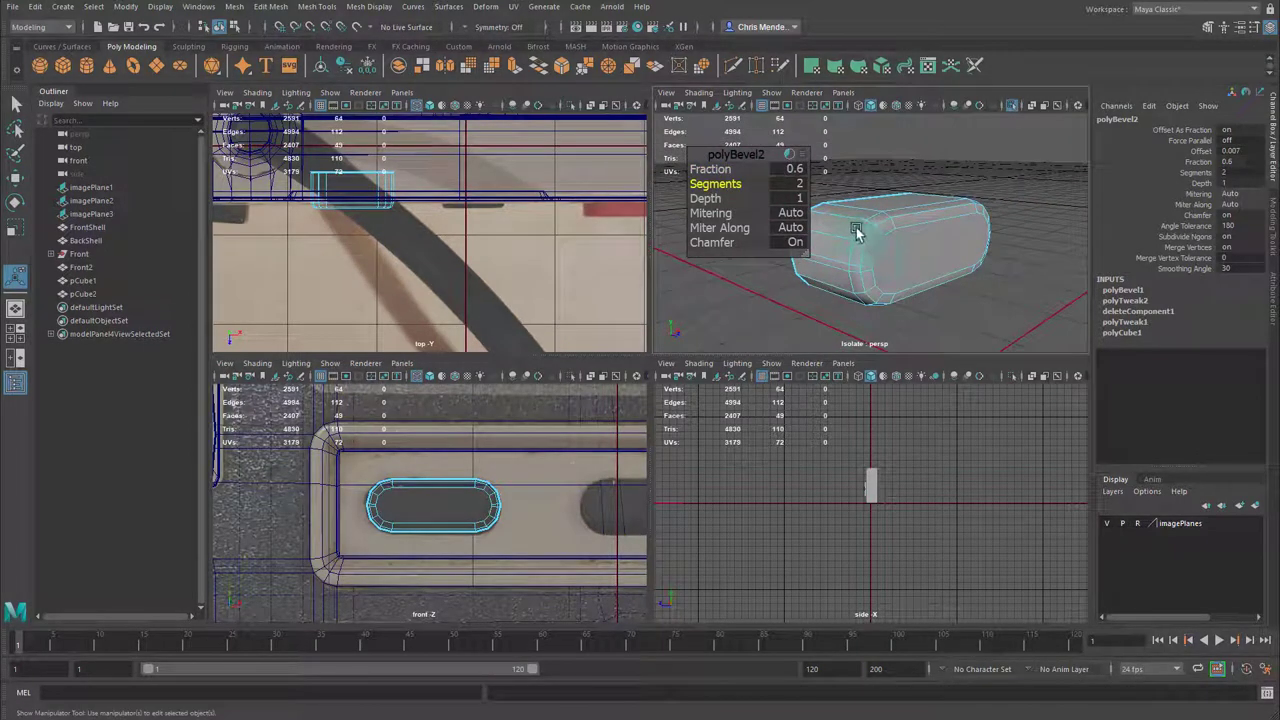
pyautogui.moveTo(724, 169); pyautogui.dragTo(721, 168)
pyautogui.keyDown('alt'); pyautogui.moveTo(940, 249); pyautogui.dragTo(912, 246); pyautogui.keyUp('alt')
pyautogui.press('q')
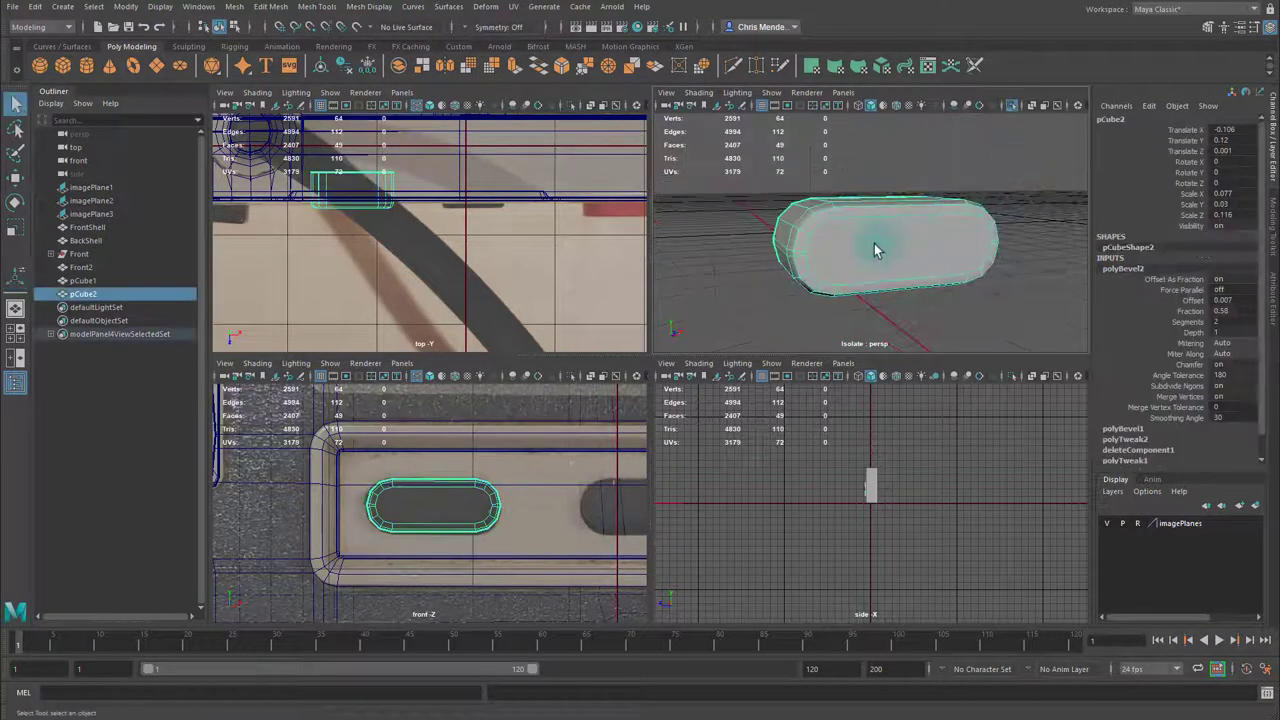
# Cut a horizontal edge across the middle of the button's front face with Multi-Cut.
pyautogui.keyDown('shift'); pyautogui.moveTo(874, 244); pyautogui.dragTo(832, 238, button='right'); pyautogui.keyUp('shift')
pyautogui.scroll(5, 870, 225)
pyautogui.press('space')
pyautogui.scroll(-4, 814, 243)
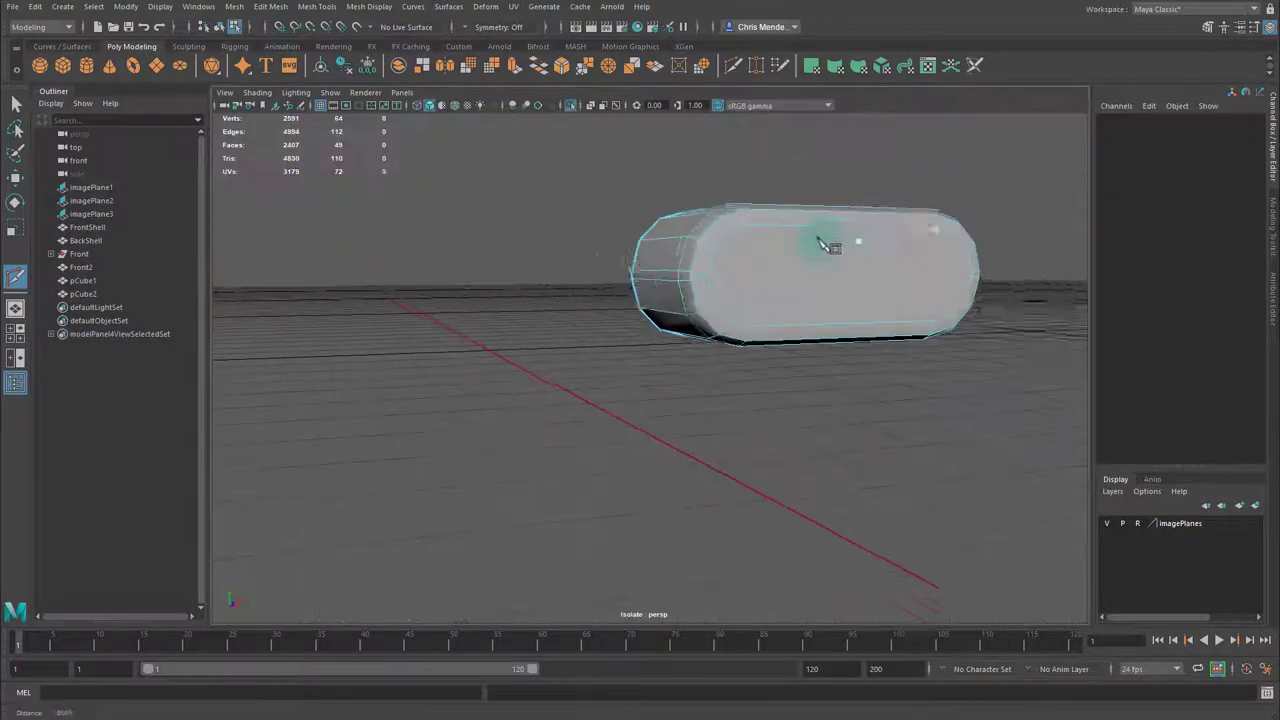
pyautogui.scroll(2, 720, 256)
pyautogui.click(646, 259)
pyautogui.click(987, 260)
pyautogui.rightClick(988, 262)
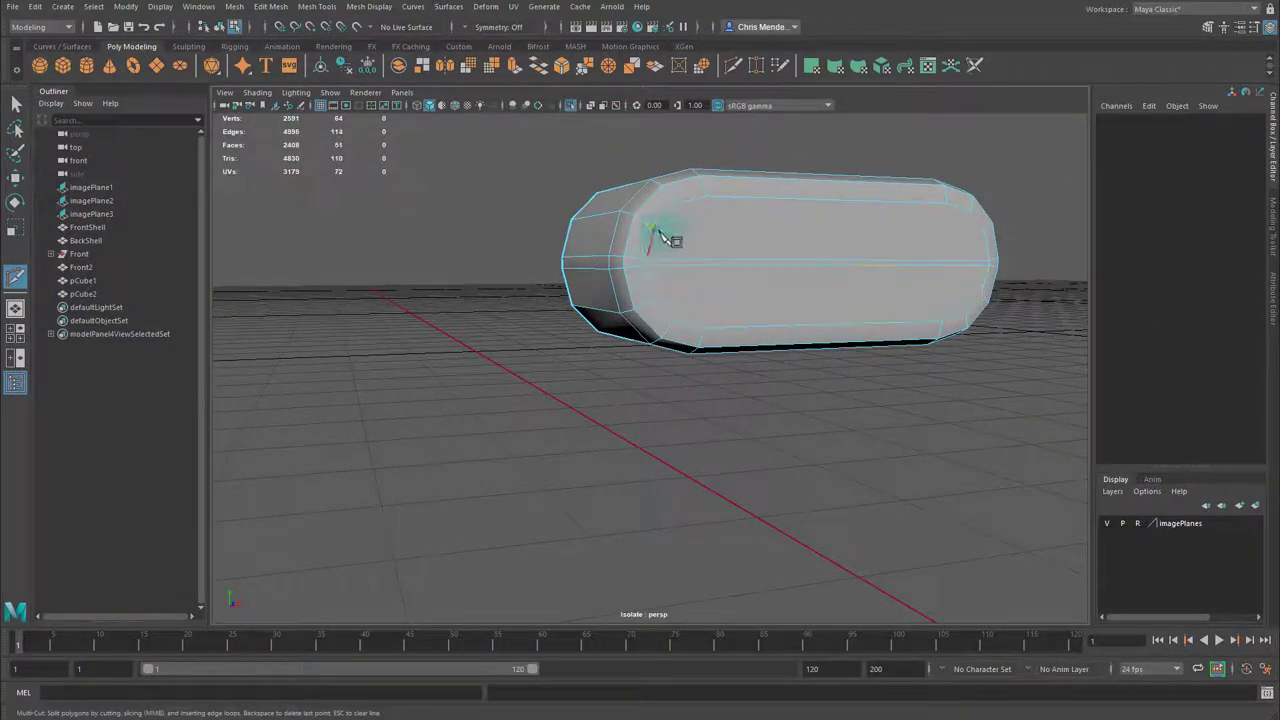
# Cut vertical edges across the button's front face near both rounded ends, connecting the upper and lower rim vertices.
pyautogui.click(670, 328)
pyautogui.rightClick(674, 318)
pyautogui.click(706, 197)
pyautogui.click(706, 327)
pyautogui.rightClick(708, 326)
pyautogui.keyDown('alt'); pyautogui.moveTo(990, 262); pyautogui.dragTo(828, 269, button='middle'); pyautogui.keyUp('alt')
pyautogui.click(771, 211)
pyautogui.click(770, 330)
pyautogui.rightClick(772, 328)
pyautogui.click(797, 220)
pyautogui.keyDown('alt'); pyautogui.moveTo(940, 318); pyautogui.dragTo(990, 340); pyautogui.keyUp('alt')
pyautogui.keyDown('alt'); pyautogui.moveTo(990, 340); pyautogui.dragTo(808, 336, button='right'); pyautogui.keyUp('alt')
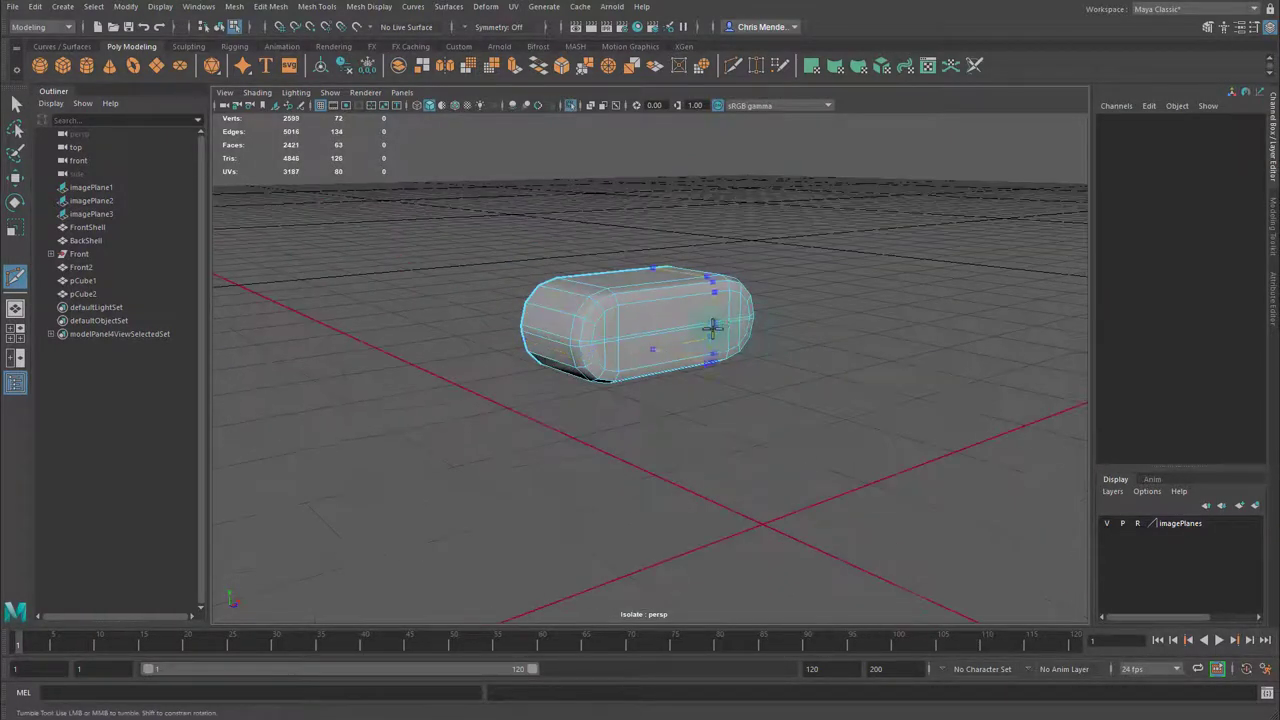
pyautogui.press('q')
# Duplicate the finished button and move the copy over the second slot at a Translate X of about 0.018.
pyautogui.moveTo(700, 338); pyautogui.dragTo(817, 222, button='right')
pyautogui.hotkey('ctrl', 'd')
pyautogui.press('w')
pyautogui.keyDown('shift'); pyautogui.moveTo(651, 294); pyautogui.dragTo(870, 288); pyautogui.keyUp('shift')
pyautogui.press('space')
pyautogui.keyDown('alt'); pyautogui.moveTo(590, 511); pyautogui.dragTo(432, 471, button='middle'); pyautogui.keyUp('alt')
pyautogui.moveTo(508, 467); pyautogui.dragTo(551, 469)
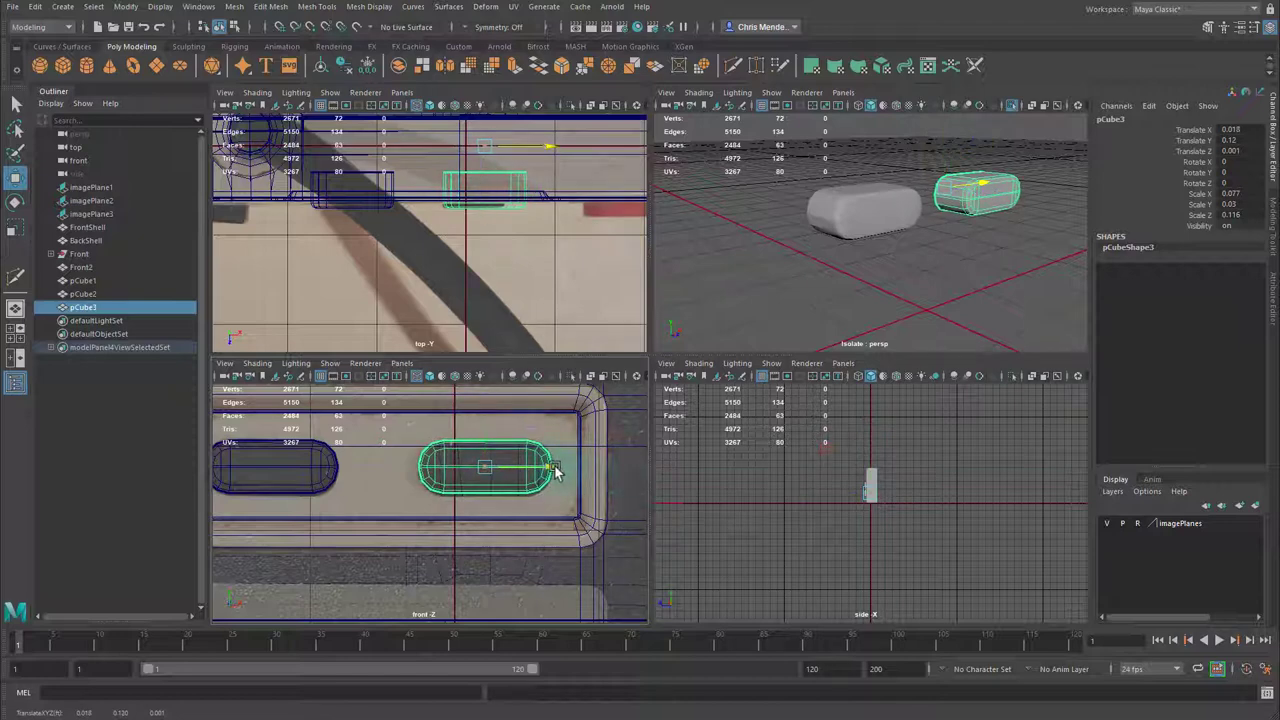
# Turn off isolation to show the whole controller and inspect both buttons in the recess.
pyautogui.press('w')
pyautogui.keyDown('alt'); pyautogui.moveTo(447, 438); pyautogui.dragTo(562, 423, button='middle'); pyautogui.keyUp('alt')
pyautogui.hotkey('ctrl', '1')
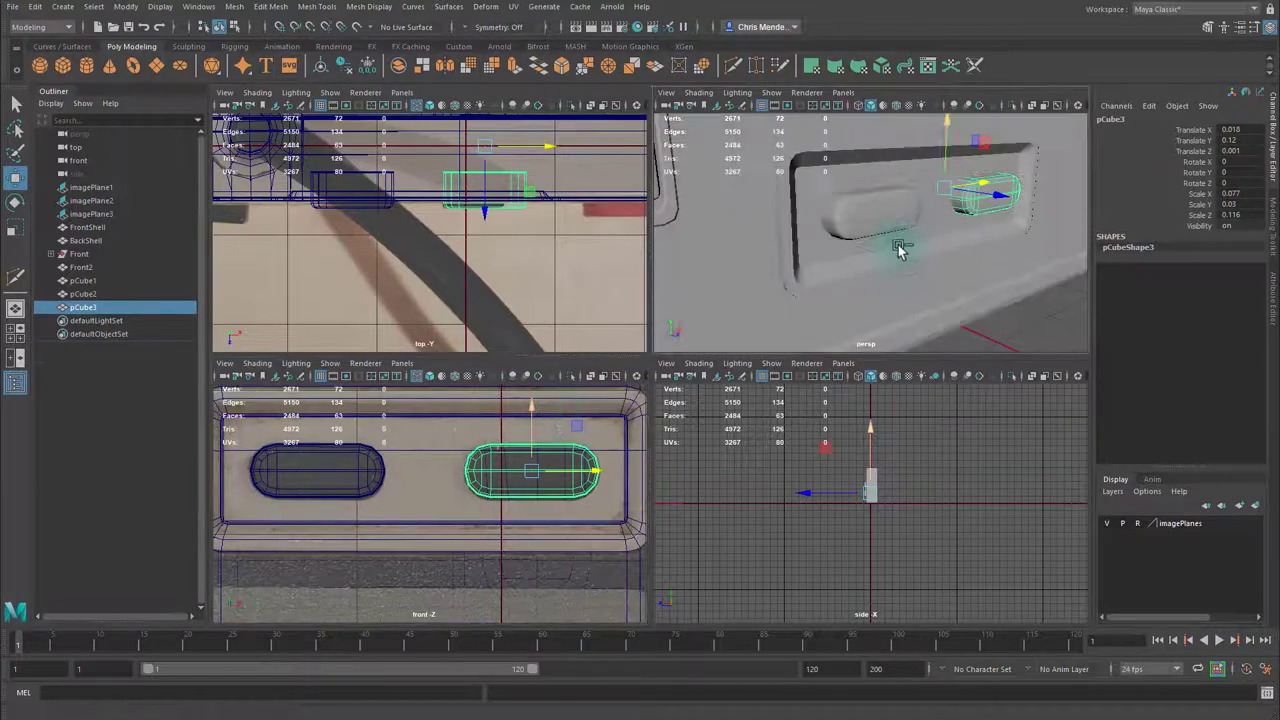
pyautogui.scroll(3, 997, 252)
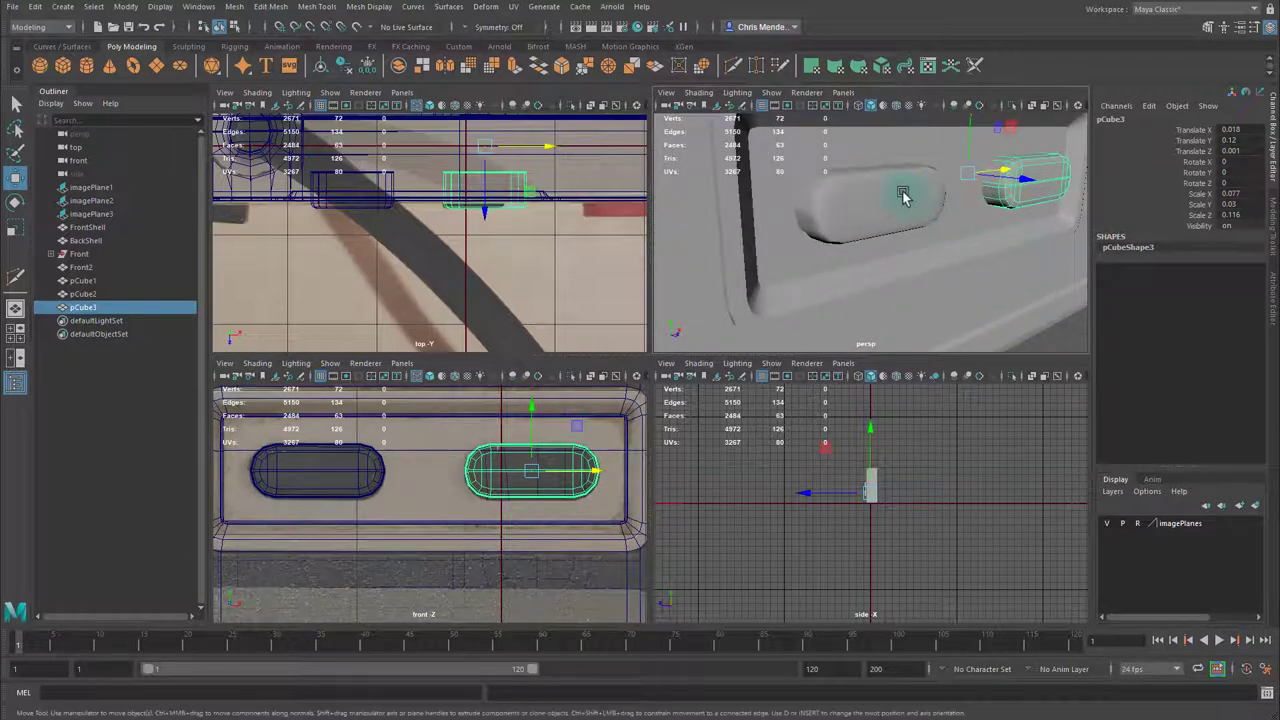
pyautogui.click(903, 195)
pyautogui.scroll(-6, 895, 240)
pyautogui.click(887, 279)
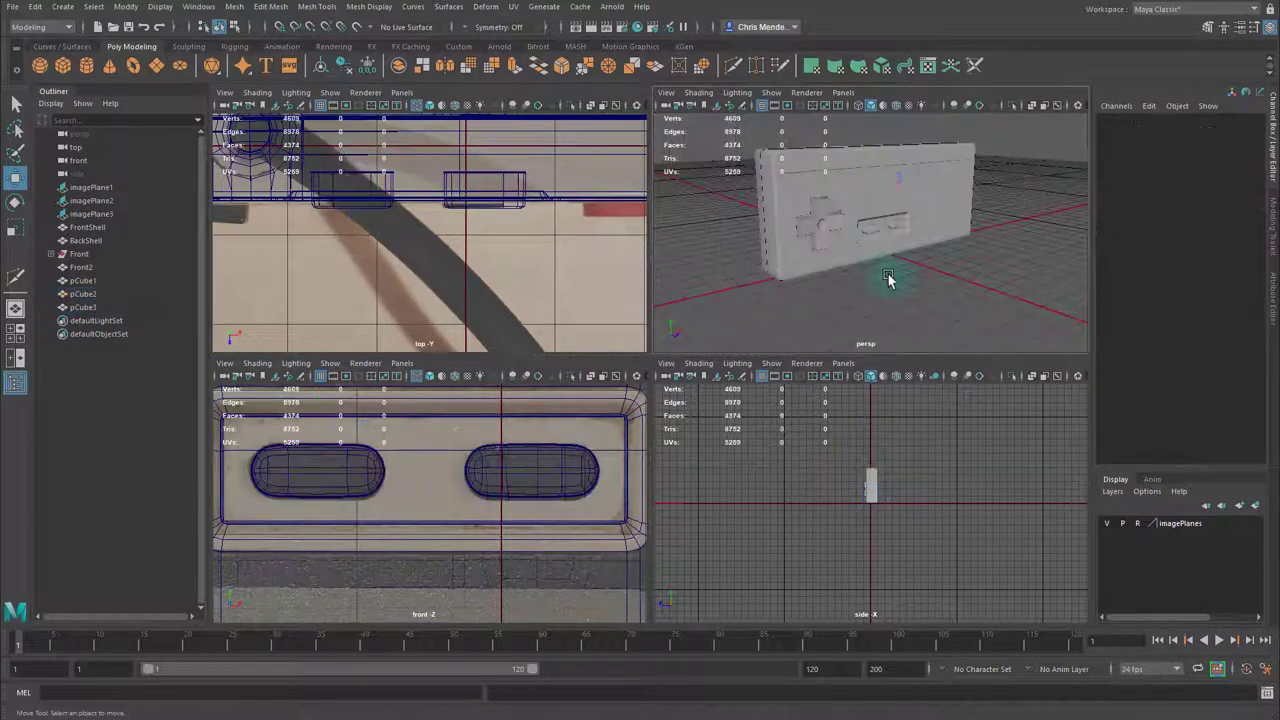
pyautogui.keyDown('alt'); pyautogui.moveTo(887, 279); pyautogui.dragTo(820, 277); pyautogui.keyUp('alt')
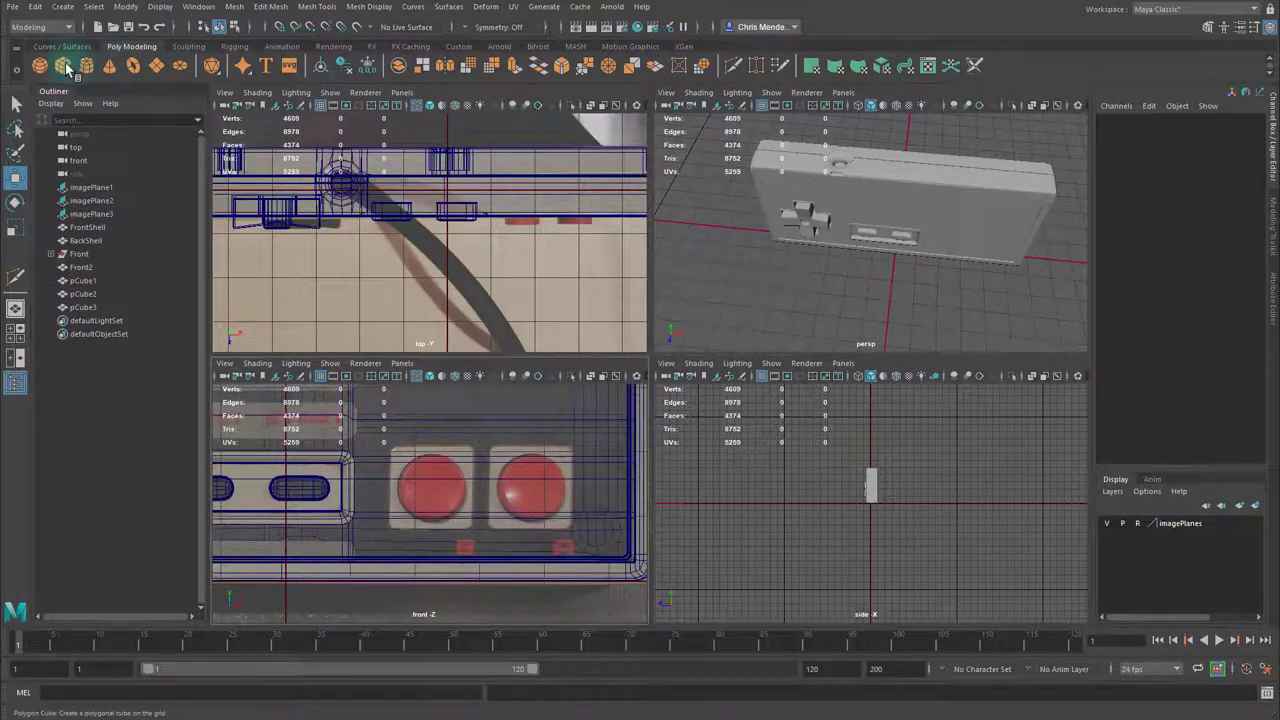
# Create a cube scaled to about 0.105 and place it over the B button's square at about X 0.189, Y 0.121.
pyautogui.click(64, 66)
pyautogui.press('r')
pyautogui.moveTo(886, 243); pyautogui.dragTo(726, 247)
pyautogui.press('w')
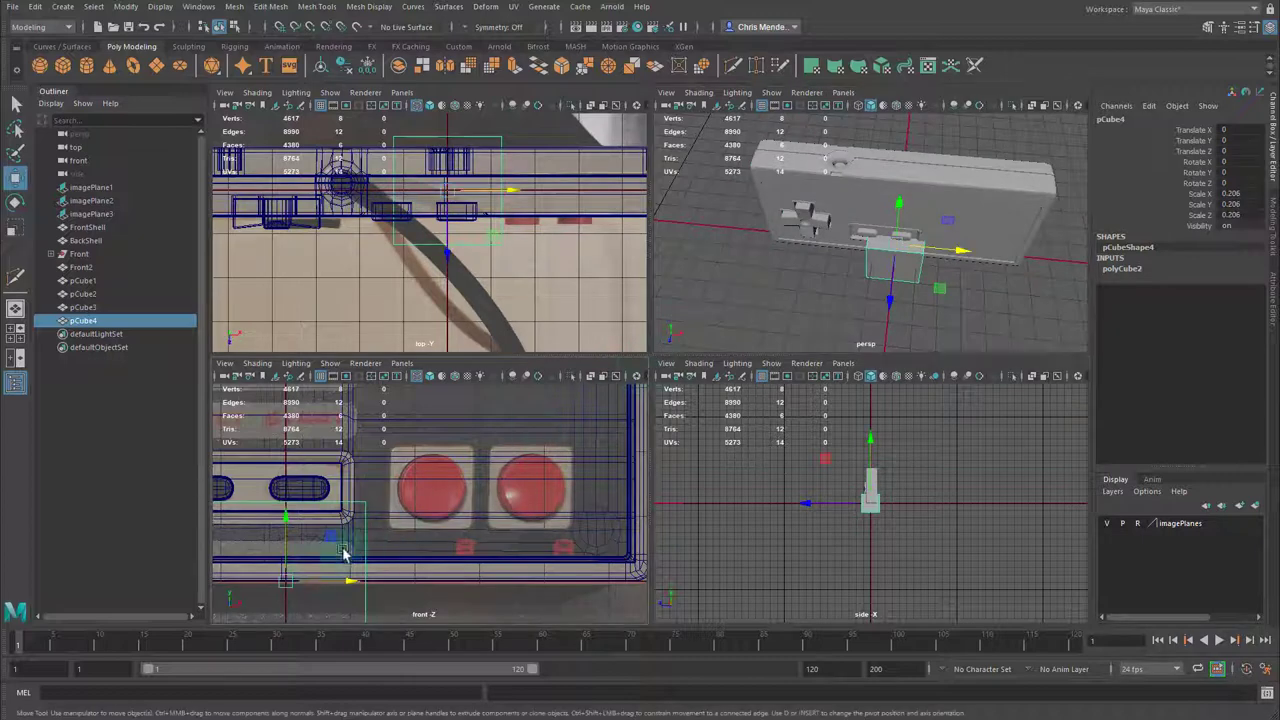
pyautogui.moveTo(342, 538); pyautogui.dragTo(361, 503)
pyautogui.press('r')
pyautogui.press('w')
pyautogui.moveTo(494, 489); pyautogui.dragTo(500, 491)
pyautogui.press('f')
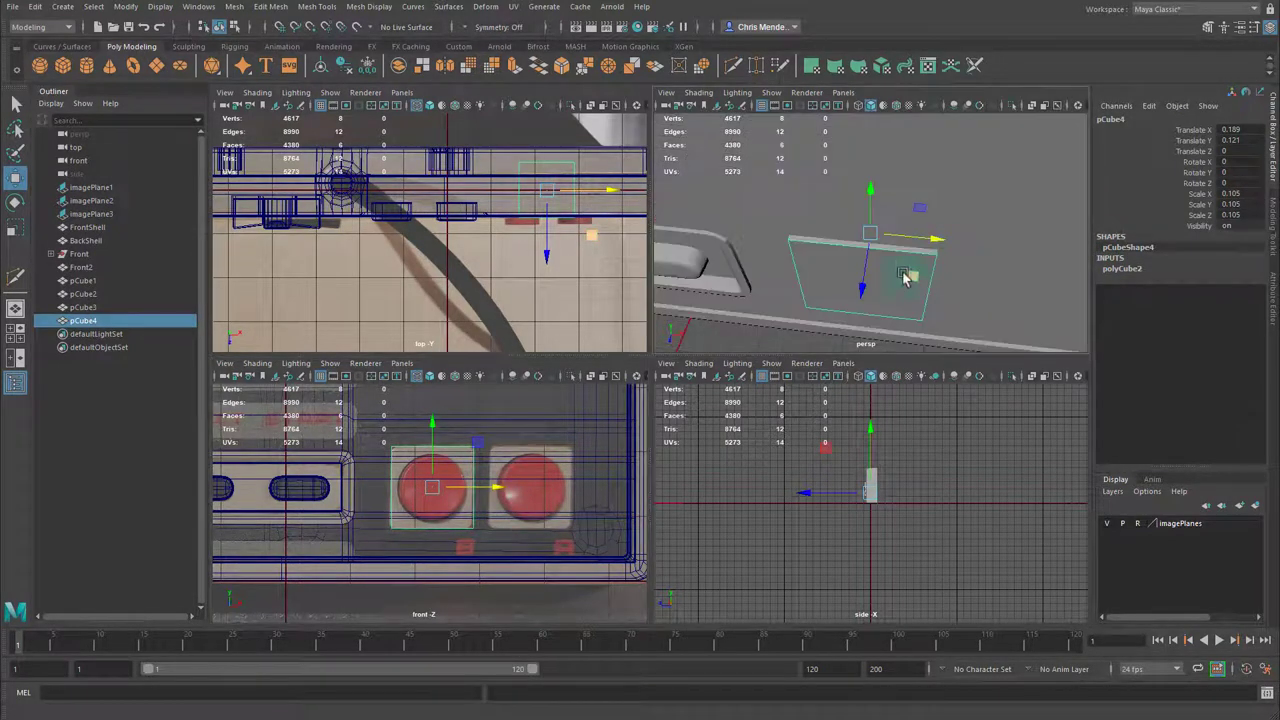
# Isolate the new cube, pull its back face forward to shorten the block, and delete that face.
pyautogui.keyDown('alt'); pyautogui.moveTo(941, 281); pyautogui.dragTo(906, 278); pyautogui.keyUp('alt')
pyautogui.hotkey('ctrl', '1')
pyautogui.keyDown('alt'); pyautogui.moveTo(1022, 222); pyautogui.dragTo(834, 198); pyautogui.keyUp('alt')
pyautogui.press('F11')
pyautogui.click(930, 243)
pyautogui.keyDown('alt'); pyautogui.moveTo(876, 235); pyautogui.dragTo(814, 209); pyautogui.keyUp('alt')
pyautogui.press('Delete')
# Bevel the cube's four depth-running corner edges with a fraction of 0.15 and 3 segments.
pyautogui.keyDown('alt'); pyautogui.moveTo(909, 214); pyautogui.dragTo(818, 185); pyautogui.keyUp('alt')
pyautogui.click(818, 187)
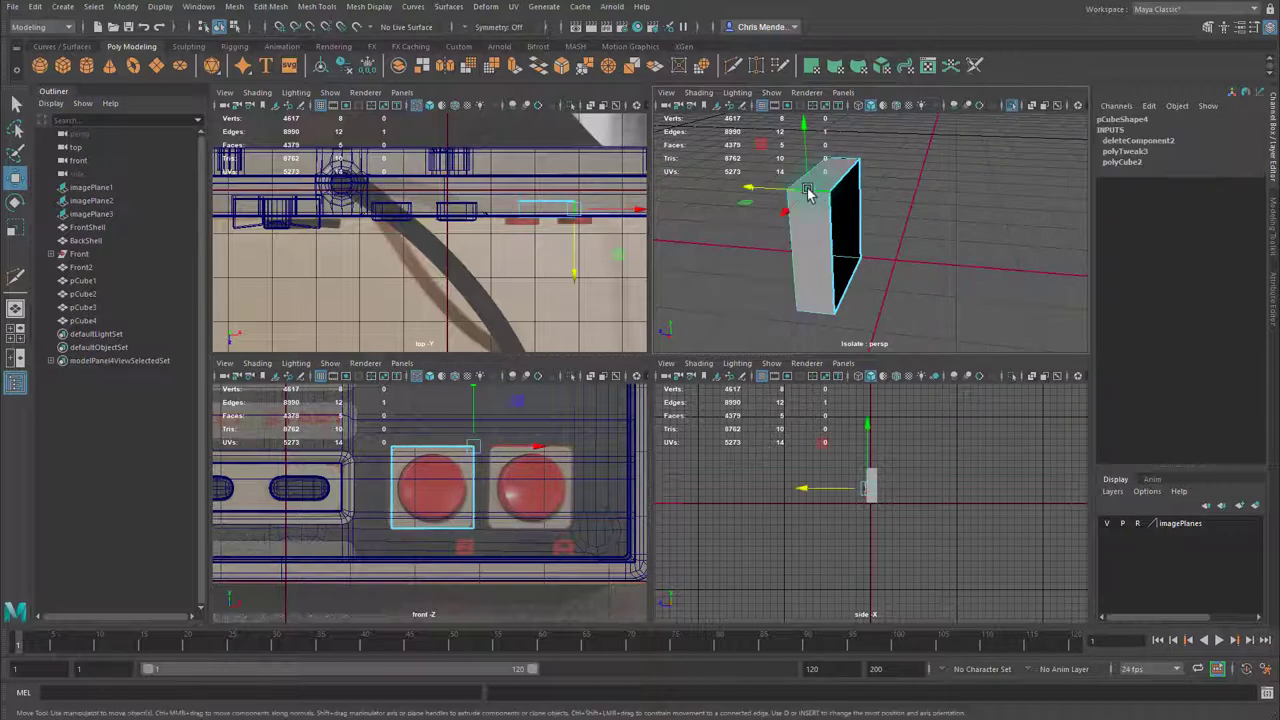
pyautogui.press('w')
pyautogui.click(815, 190)
pyautogui.keyDown('shift'); pyautogui.doubleClick(849, 162); pyautogui.keyUp('shift')
pyautogui.keyDown('alt'); pyautogui.moveTo(884, 251); pyautogui.dragTo(1016, 241); pyautogui.keyUp('alt')
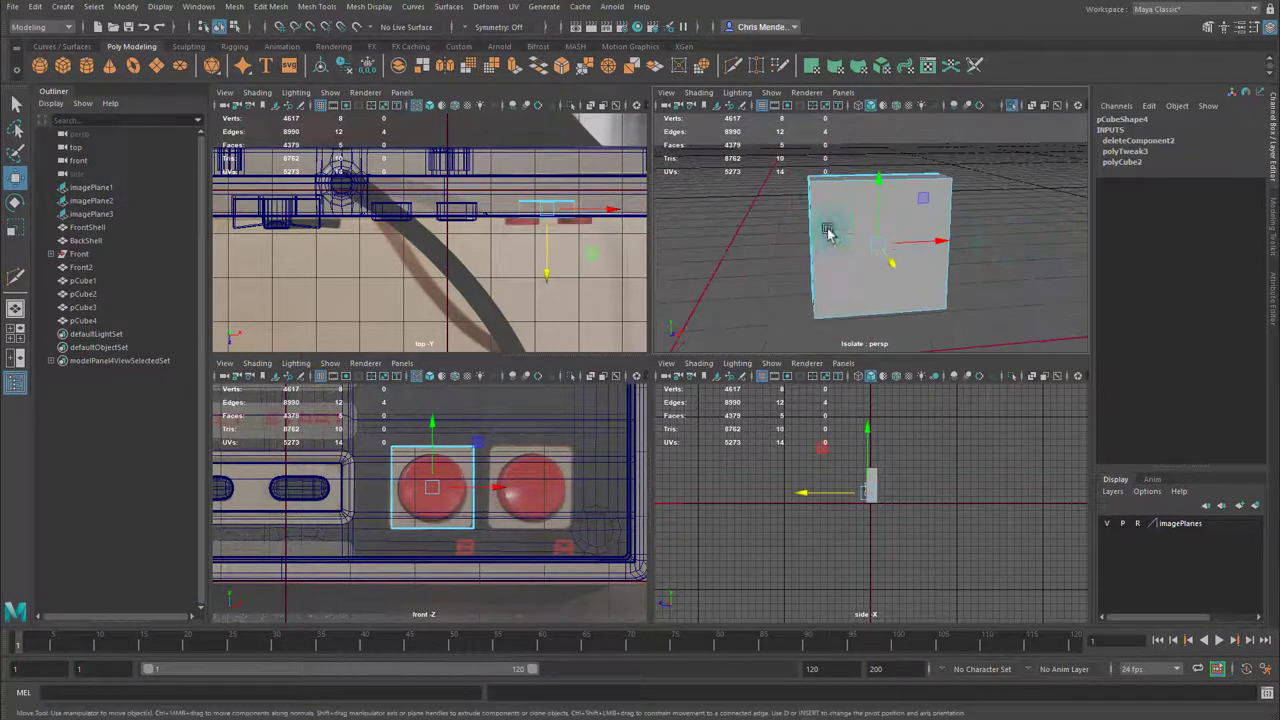
pyautogui.click(562, 66)
pyautogui.press('space')
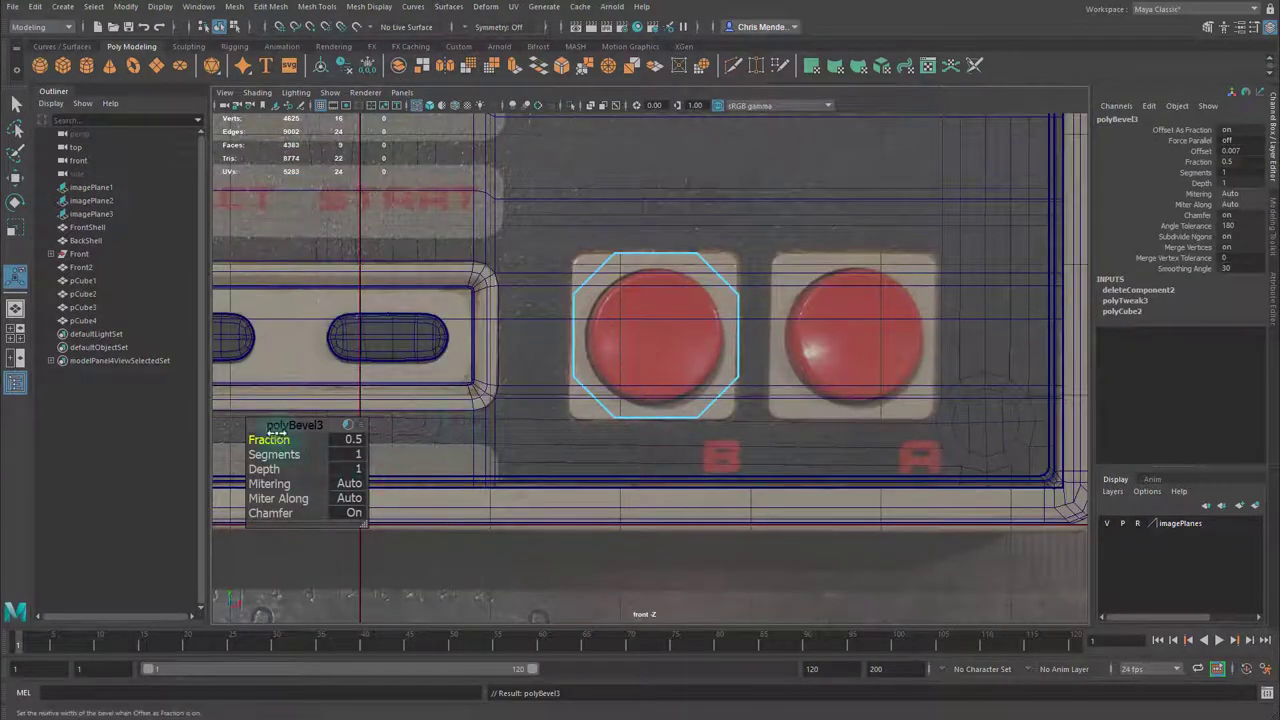
pyautogui.moveTo(282, 440); pyautogui.dragTo(304, 455)
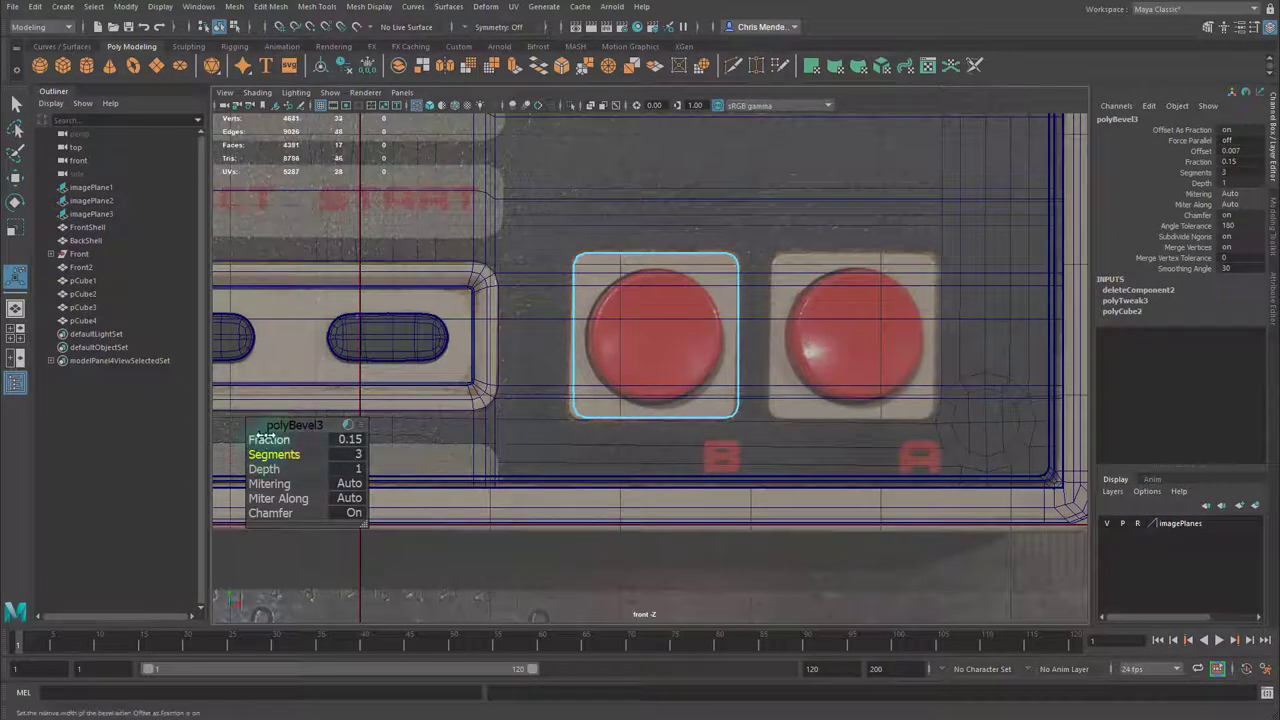
# Nudge the rounded square sideways to a Translate X of about 0.187 to match the B button's plate in the reference.
pyautogui.click(722, 354)
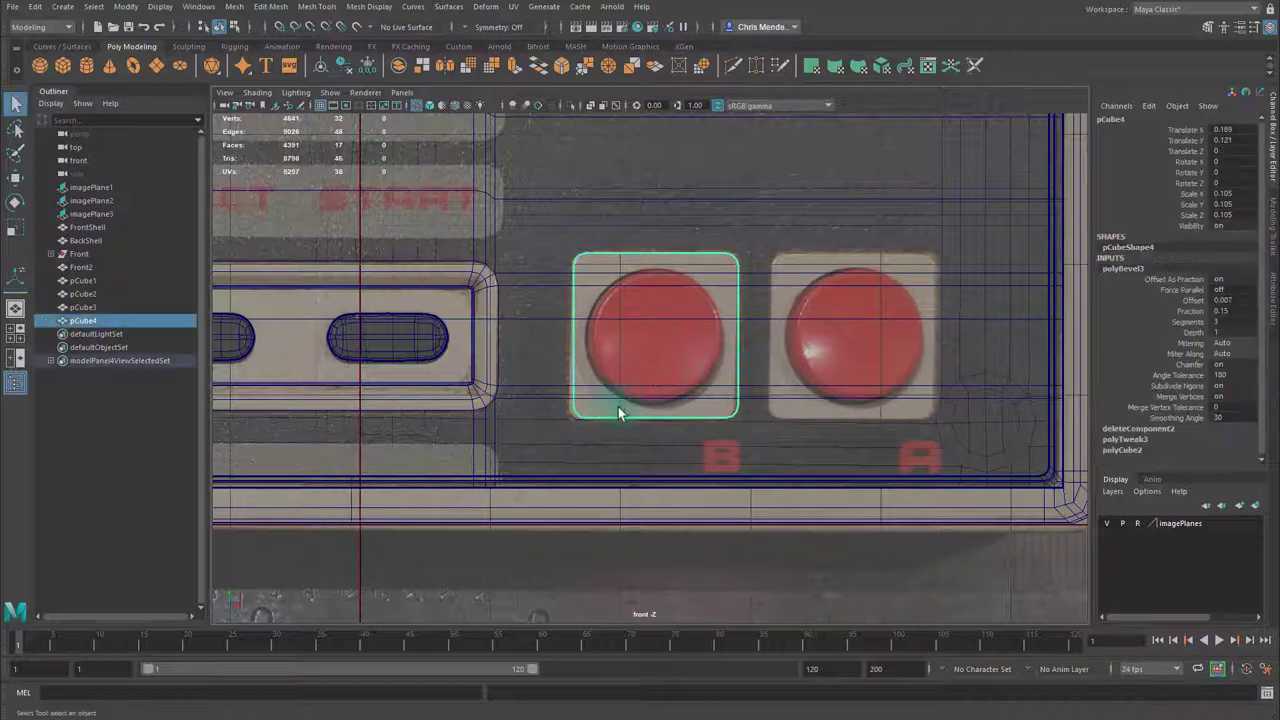
pyautogui.press('w')
pyautogui.moveTo(730, 347); pyautogui.dragTo(726, 342)
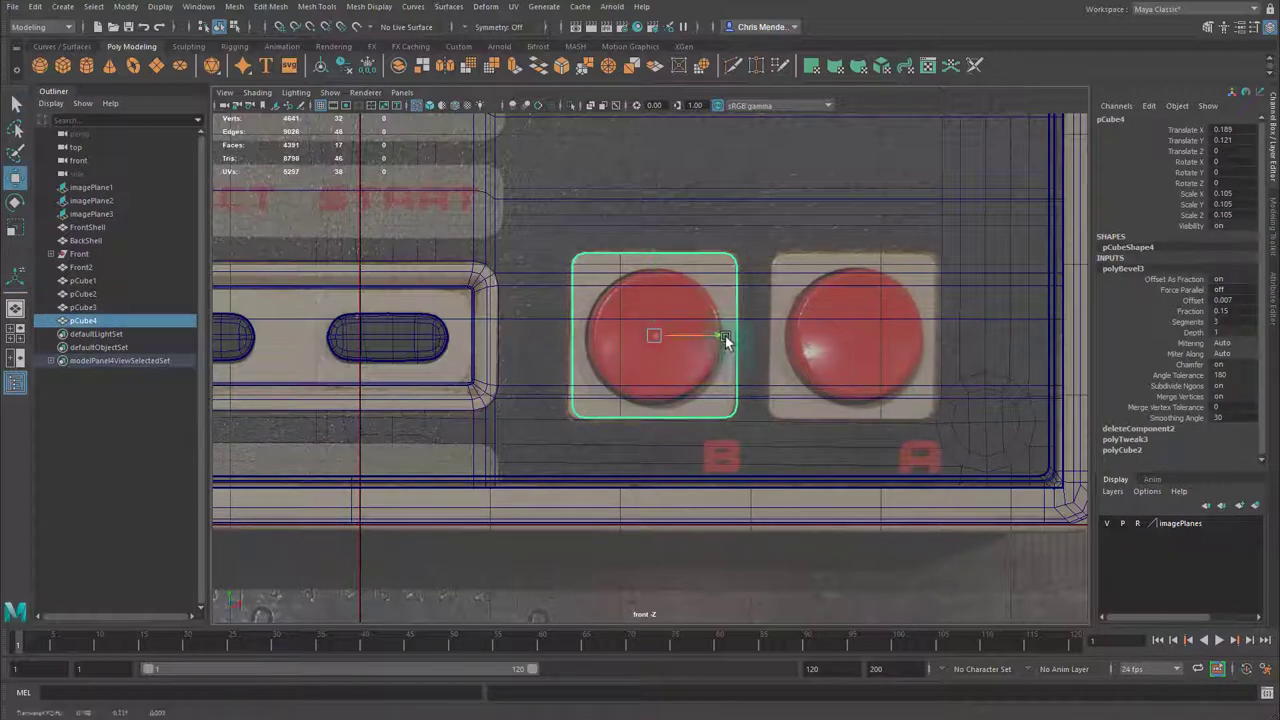
pyautogui.press('r')
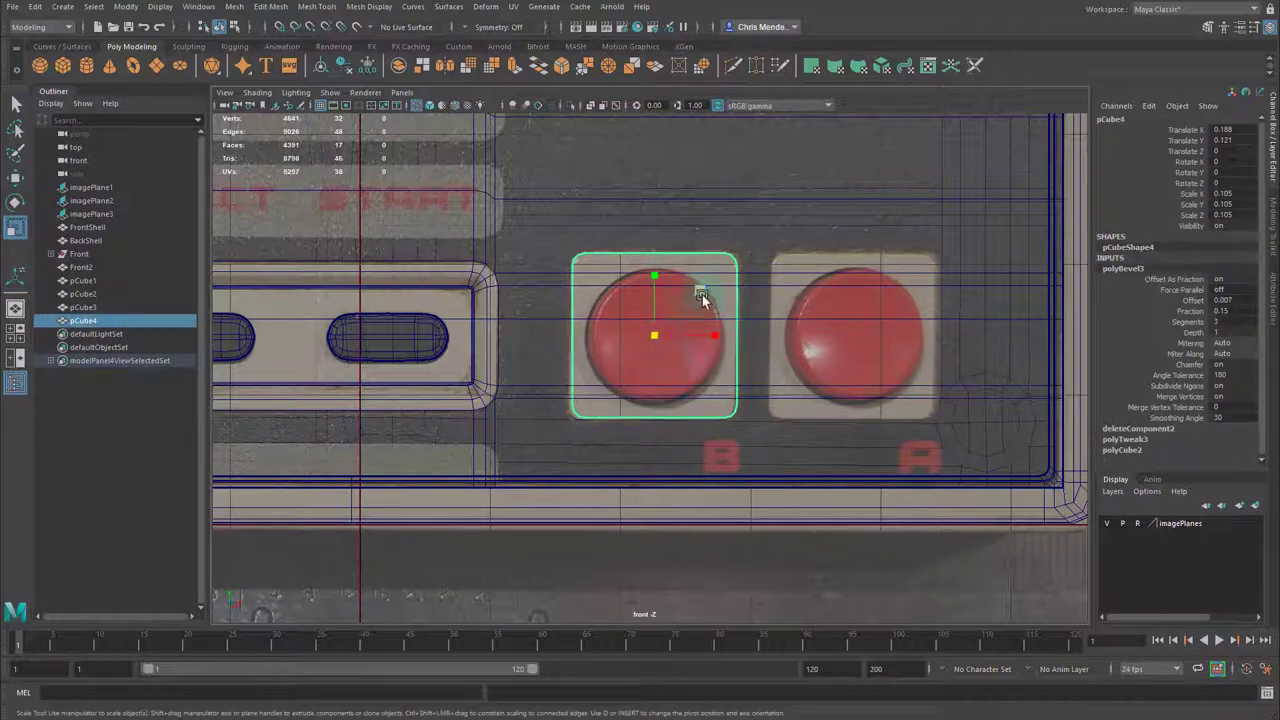
pyautogui.moveTo(701, 298); pyautogui.dragTo(714, 331)
pyautogui.press('w')
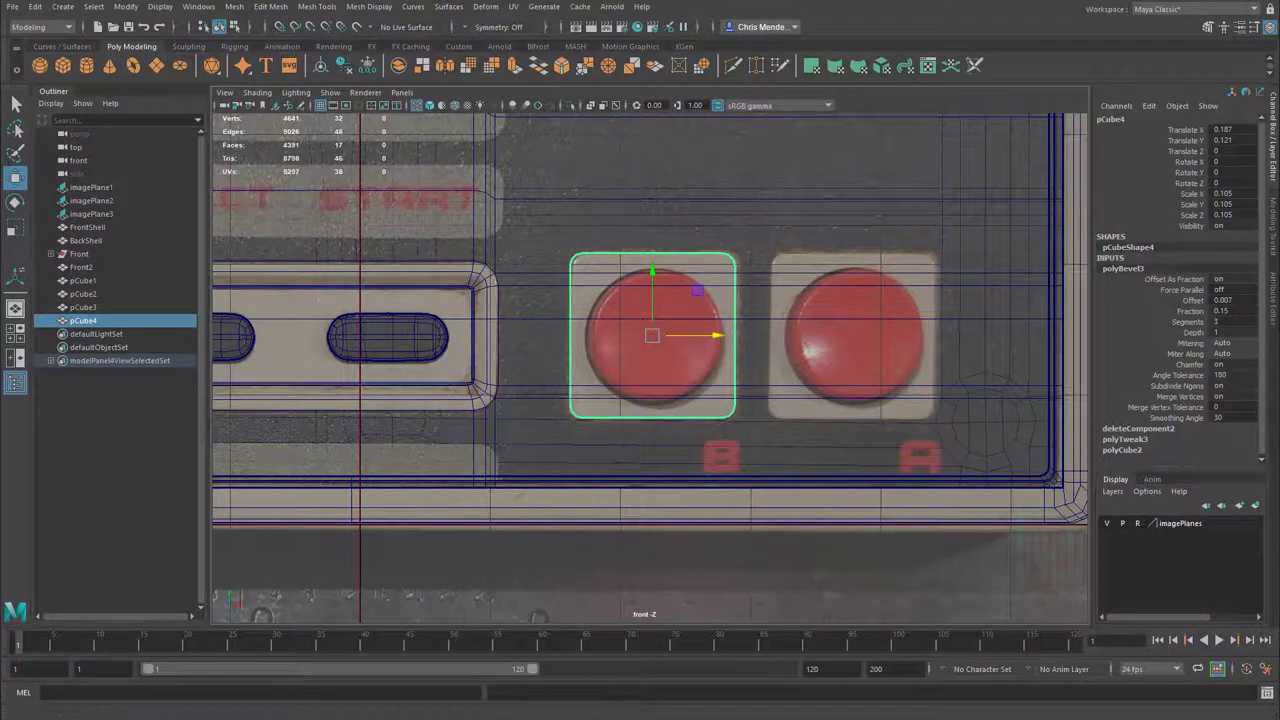
# Place the plate's pivot on its lower front corner and snap its depth to a Translate Z of about -0.001.
pyautogui.press('space')
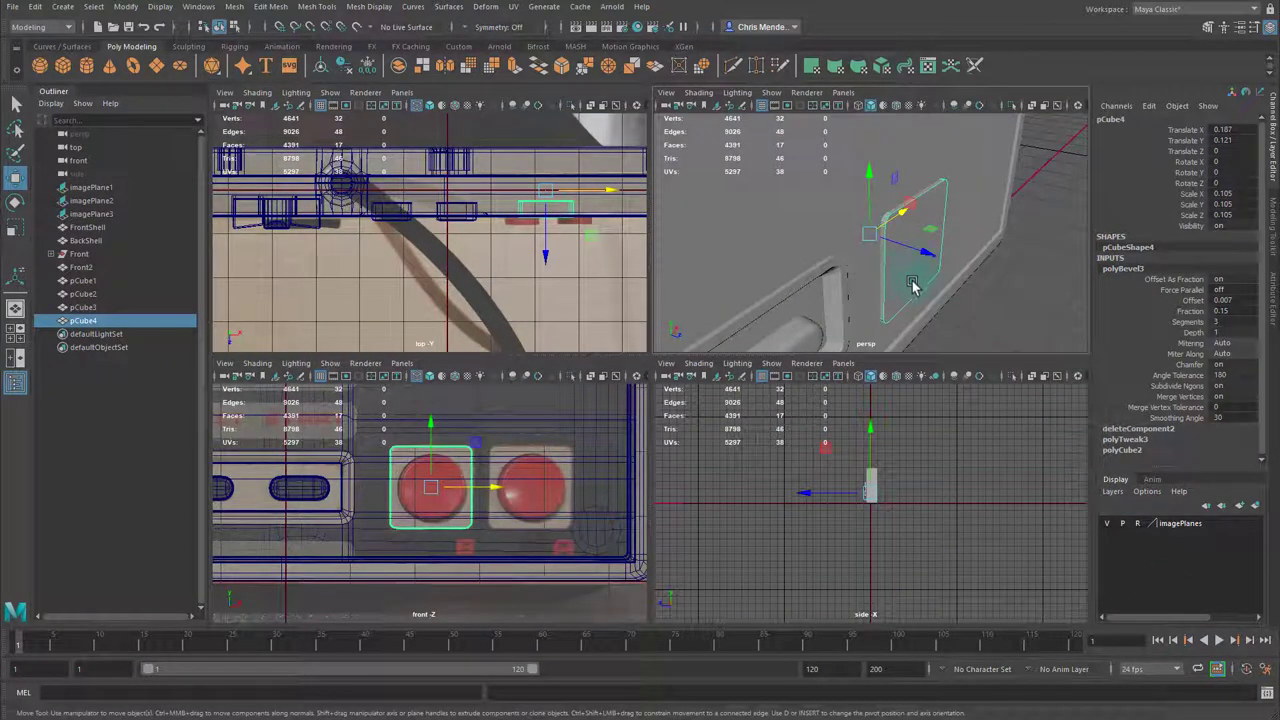
pyautogui.press('d')
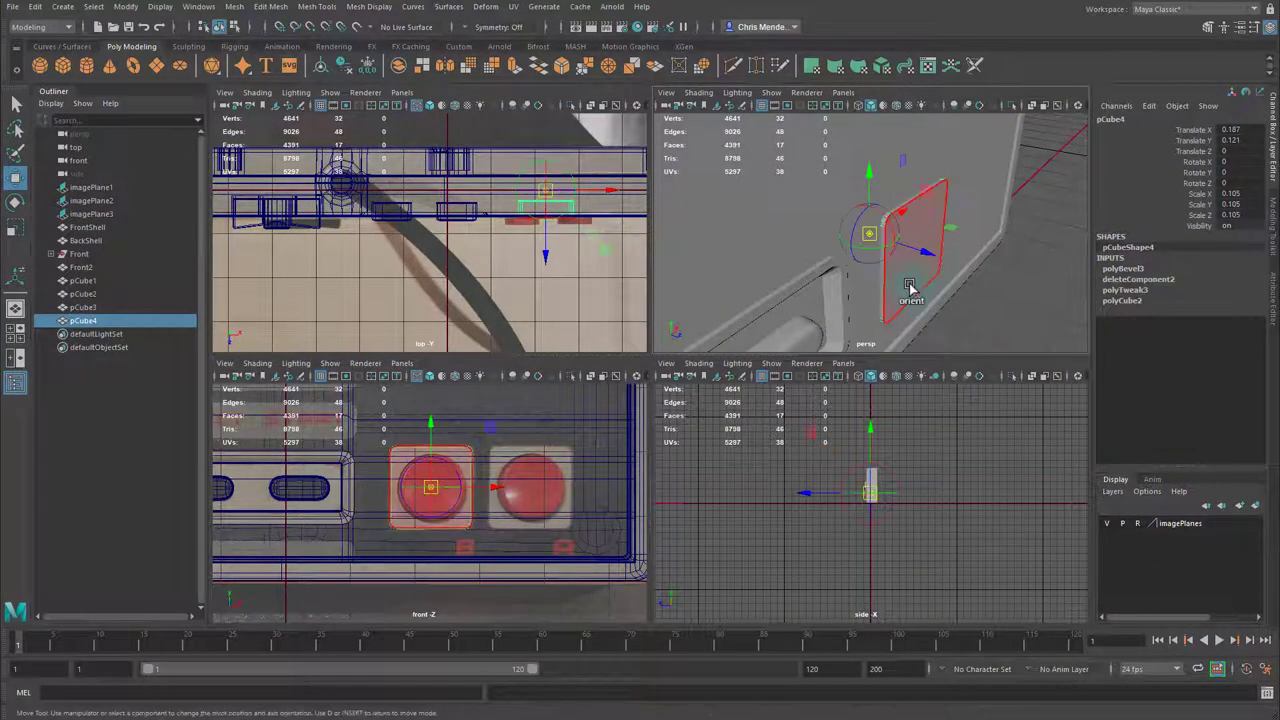
pyautogui.click(897, 314)
pyautogui.press('d')
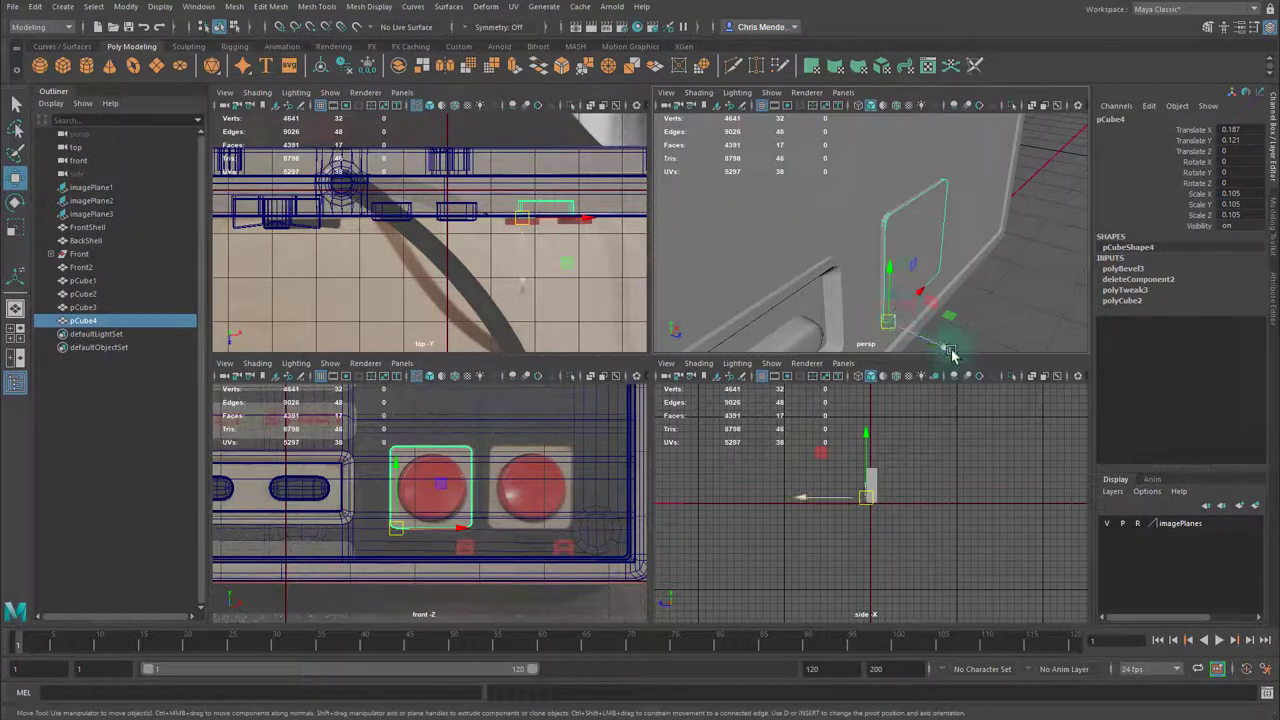
pyautogui.moveTo(950, 352); pyautogui.dragTo(872, 304)
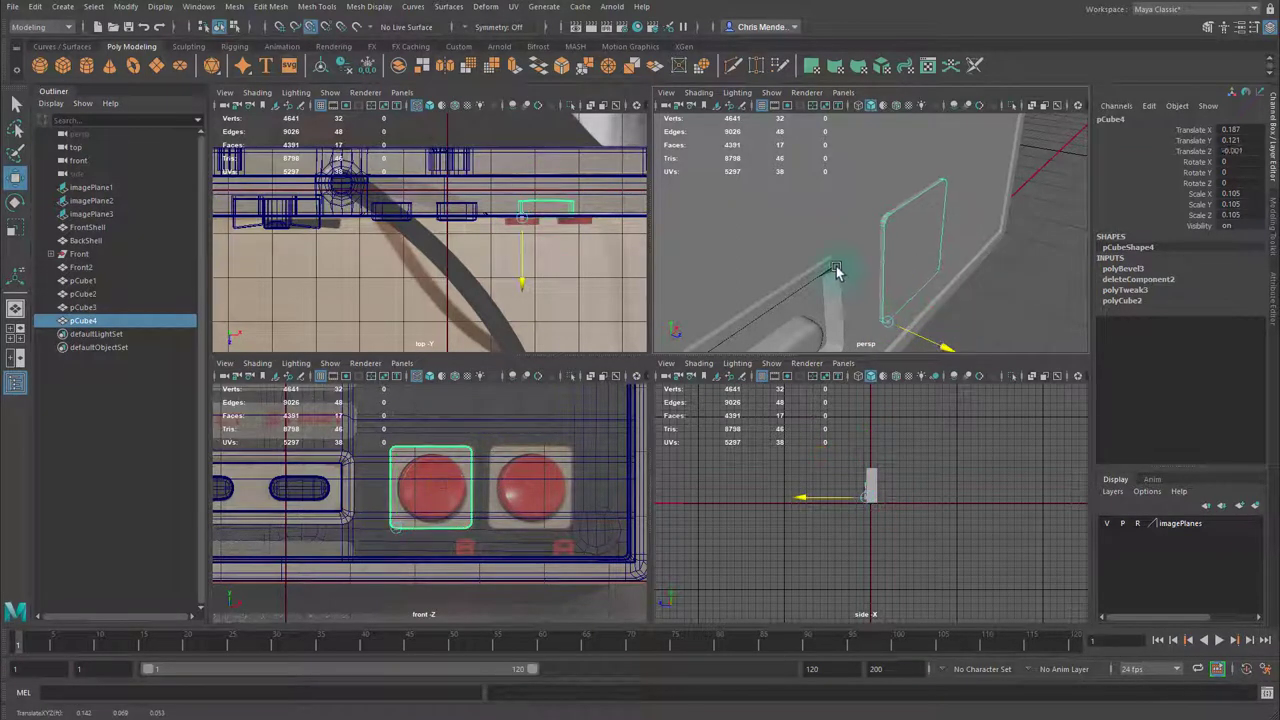
# Snap the D-pad surround's pivot to its corner vertex and align its depth with the Select/Start recess frame.
pyautogui.scroll(-5, 850, 273)
pyautogui.moveTo(886, 280)
pyautogui.keyDown('alt'); pyautogui.mouseDown()
pyautogui.moveTo(854, 266)
pyautogui.moveTo(911, 278)
pyautogui.mouseUp(); pyautogui.keyUp('alt')
pyautogui.scroll(3, 911, 278)
pyautogui.click(766, 287)
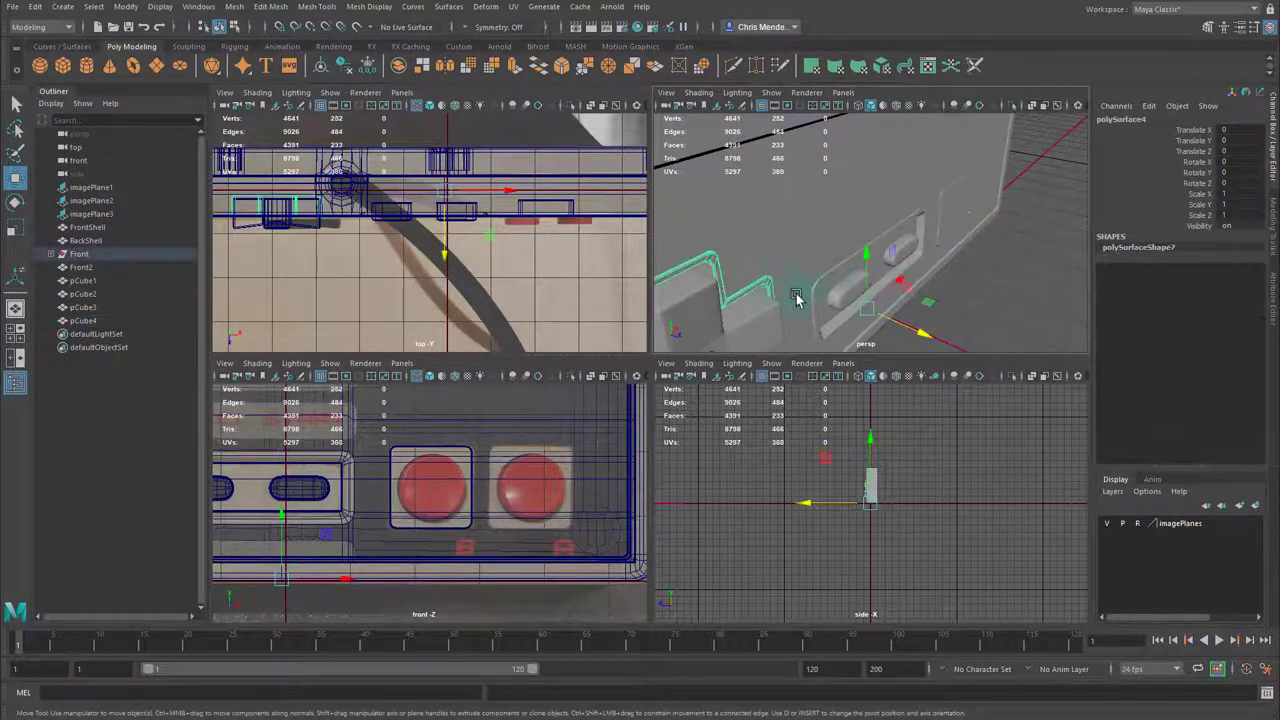
pyautogui.press('d')
pyautogui.press('v')
pyautogui.middleClick(769, 279)
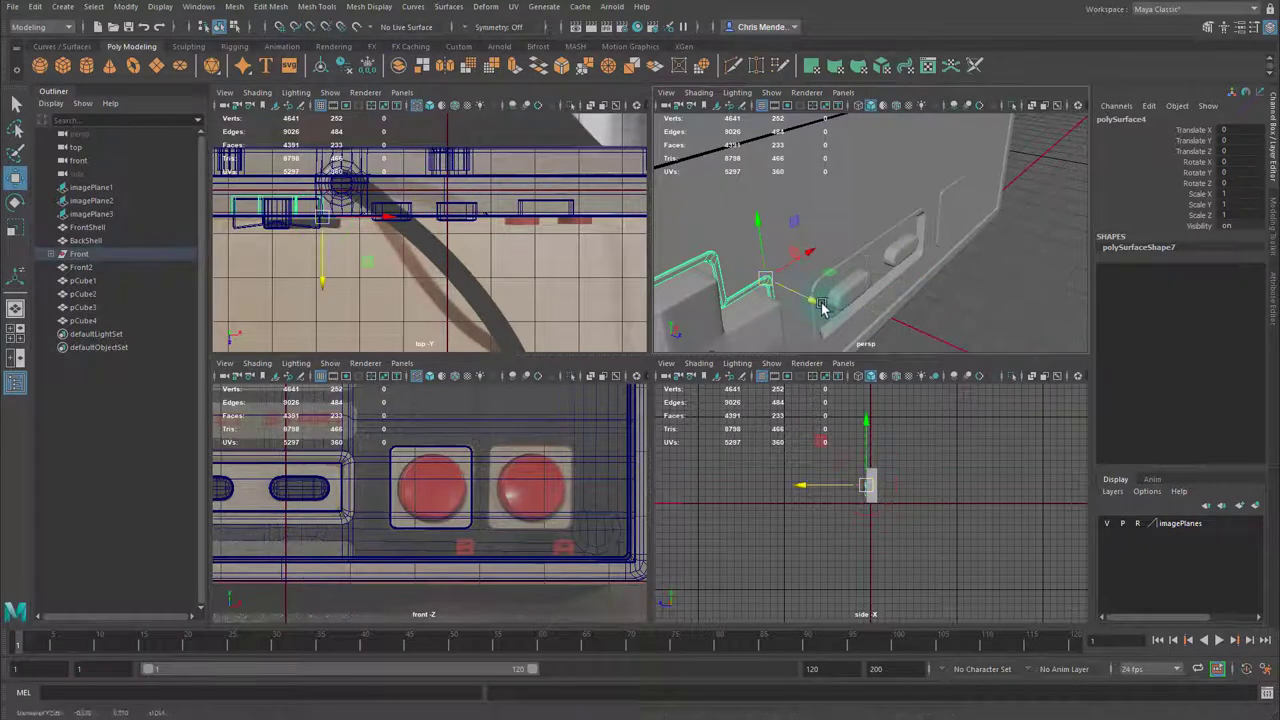
pyautogui.moveTo(916, 216); pyautogui.dragTo(925, 216, button='middle')
pyautogui.click(962, 204)
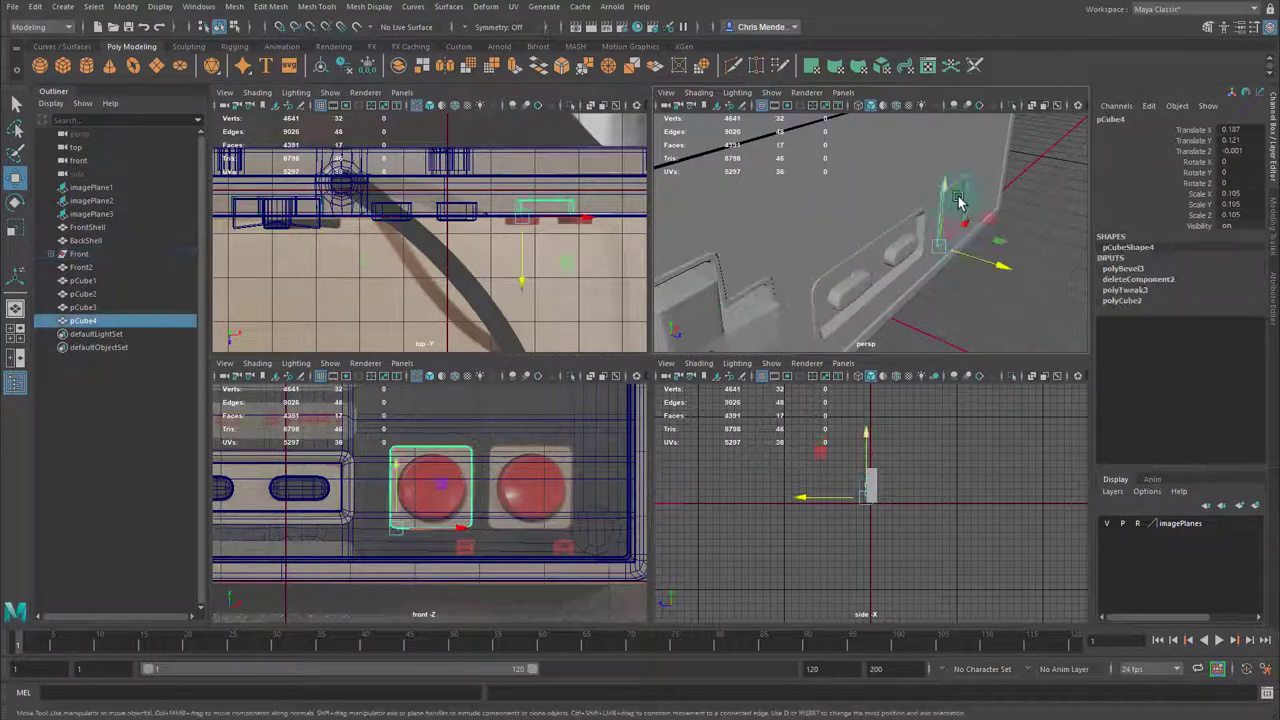
pyautogui.scroll(10, 984, 246)
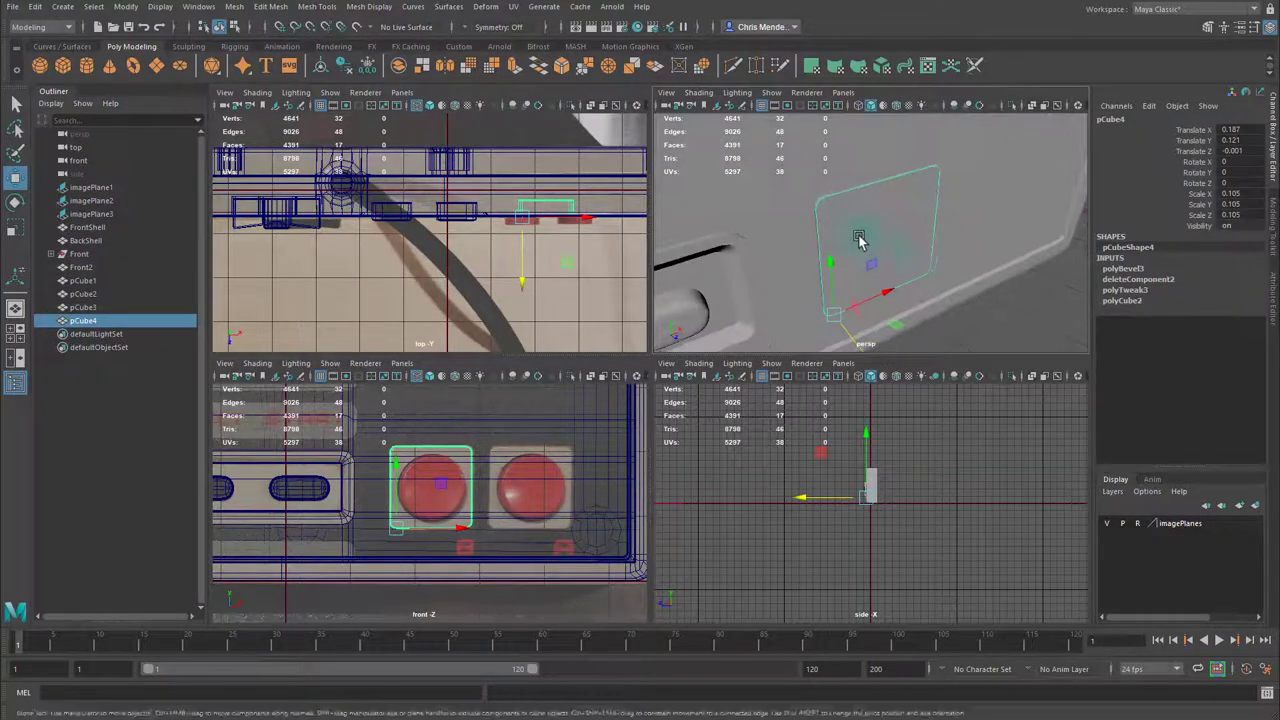
pyautogui.scroll(-4, 855, 204)
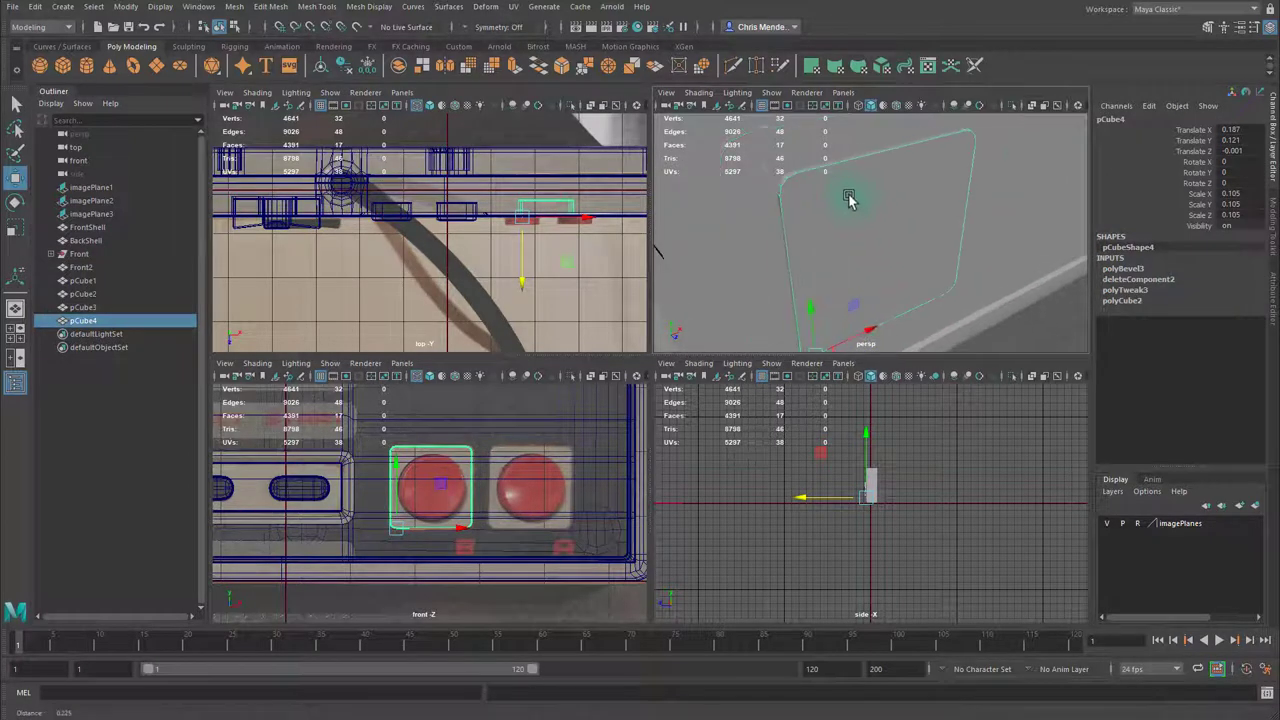
pyautogui.hotkey('ctrl', 'shift', 'x')
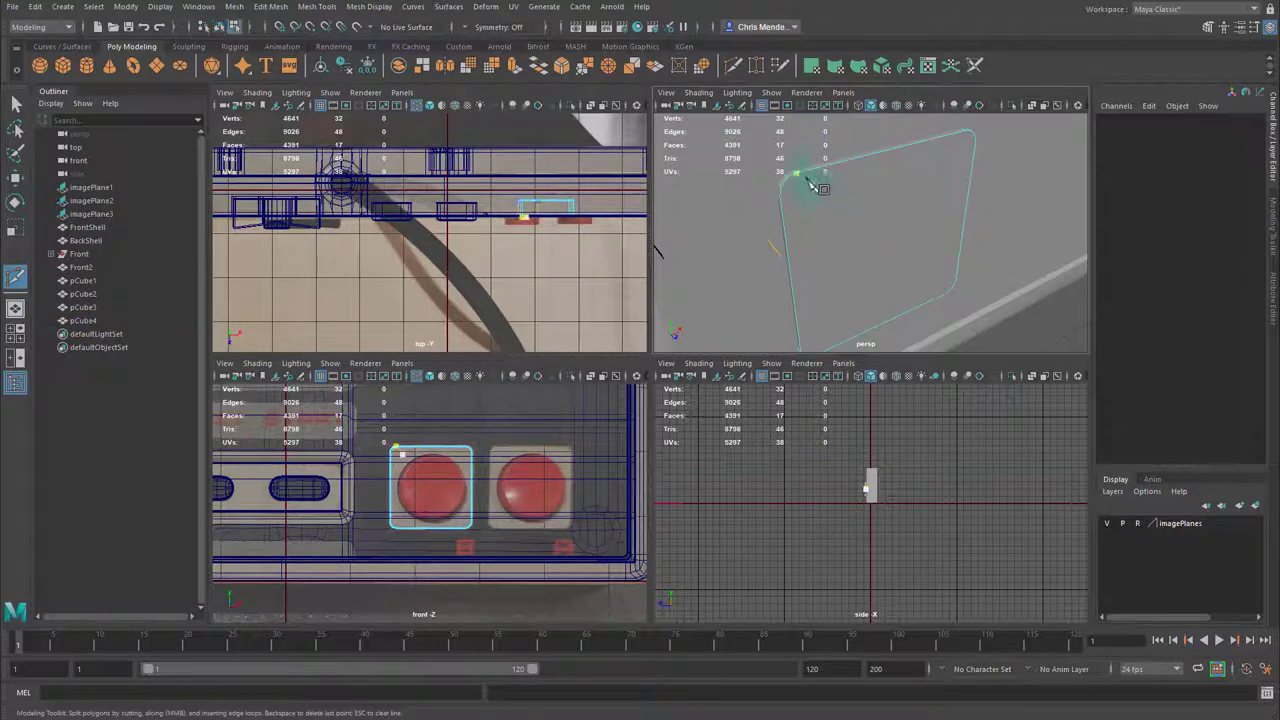
pyautogui.press('q')
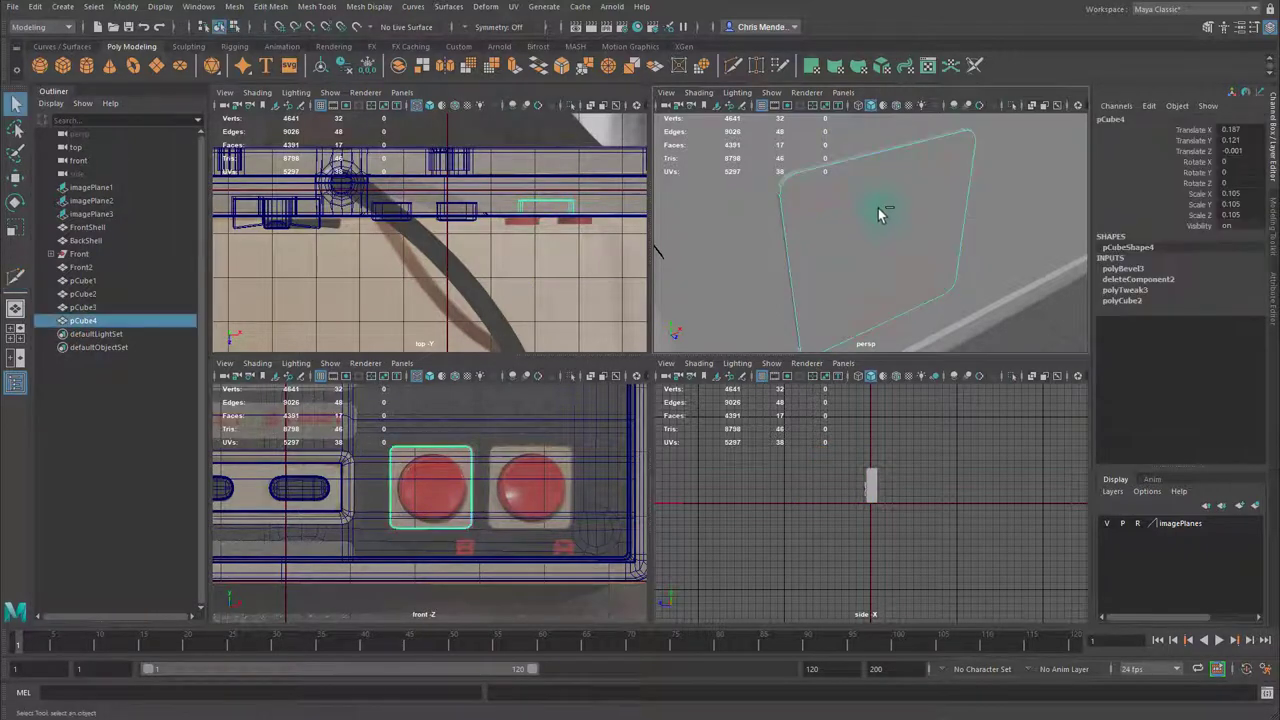
# Isolate the plate and bevel the edge loop around its front face with a fraction of 0.33 and 2 segments.
pyautogui.hotkey('ctrl', '1')
pyautogui.press('space')
pyautogui.keyDown('alt'); pyautogui.moveTo(812, 218); pyautogui.dragTo(667, 402); pyautogui.keyUp('alt')
pyautogui.moveTo(589, 425); pyautogui.dragTo(574, 222)
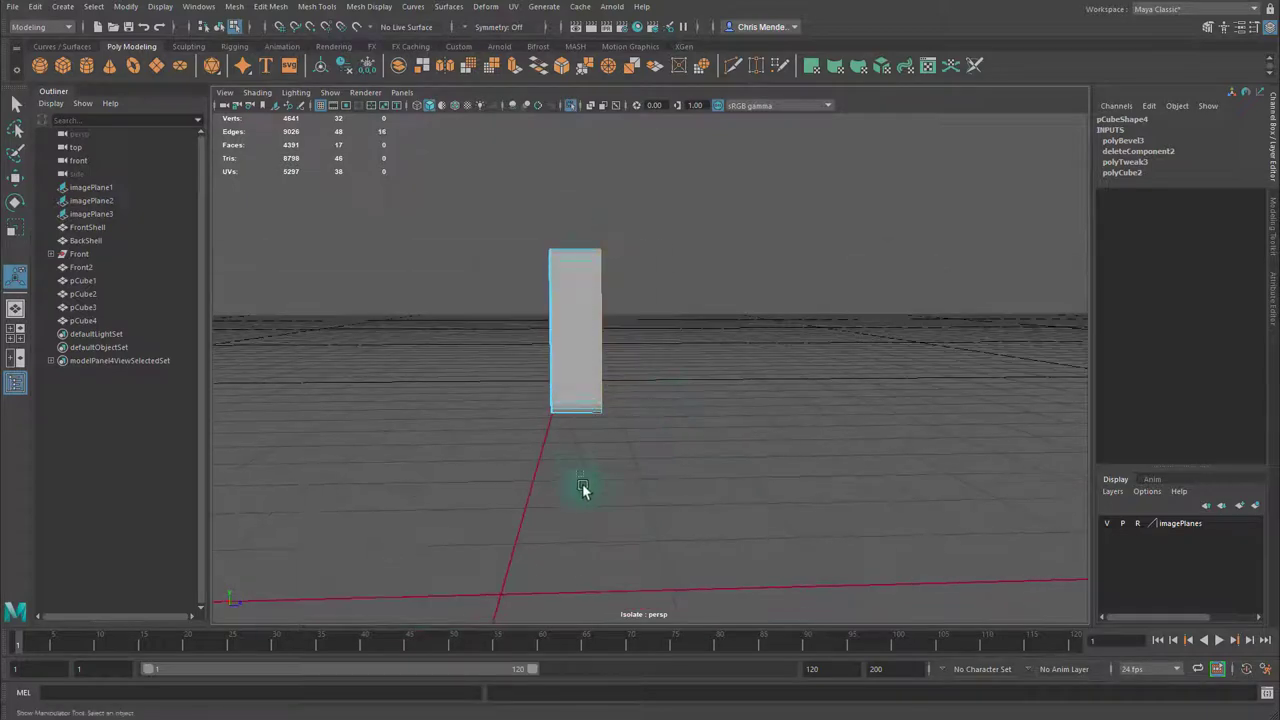
pyautogui.keyDown('alt'); pyautogui.moveTo(620, 490); pyautogui.dragTo(532, 518); pyautogui.keyUp('alt')
pyautogui.click(561, 66)
pyautogui.moveTo(824, 320)
pyautogui.keyDown('alt'); pyautogui.mouseDown()
pyautogui.moveTo(790, 315)
pyautogui.moveTo(814, 317)
pyautogui.mouseUp(); pyautogui.keyUp('alt')
pyautogui.scroll(5, 814, 317)
pyautogui.scroll(4, 756, 311)
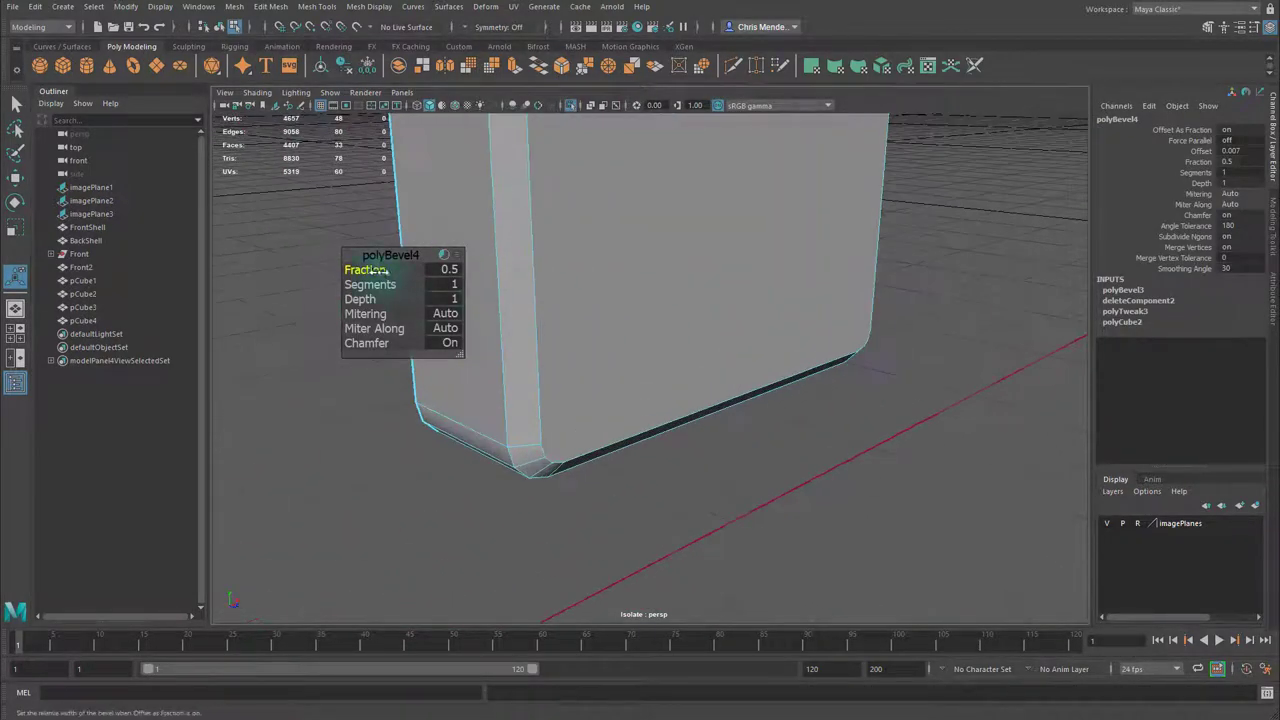
pyautogui.moveTo(374, 270); pyautogui.dragTo(450, 312)
pyautogui.scroll(-3, 683, 314)
pyautogui.keyDown('alt'); pyautogui.moveTo(683, 314); pyautogui.dragTo(749, 337); pyautogui.keyUp('alt')
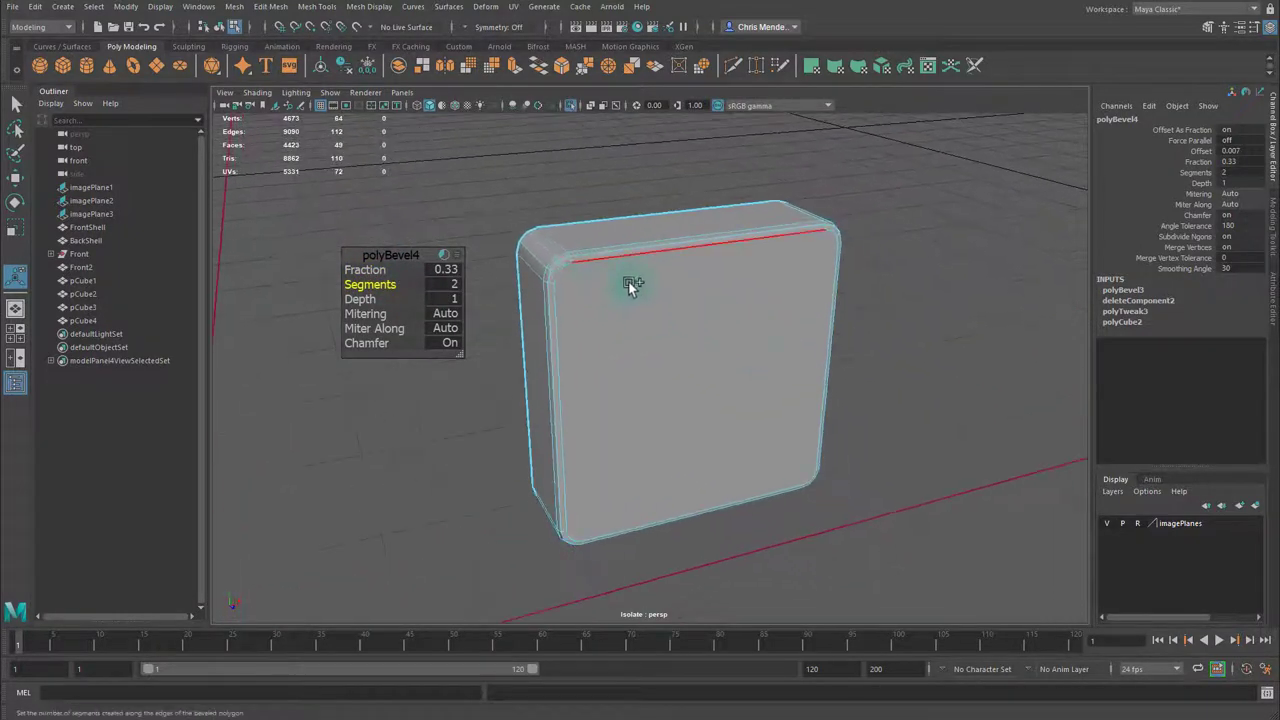
# Multi-Cut the plate's front face between corner vertices, with a vertical cut near the left edge and a horizontal cut near the top.
pyautogui.click(571, 263)
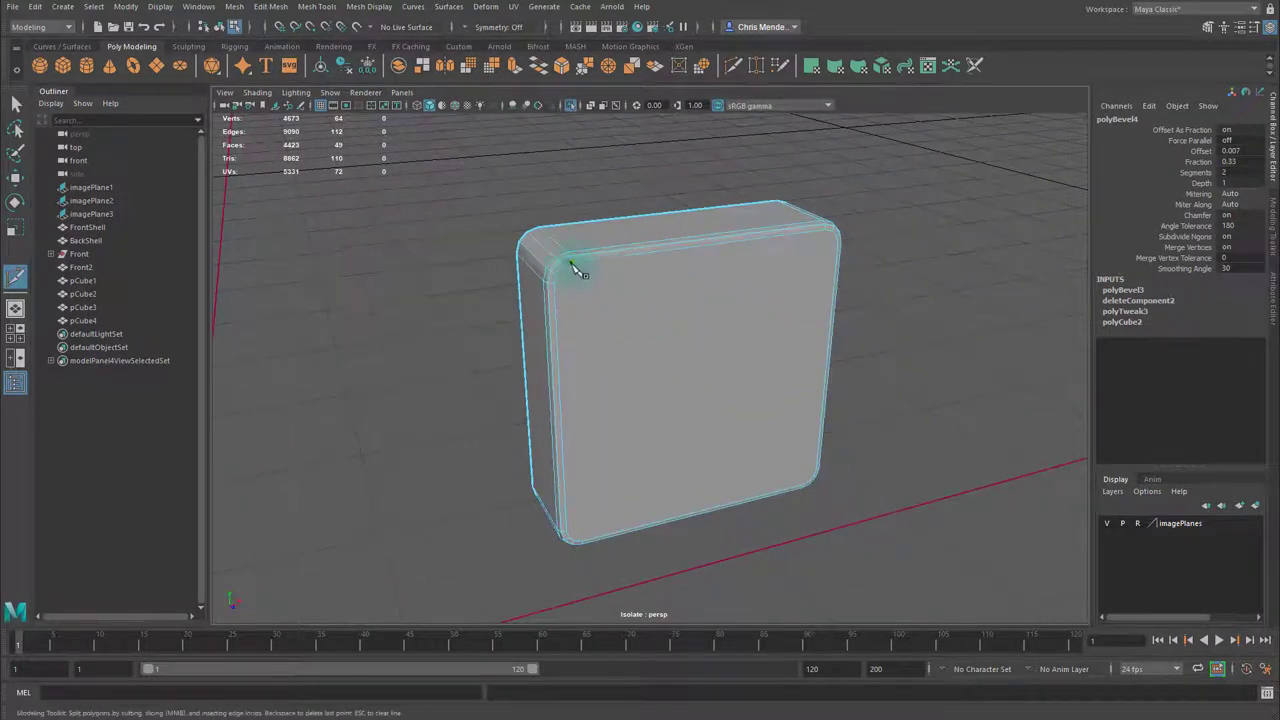
pyautogui.click(582, 541)
pyautogui.rightClick(582, 541)
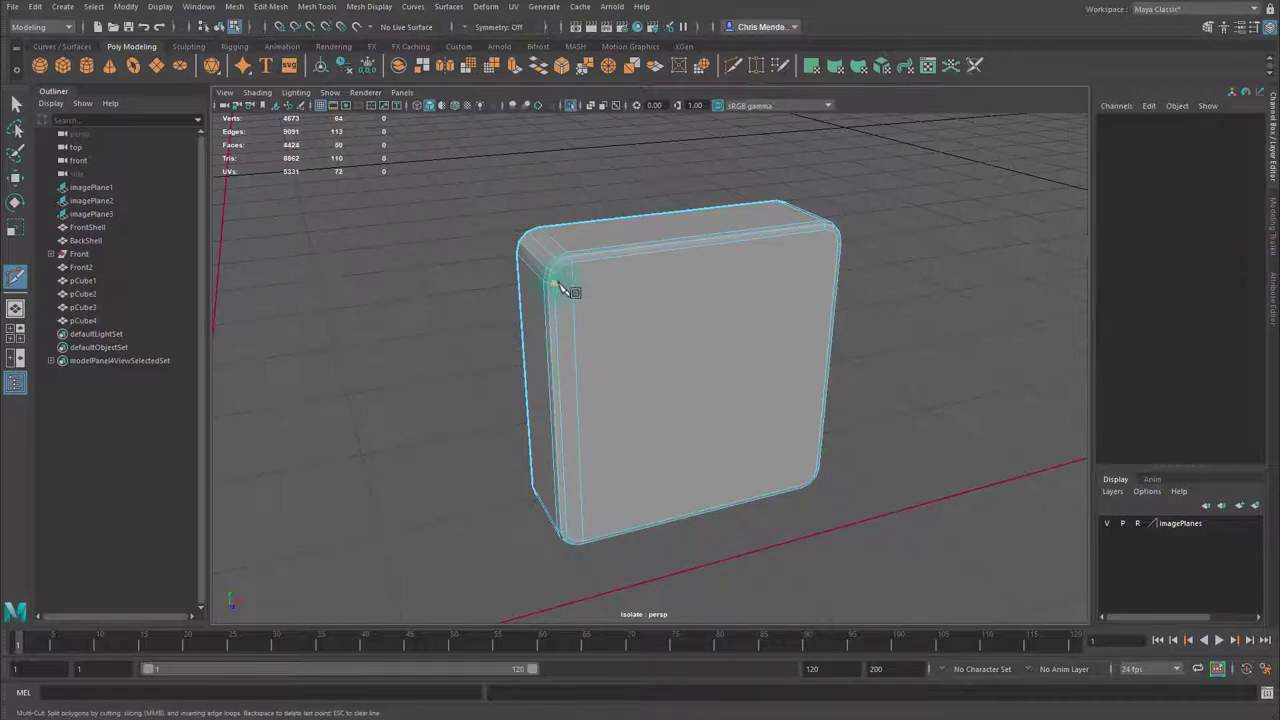
pyautogui.keyDown('alt'); pyautogui.moveTo(570, 268); pyautogui.dragTo(720, 352, button='right'); pyautogui.keyUp('alt')
pyautogui.click(493, 230)
pyautogui.click(935, 181)
pyautogui.rightClick(798, 205)
# Cut a horizontal edge near the bottom and a vertical edge near the right side of the plate's front face.
pyautogui.keyDown('alt'); pyautogui.moveTo(692, 462); pyautogui.dragTo(692, 299, button='middle'); pyautogui.keyUp('alt')
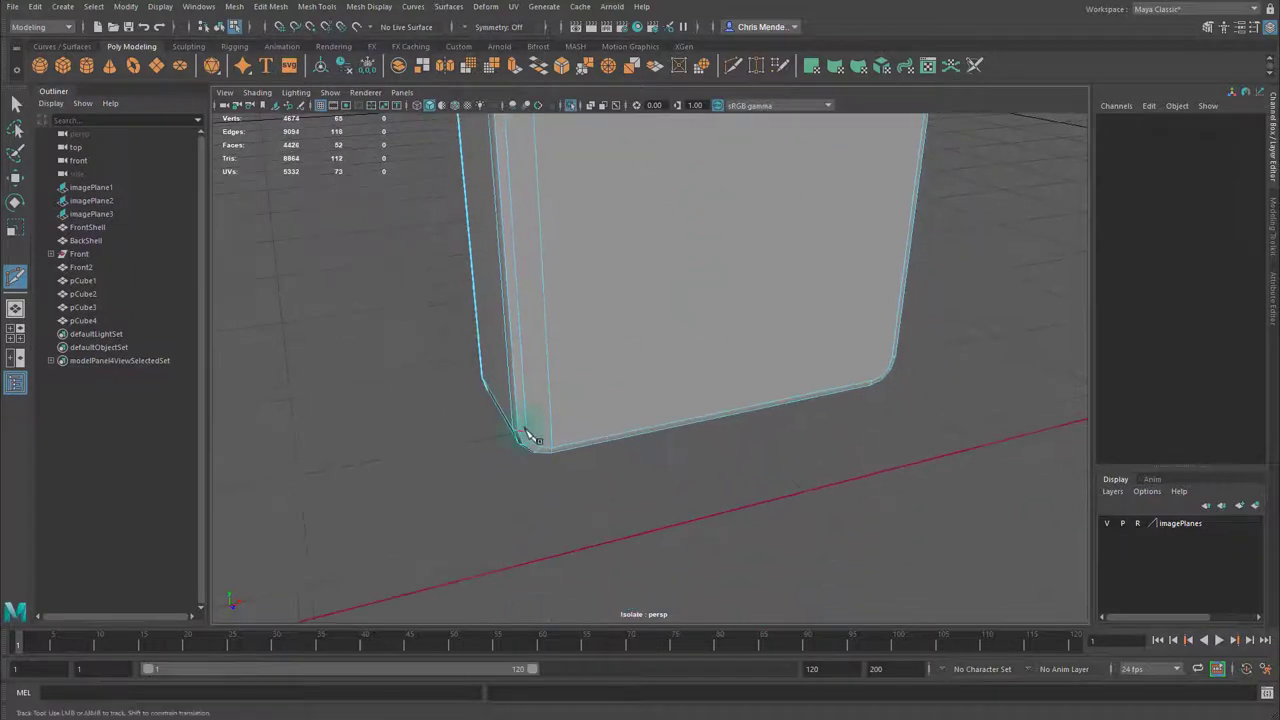
pyautogui.click(531, 437)
pyautogui.keyDown('alt'); pyautogui.moveTo(869, 391); pyautogui.dragTo(986, 423); pyautogui.keyUp('alt')
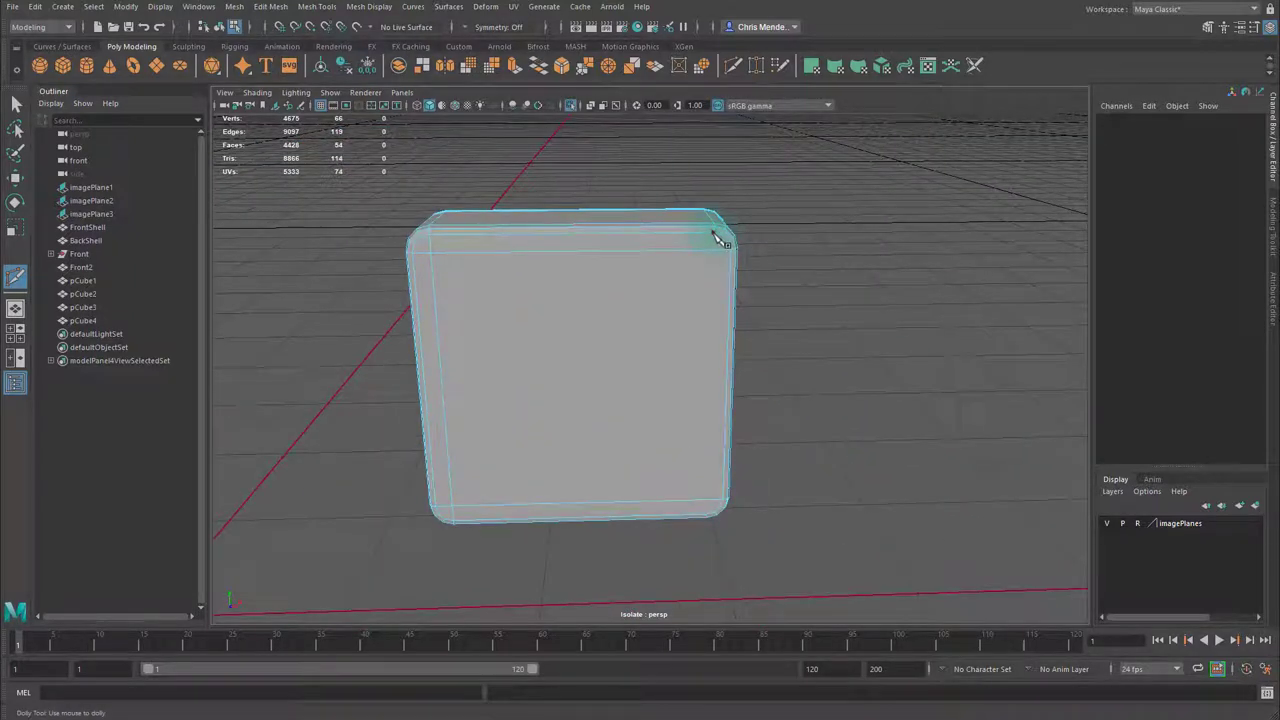
pyautogui.click(713, 232)
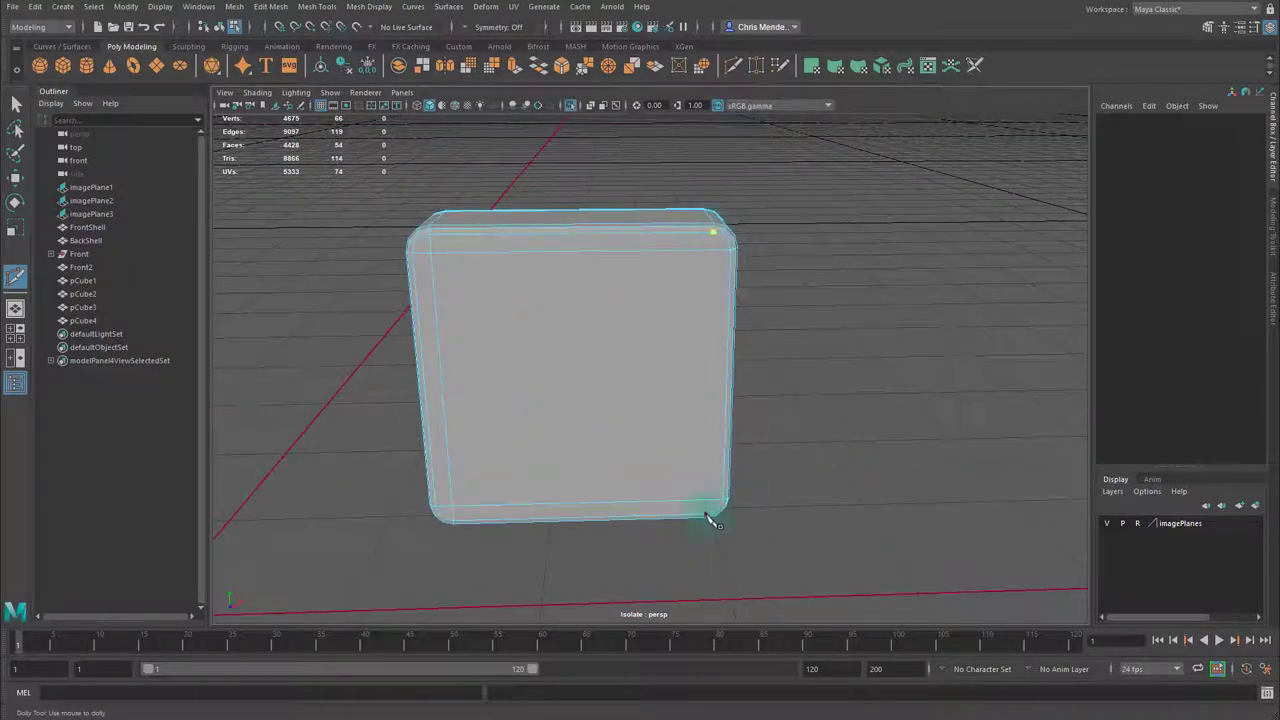
pyautogui.click(707, 516)
pyautogui.rightClick(707, 516)
# Finish the cuts between the front face's corner vertices and split the plate with vertical and horizontal edges through its centre.
pyautogui.keyDown('alt'); pyautogui.moveTo(809, 486); pyautogui.dragTo(778, 450); pyautogui.keyUp('alt')
pyautogui.keyDown('alt'); pyautogui.moveTo(778, 450); pyautogui.dragTo(803, 466, button='right'); pyautogui.keyUp('alt')
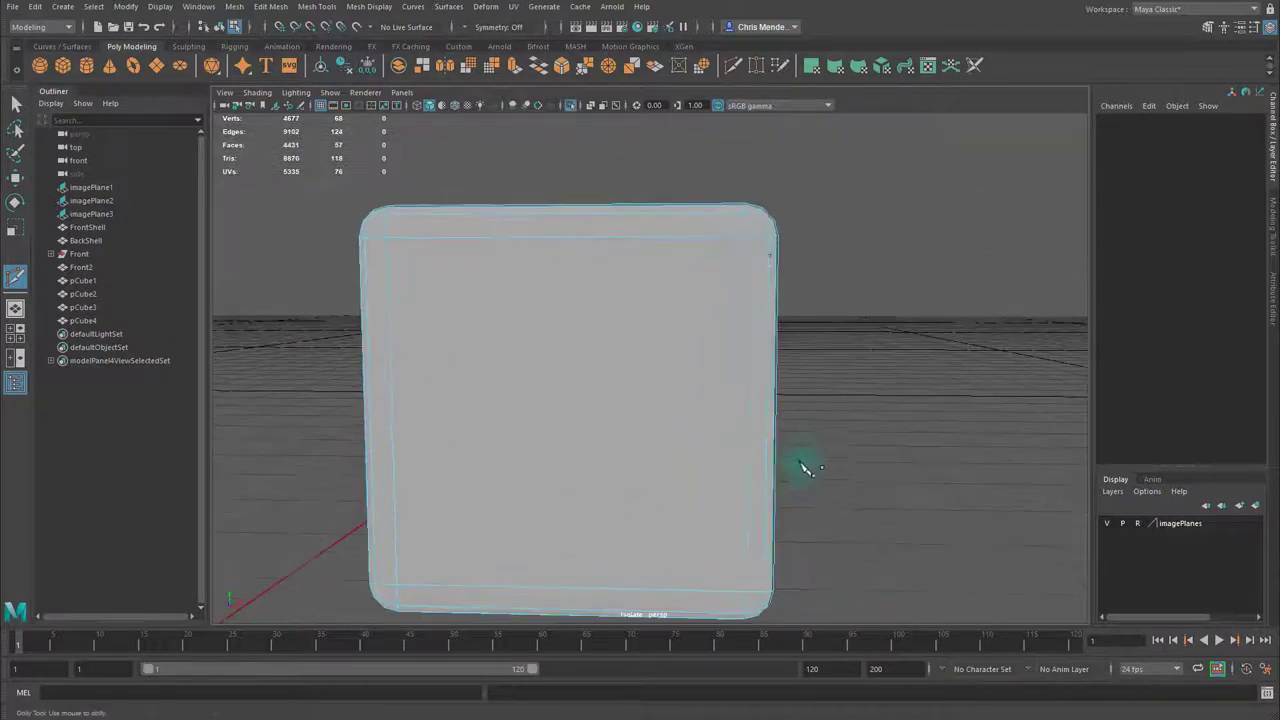
pyautogui.click(757, 217)
pyautogui.keyDown('alt'); pyautogui.moveTo(833, 465); pyautogui.dragTo(803, 283, button='middle'); pyautogui.keyUp('alt')
pyautogui.click(723, 429)
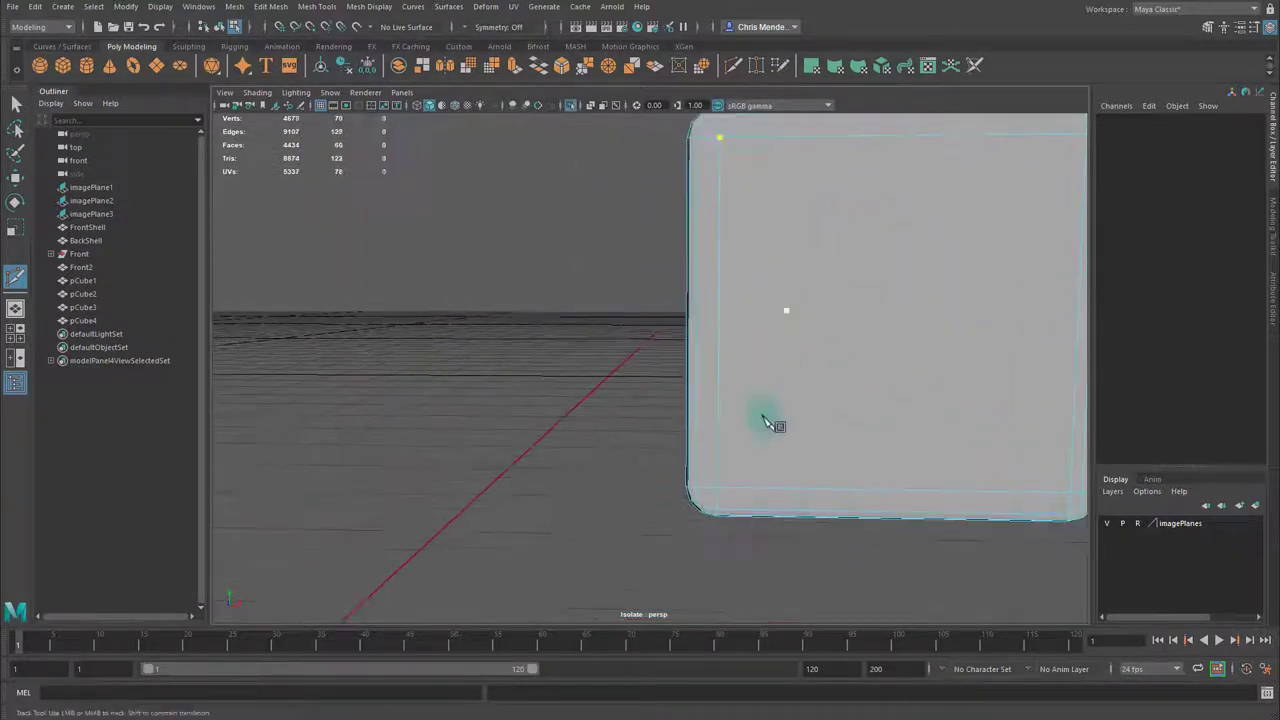
pyautogui.moveTo(880, 468)
pyautogui.keyDown('alt'); pyautogui.mouseDown(button='middle')
pyautogui.moveTo(774, 457)
pyautogui.moveTo(855, 466)
pyautogui.mouseUp(button='middle'); pyautogui.keyUp('alt')
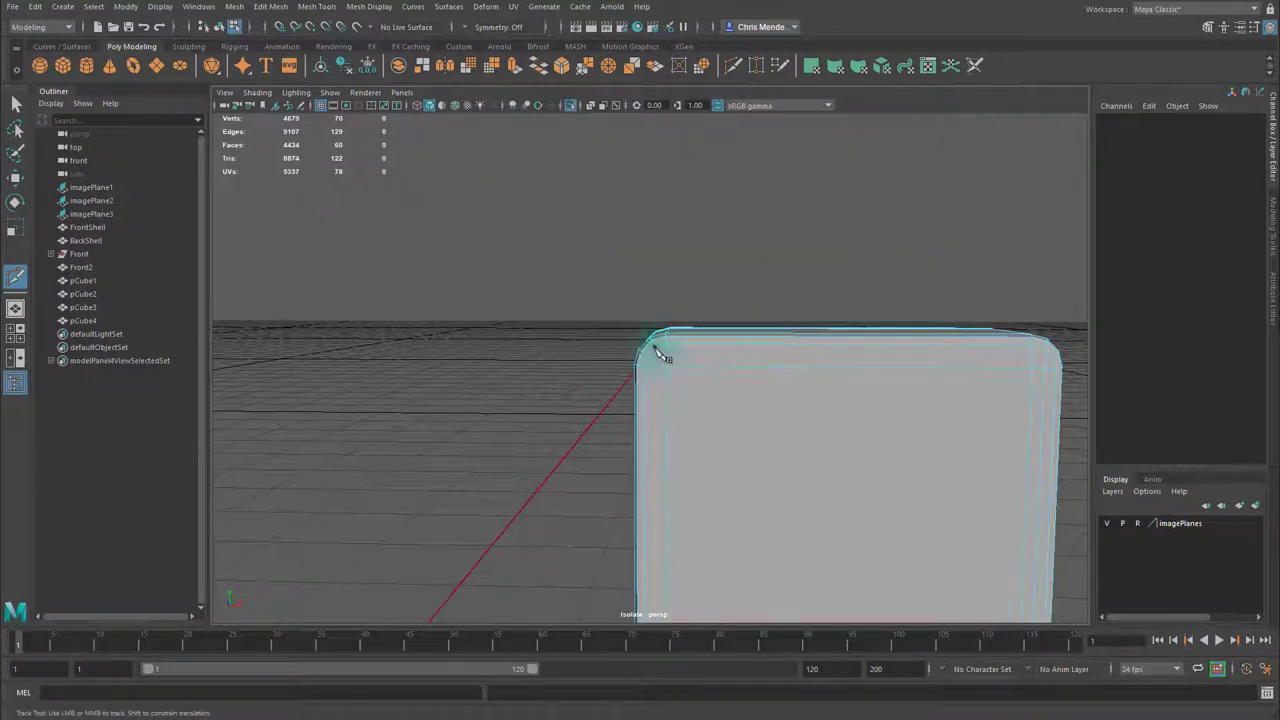
pyautogui.click(666, 362)
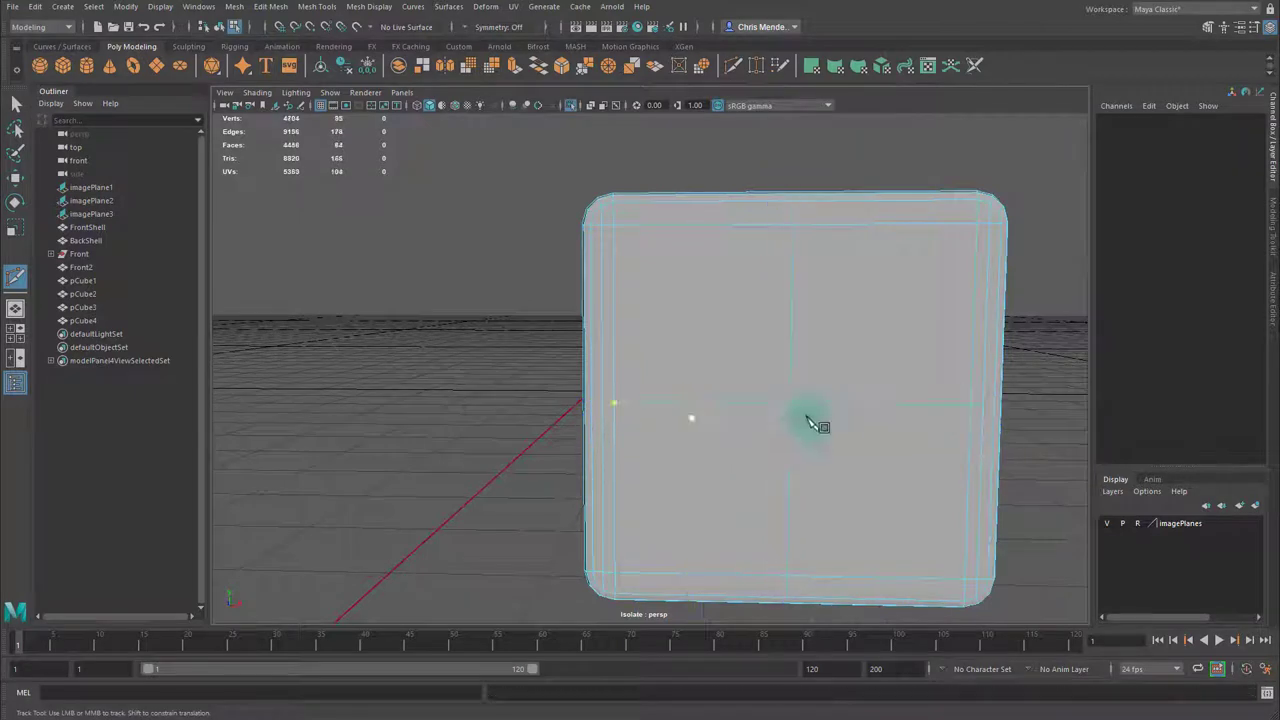
# Chamfer the front face's centre vertex and circularize the resulting opening with added divisions into a 12-vertex circle.
pyautogui.press('q')
pyautogui.click(272, 7)
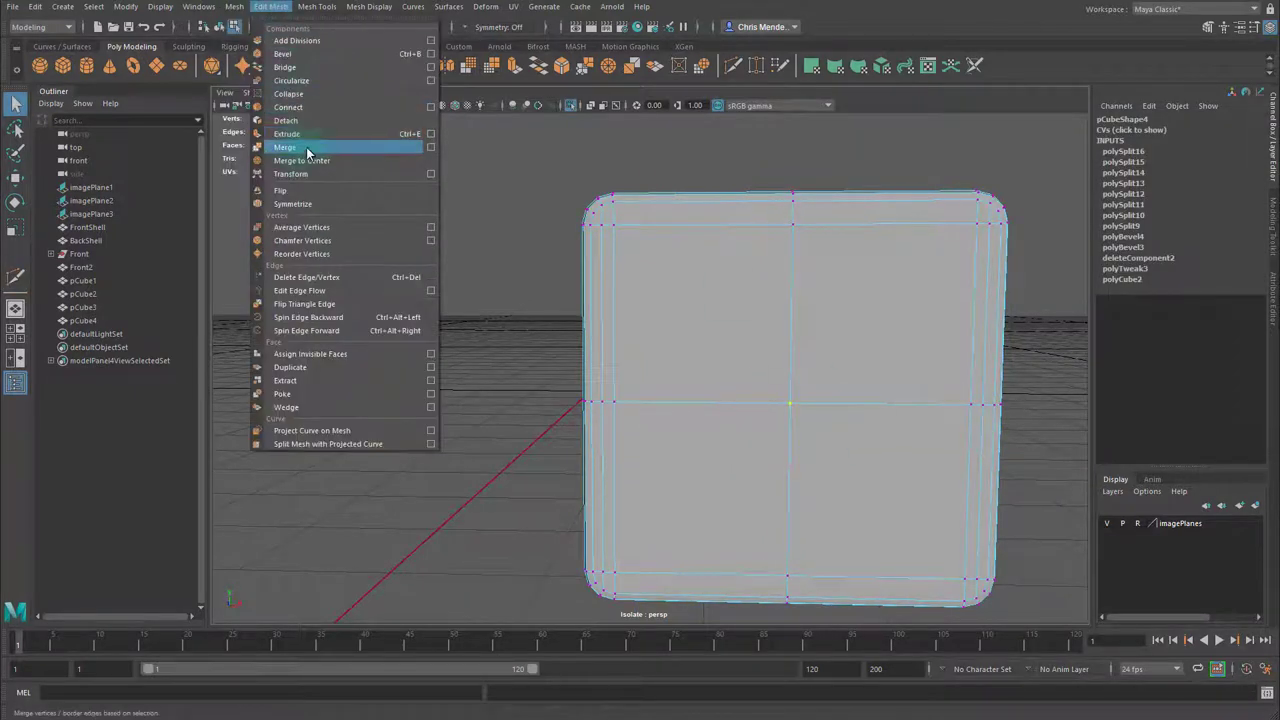
pyautogui.click(302, 240)
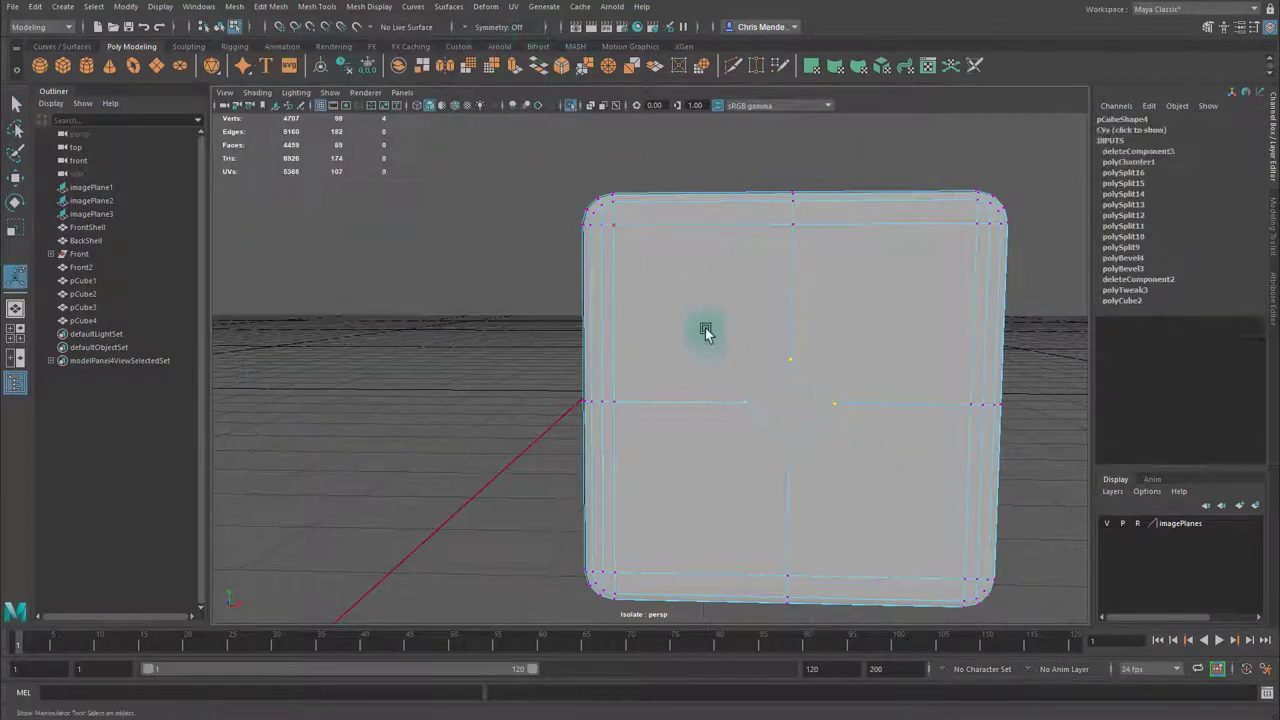
pyautogui.click(270, 8)
pyautogui.click(300, 81)
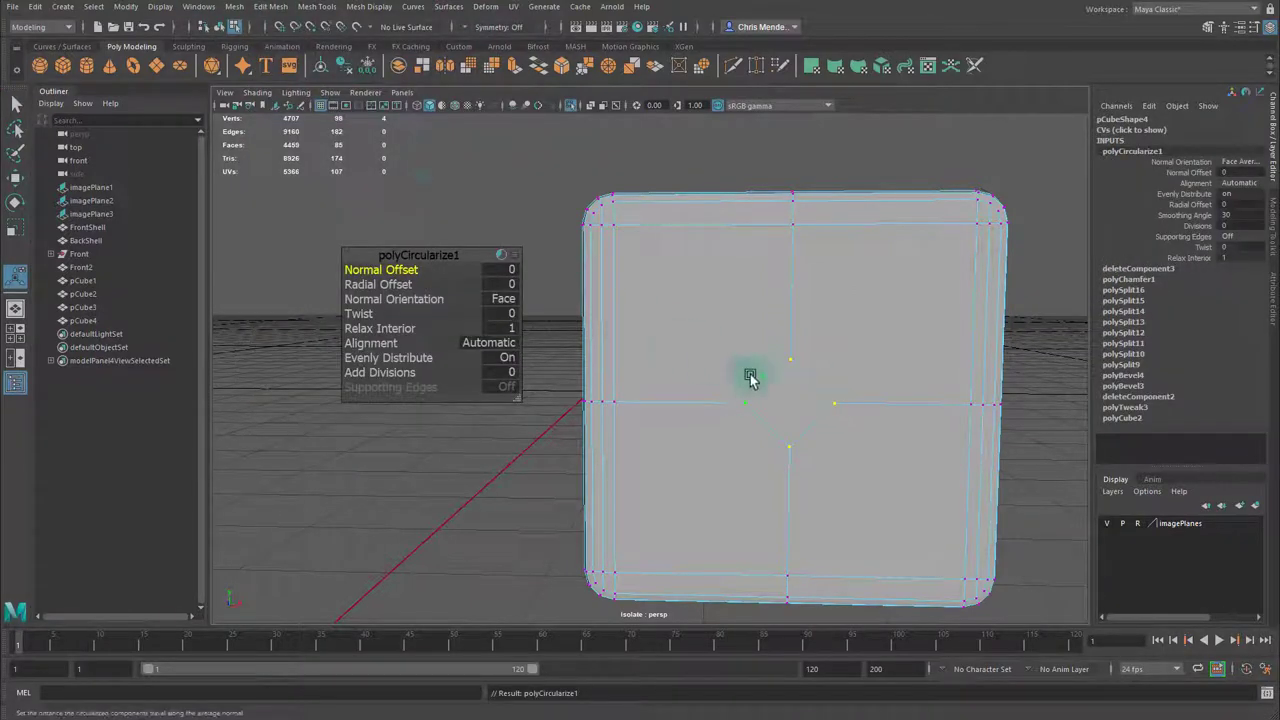
pyautogui.moveTo(381, 368); pyautogui.dragTo(510, 368)
pyautogui.click(866, 472)
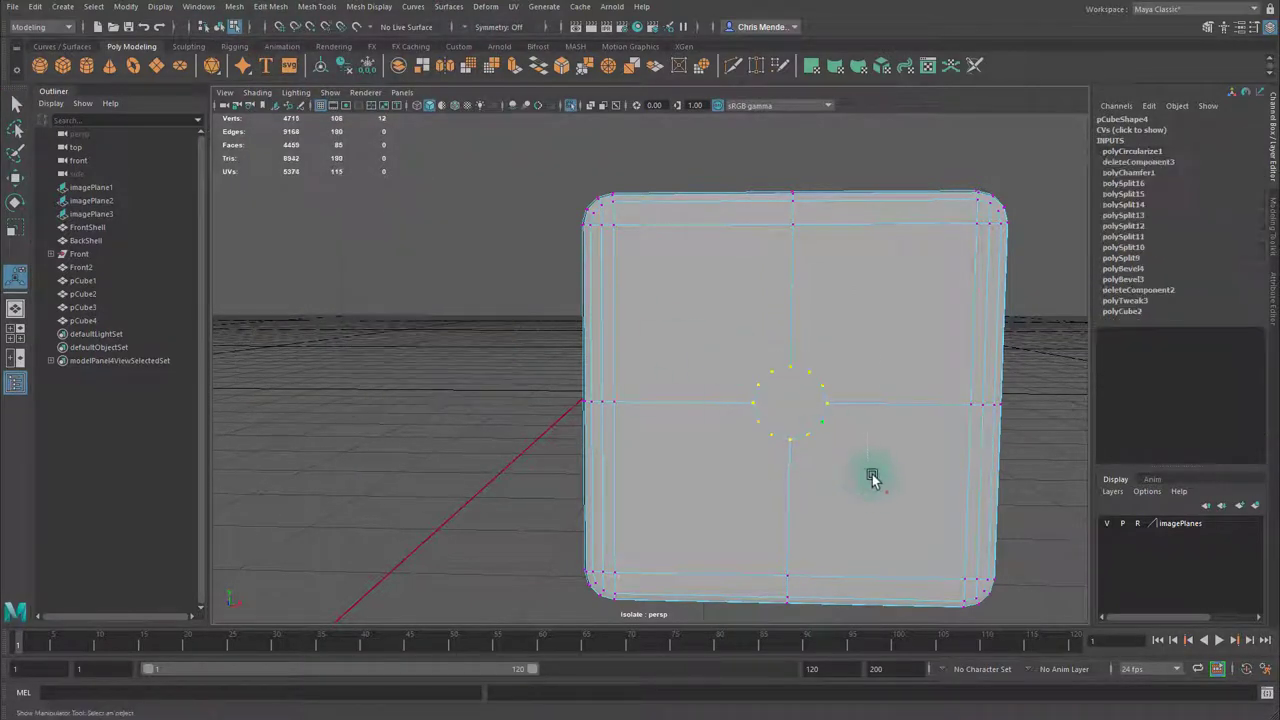
# Scale the circle up to match the outline of the red B button in the front reference image.
pyautogui.press('space')
pyautogui.press('r')
pyautogui.moveTo(475, 442); pyautogui.dragTo(603, 443)
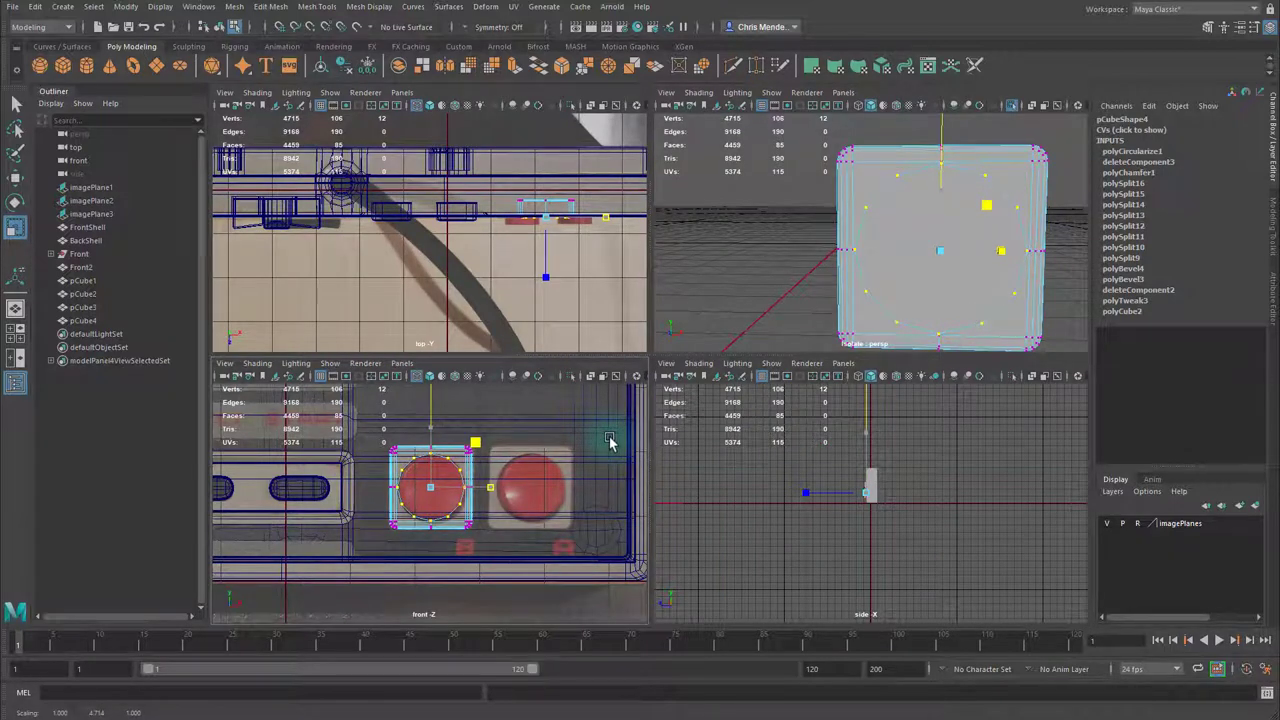
# Connect the circle's upper-left vertices to the plate's top and left borders with Multi-Cut edges.
pyautogui.keyDown('alt'); pyautogui.moveTo(945, 350); pyautogui.dragTo(957, 266); pyautogui.keyUp('alt')
pyautogui.press('f')
pyautogui.press('space')
pyautogui.keyDown('alt'); pyautogui.moveTo(815, 306); pyautogui.dragTo(776, 324); pyautogui.keyUp('alt')
pyautogui.keyDown('alt'); pyautogui.moveTo(602, 217); pyautogui.dragTo(614, 238, button='middle'); pyautogui.keyUp('alt')
pyautogui.hotkey('ctrl', 'shift', 'x')
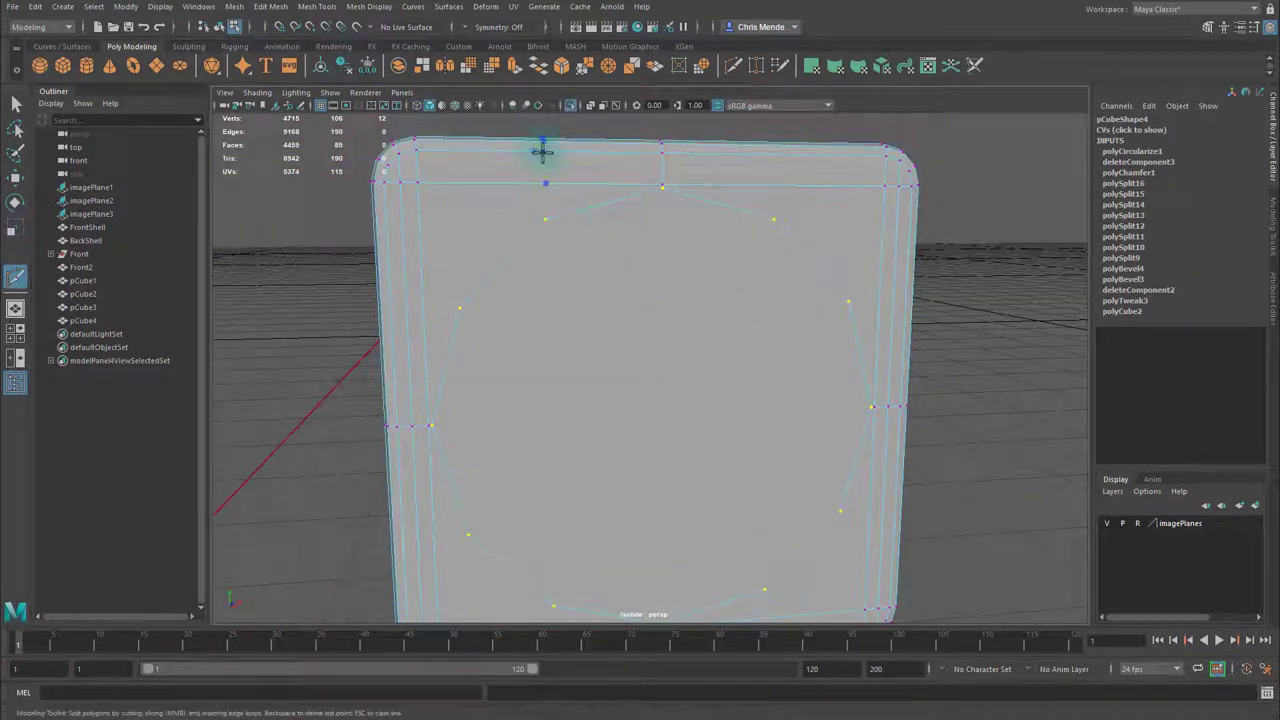
pyautogui.keyDown('ctrl'); pyautogui.click(543, 152); pyautogui.keyUp('ctrl')
pyautogui.click(546, 218)
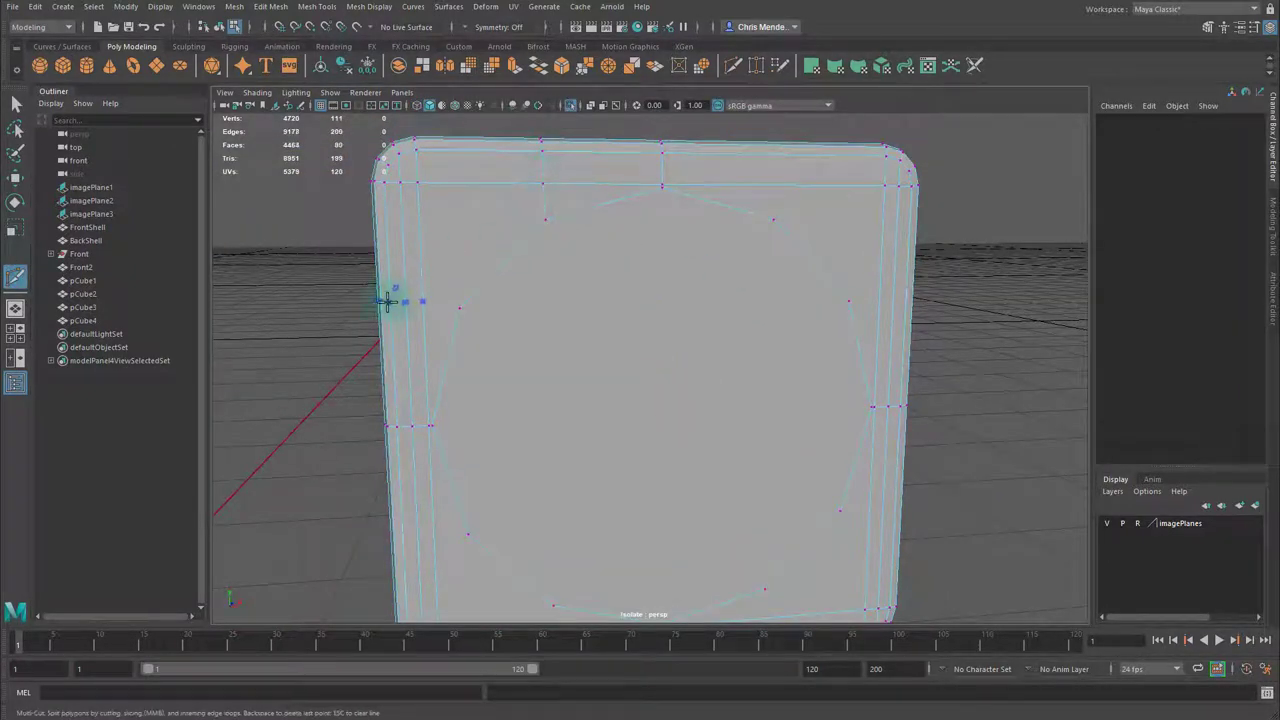
pyautogui.click(387, 302)
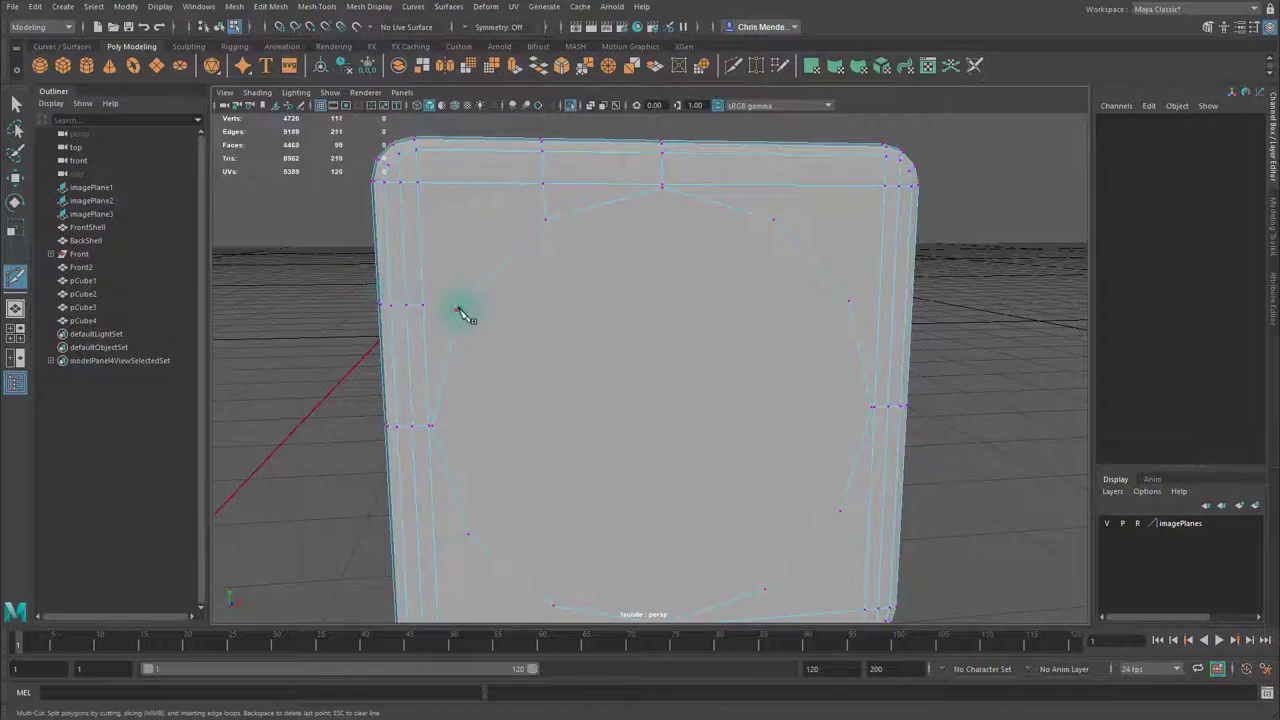
pyautogui.keyDown('ctrl'); pyautogui.click(459, 183); pyautogui.keyUp('ctrl')
pyautogui.click(459, 183)
pyautogui.click(460, 308)
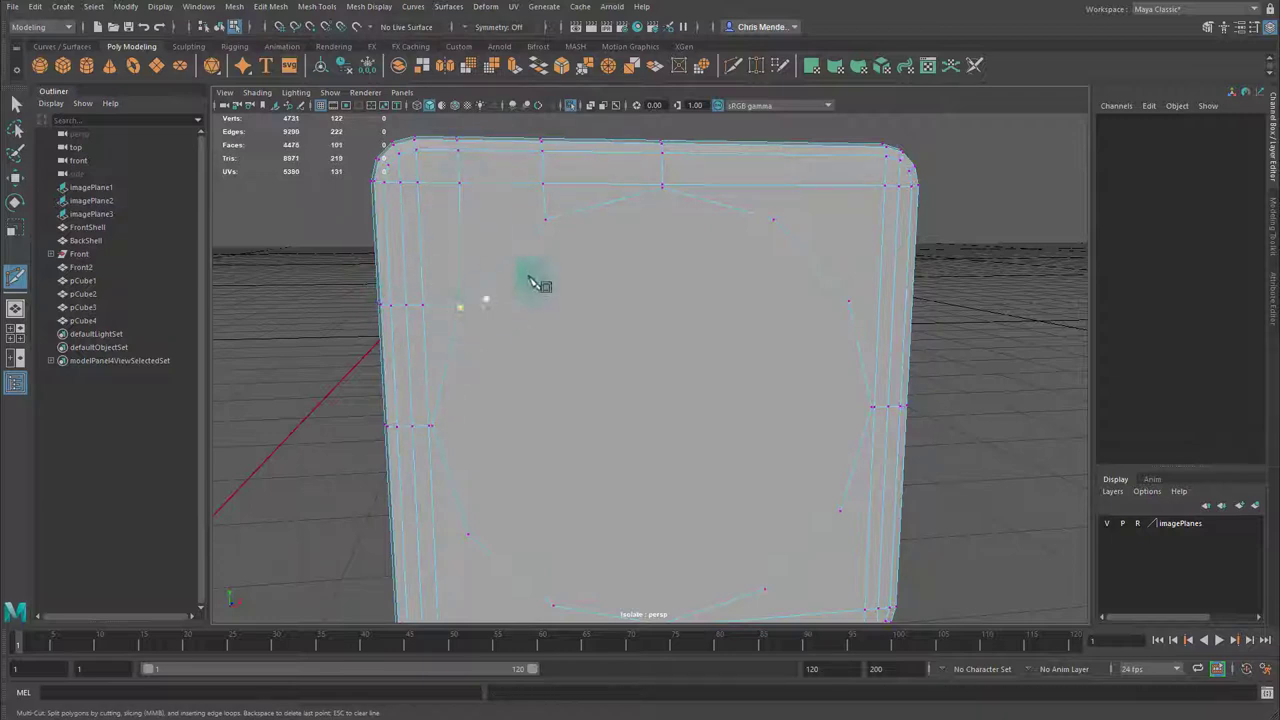
# Connect the circle's upper-right vertices to the plate's top and right borders with Multi-Cut edges.
pyautogui.click(776, 182)
pyautogui.click(778, 195)
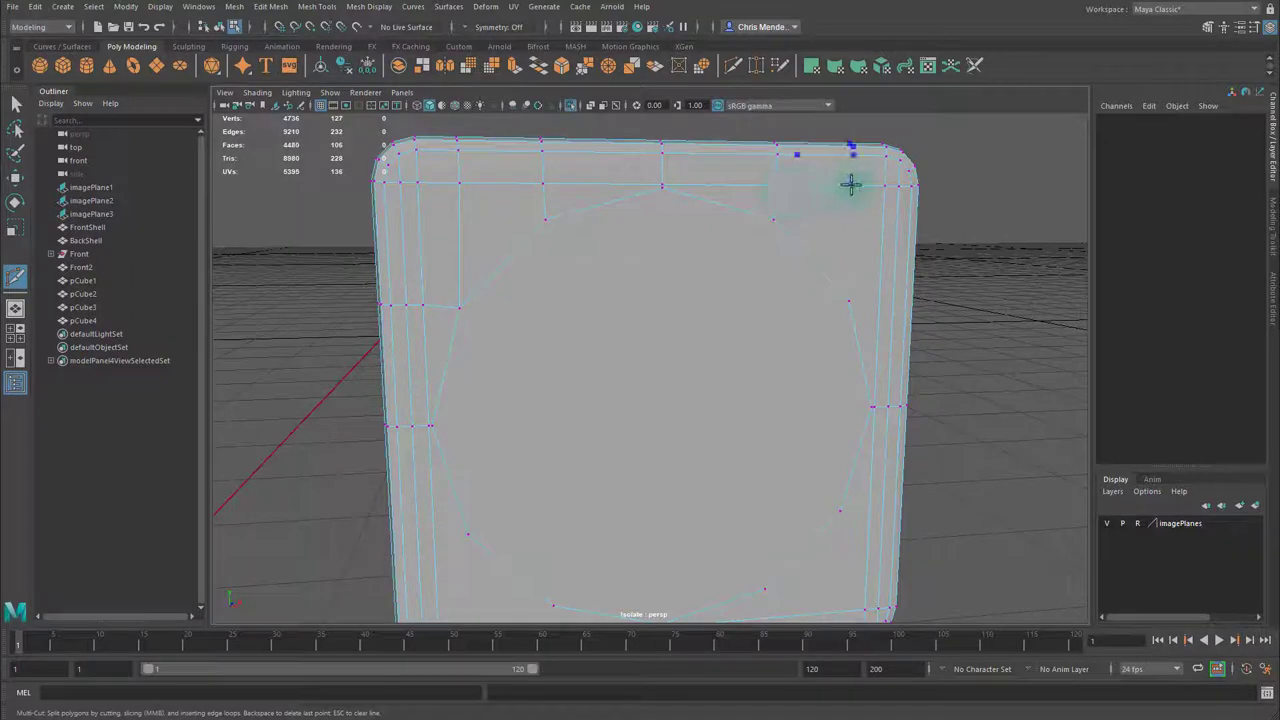
pyautogui.keyDown('ctrl'); pyautogui.click(852, 187); pyautogui.keyUp('ctrl')
pyautogui.click(850, 300)
pyautogui.click(852, 187)
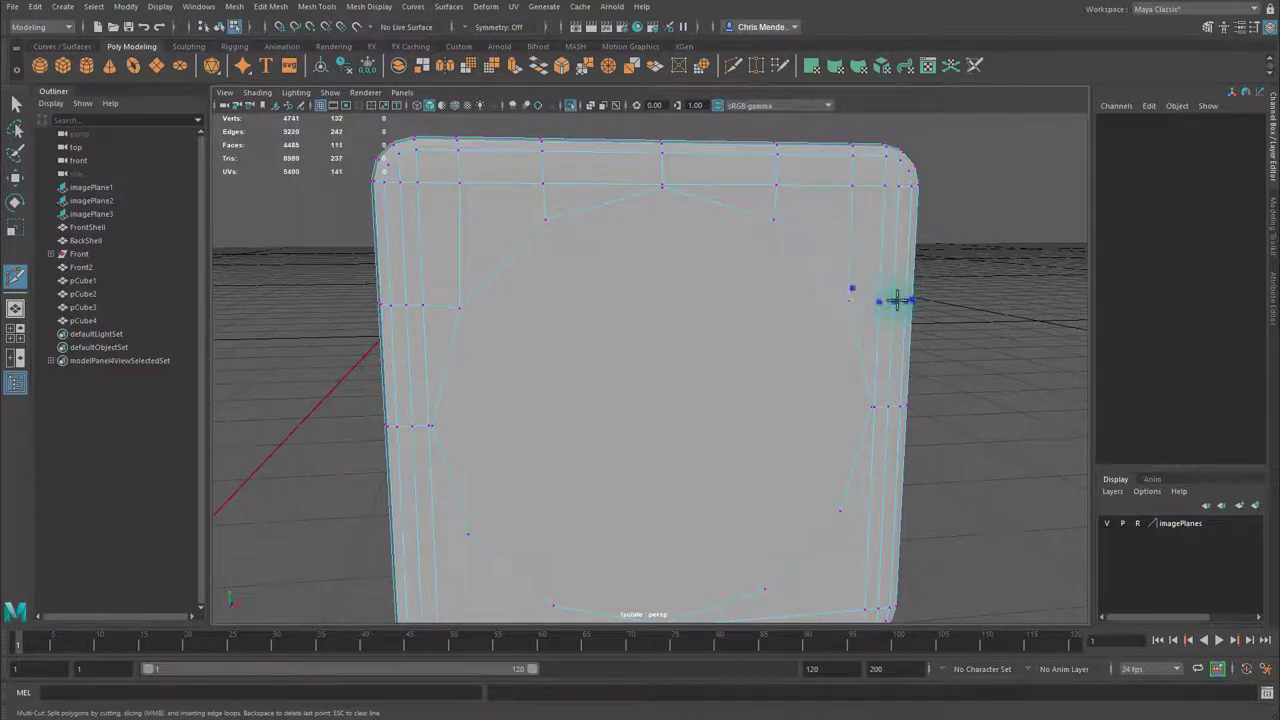
# Connect the circle's lower-left vertices to the plate's bottom and left borders with Multi-Cut edges.
pyautogui.keyDown('alt'); pyautogui.moveTo(857, 395); pyautogui.dragTo(893, 361, button='middle'); pyautogui.keyUp('alt')
pyautogui.keyDown('ctrl'); pyautogui.click(537, 453); pyautogui.keyUp('ctrl')
pyautogui.click(553, 455)
pyautogui.rightClick(553, 455)
pyautogui.click(598, 560)
pyautogui.click(586, 450)
pyautogui.rightClick(586, 450)
# Connect the circle's lower-right vertices to the plate's bottom and right borders with Multi-Cut edges.
pyautogui.keyDown('ctrl'); pyautogui.click(671, 580); pyautogui.keyUp('ctrl')
pyautogui.keyDown('alt'); pyautogui.moveTo(675, 562); pyautogui.dragTo(548, 437, button='middle'); pyautogui.keyUp('alt')
pyautogui.click(549, 462)
pyautogui.rightClick(549, 462)
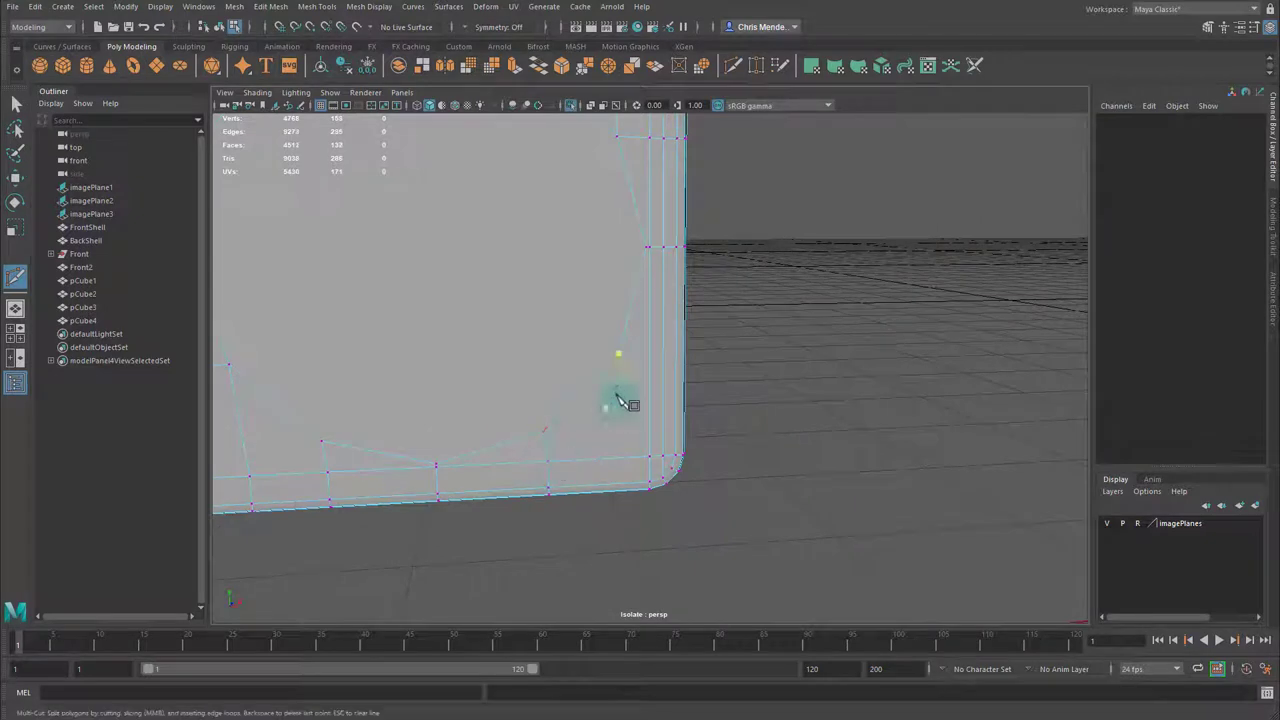
pyautogui.keyDown('ctrl'); pyautogui.click(615, 460); pyautogui.keyUp('ctrl')
pyautogui.click(619, 354)
pyautogui.click(617, 460)
pyautogui.rightClick(617, 460)
# Cut one vertical and one horizontal edge through the circle's centre, joining its opposite midpoint vertices.
pyautogui.keyDown('alt'); pyautogui.moveTo(674, 363); pyautogui.dragTo(631, 294, button='right'); pyautogui.keyUp('alt')
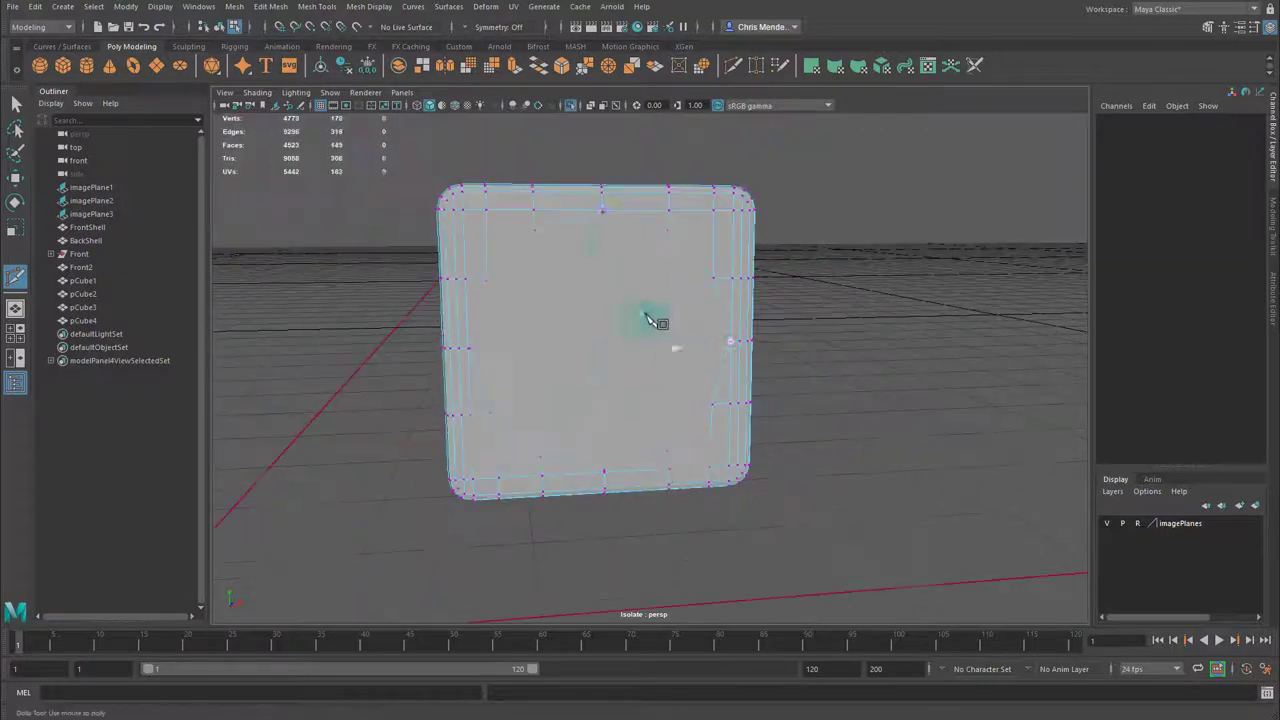
pyautogui.scroll(5, 610, 460)
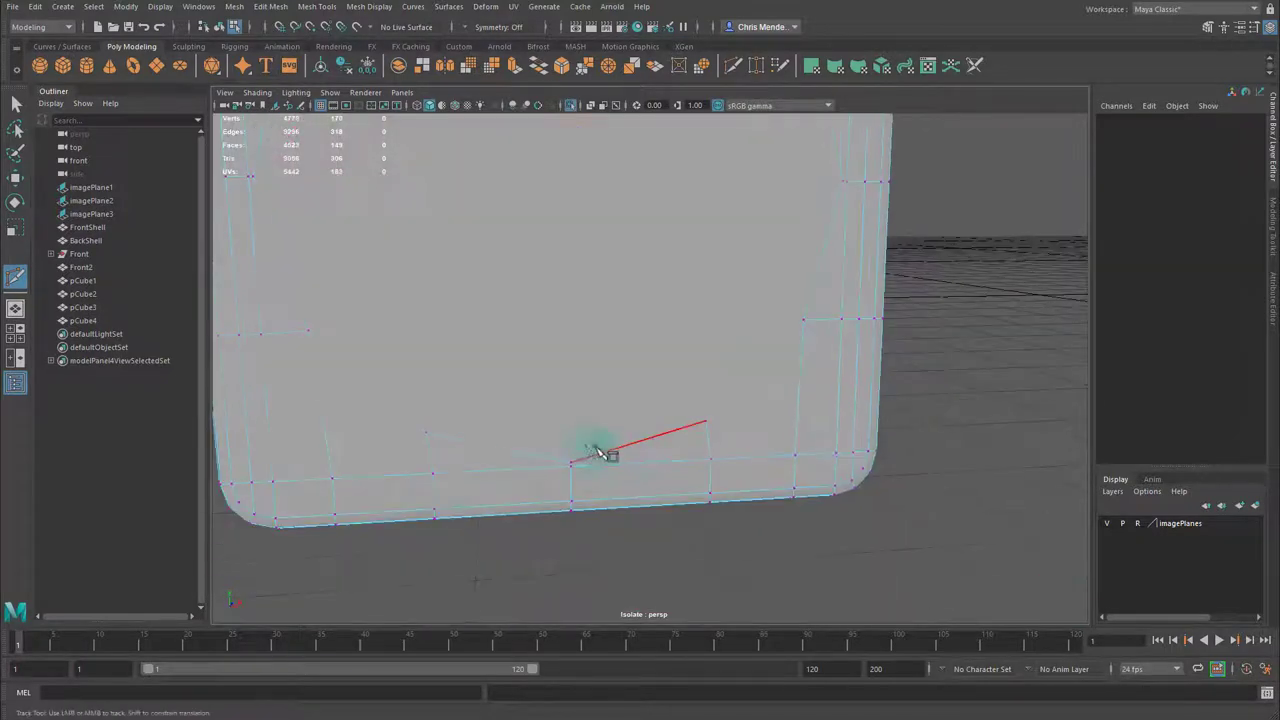
pyautogui.rightClick(573, 464)
pyautogui.keyDown('alt'); pyautogui.moveTo(522, 204); pyautogui.dragTo(600, 393, button='middle'); pyautogui.keyUp('alt')
pyautogui.click(343, 395)
pyautogui.click(920, 375)
pyautogui.rightClick(722, 375)
pyautogui.scroll(-5, 714, 372)
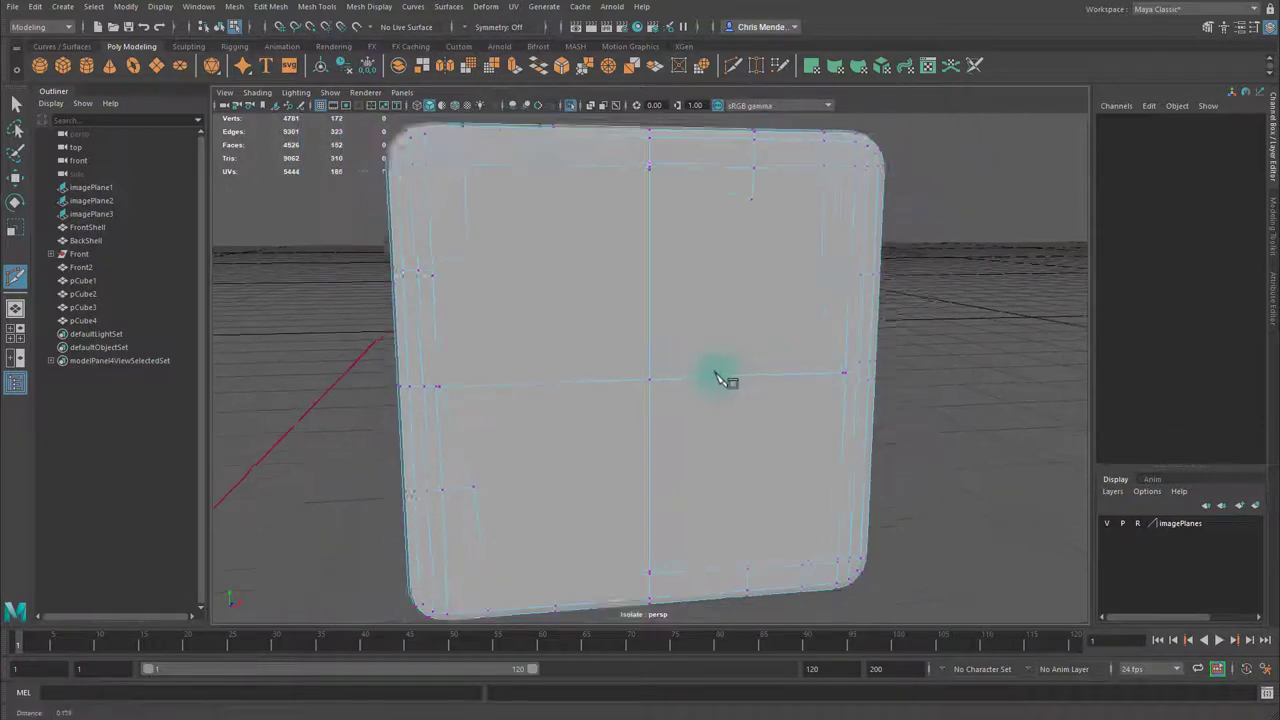
# Cut two more vertical edges across the circle, one on each side of centre, joining its upper and lower vertices.
pyautogui.click(553, 216)
pyautogui.click(561, 535)
pyautogui.rightClick(592, 515)
pyautogui.click(743, 216)
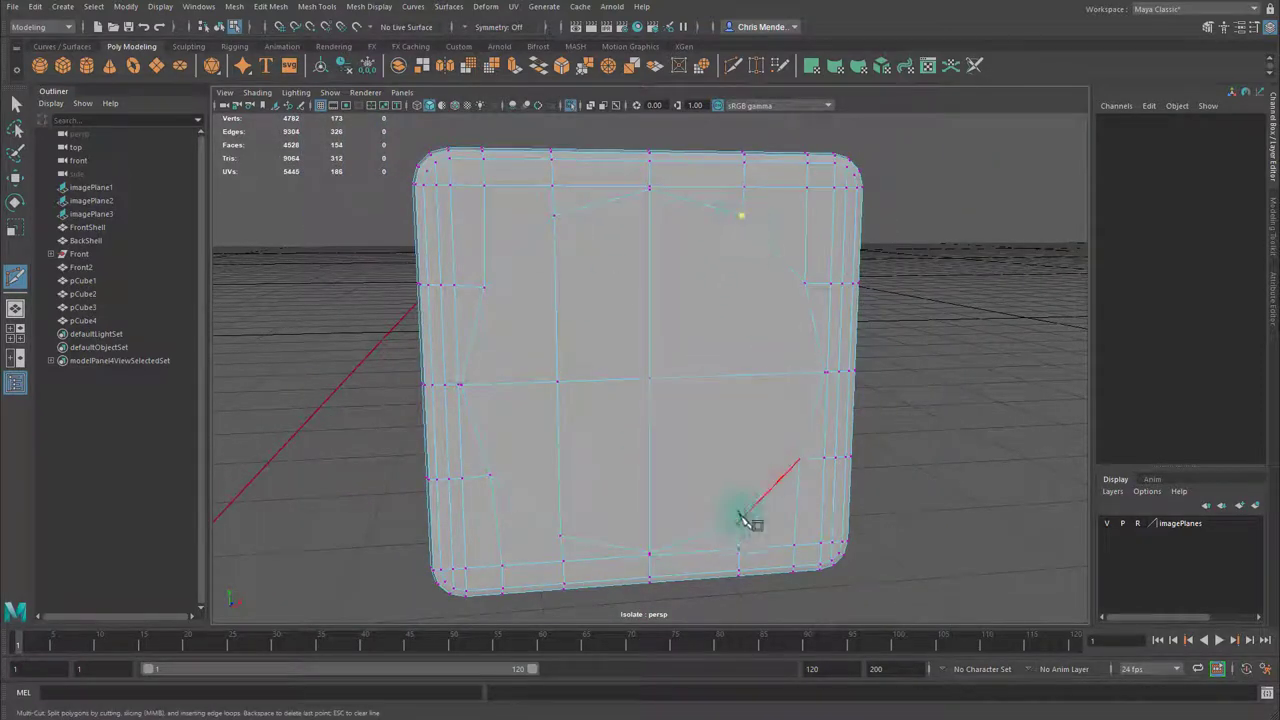
pyautogui.click(738, 523)
pyautogui.rightClick(778, 468)
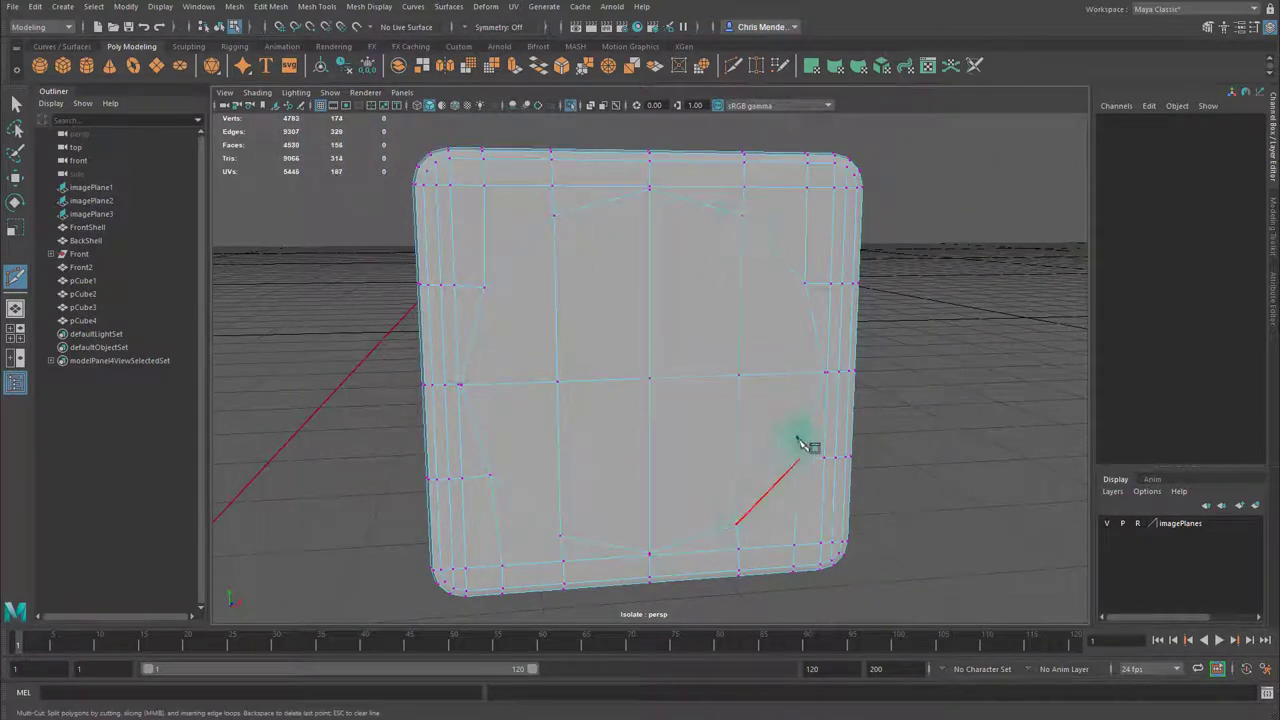
# Move the border vertices at the circle's side, bottom and top midpoints slightly outward to separate them from the circle.
pyautogui.press('w')
pyautogui.click(456, 387)
pyautogui.click(832, 373)
pyautogui.click(670, 553)
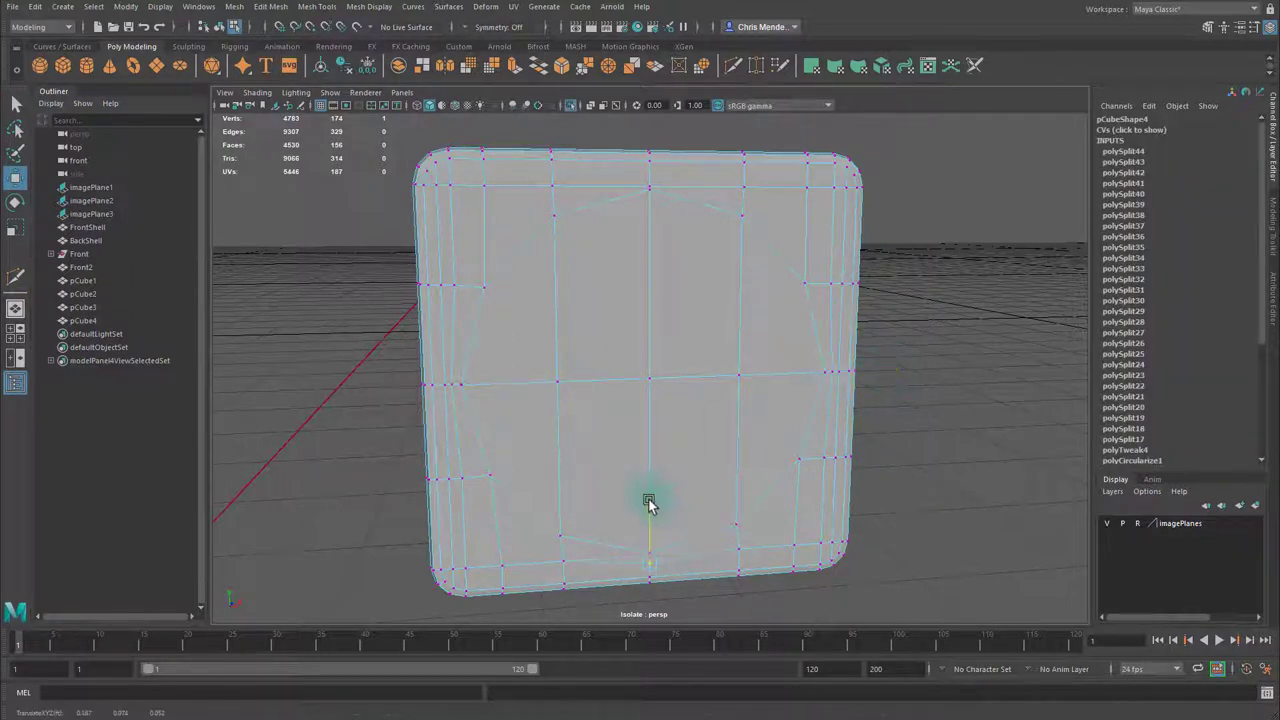
pyautogui.click(666, 183)
pyautogui.moveTo(654, 124); pyautogui.dragTo(654, 115)
# Straighten the vertex column in the plate's top border above the circle's outer left vertex.
pyautogui.moveTo(471, 137); pyautogui.dragTo(499, 211)
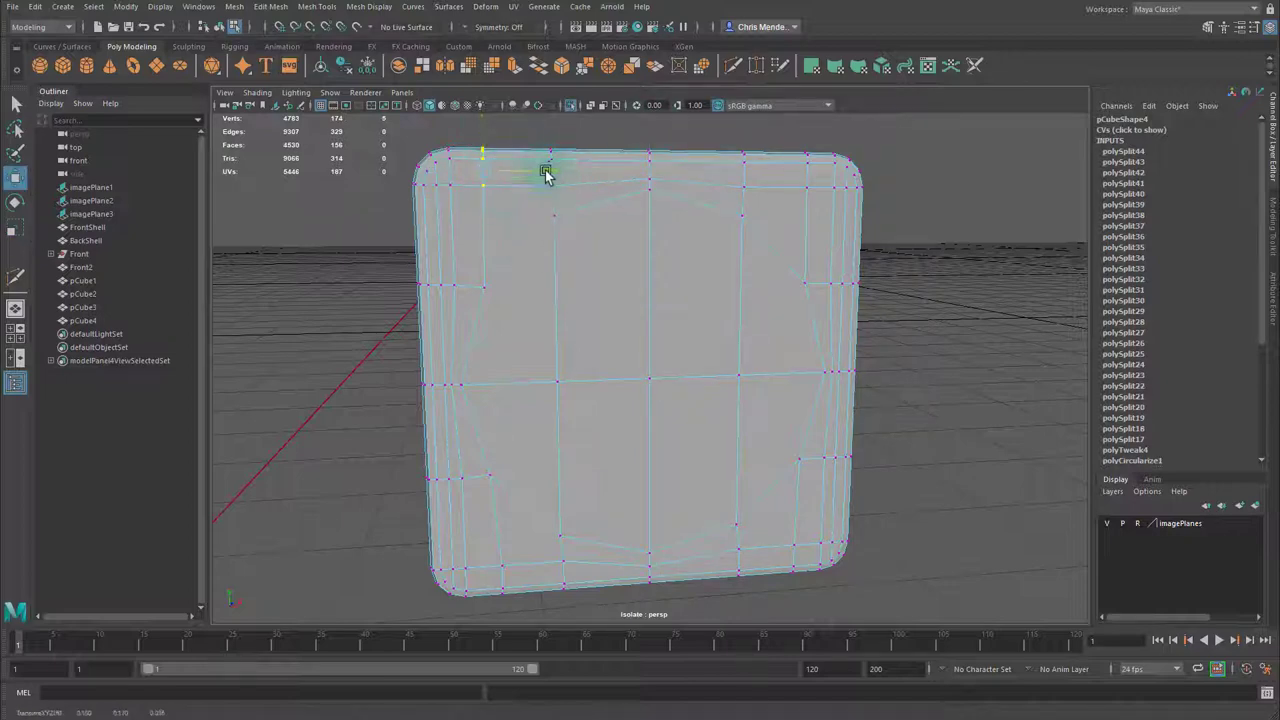
pyautogui.scroll(-5, 645, 326)
pyautogui.scroll(5, 640, 322)
pyautogui.keyDown('alt'); pyautogui.moveTo(570, 152); pyautogui.dragTo(583, 226, button='middle'); pyautogui.keyUp('alt')
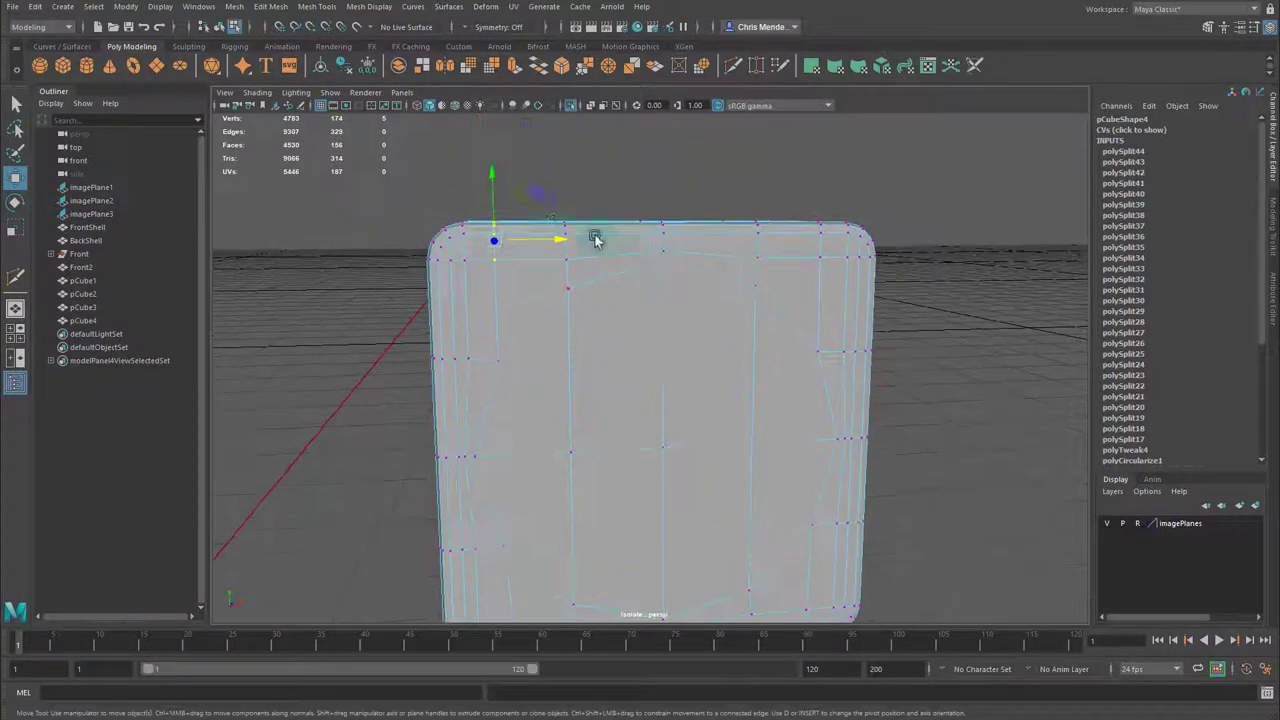
pyautogui.moveTo(541, 194)
pyautogui.mouseDown()
pyautogui.moveTo(581, 250)
pyautogui.moveTo(546, 184)
pyautogui.mouseUp()
pyautogui.hotkey('ctrl', 'z')
pyautogui.press('r')
pyautogui.press('w')
# Straighten the remaining vertex columns in the plate's top border above the circle.
pyautogui.moveTo(599, 262)
pyautogui.keyDown('alt'); pyautogui.mouseDown()
pyautogui.moveTo(597, 286)
pyautogui.moveTo(611, 252)
pyautogui.mouseUp(); pyautogui.keyUp('alt')
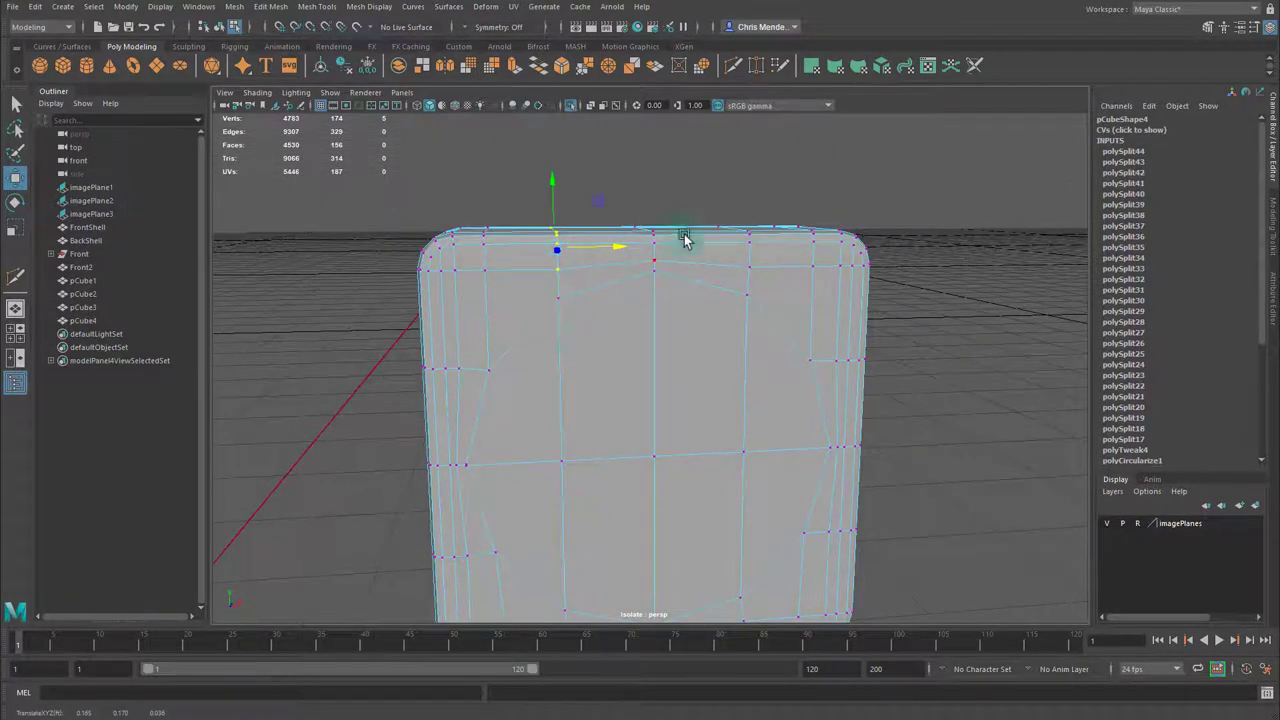
pyautogui.keyDown('alt'); pyautogui.moveTo(773, 265); pyautogui.dragTo(760, 271); pyautogui.keyUp('alt')
pyautogui.moveTo(659, 212); pyautogui.dragTo(713, 281)
pyautogui.press('r')
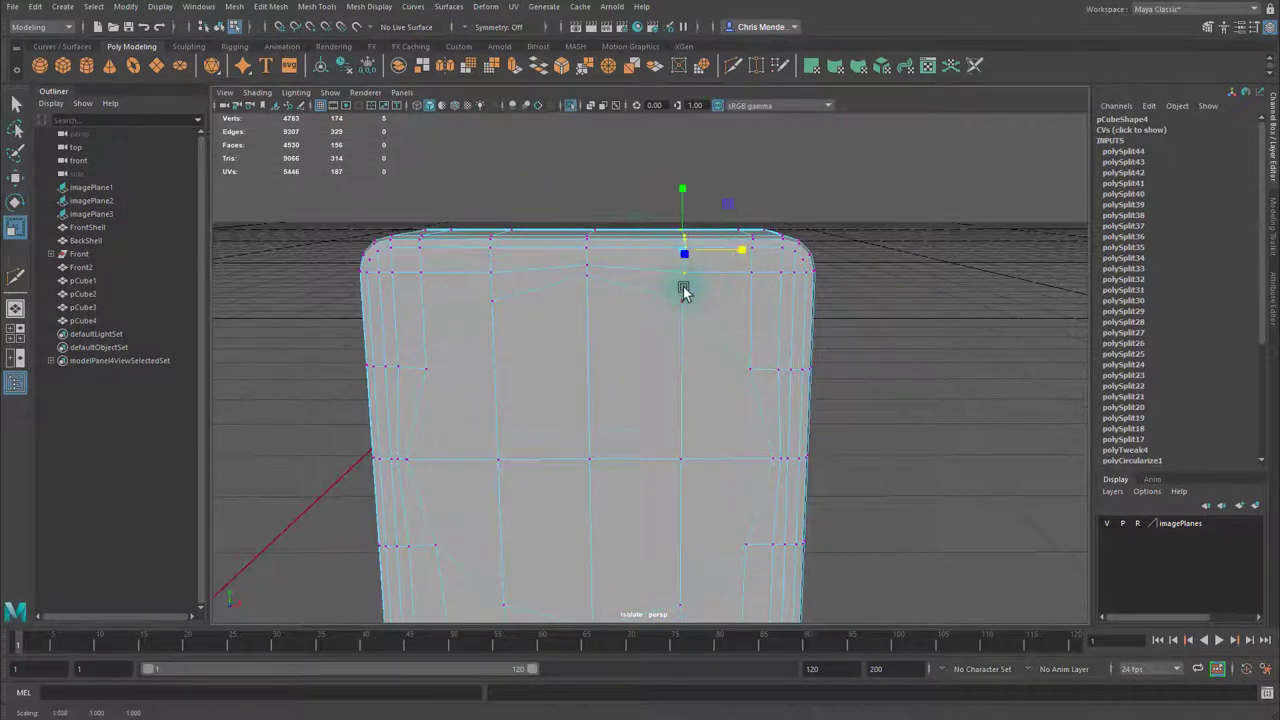
pyautogui.press('w')
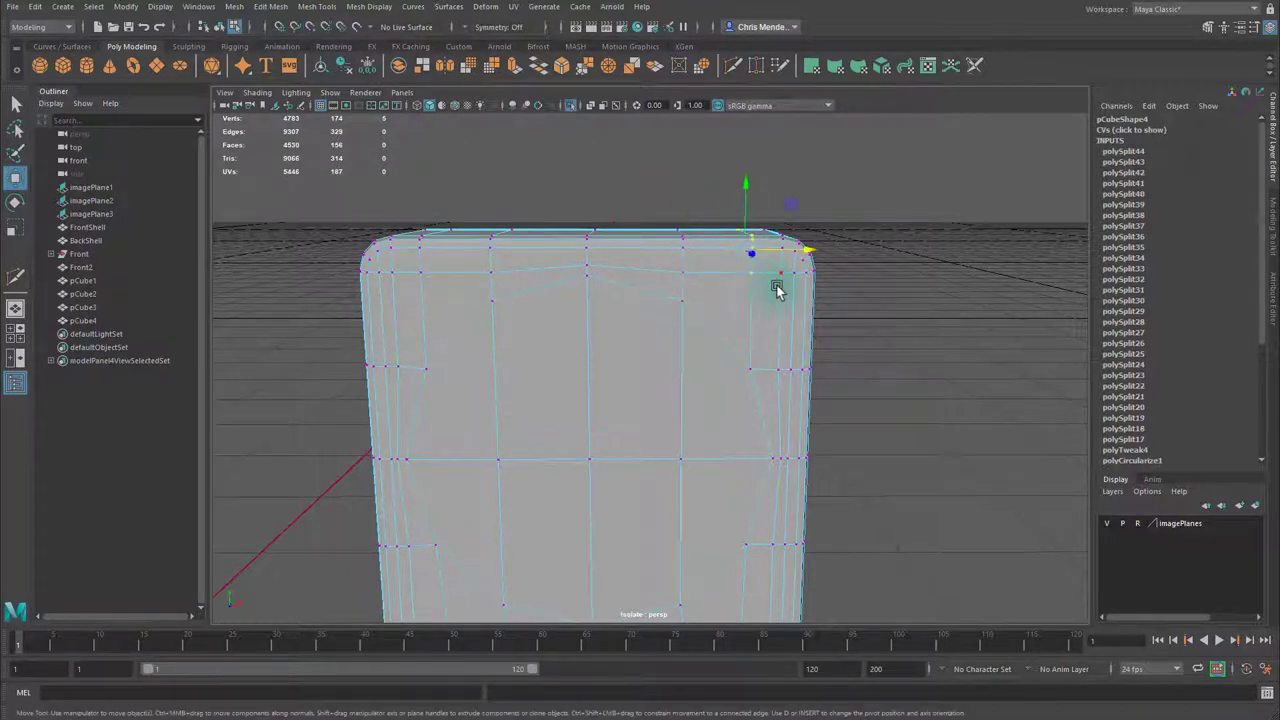
# Level the vertex rows in the plate's right-hand border beside the circle.
pyautogui.press('space')
pyautogui.press('space')
pyautogui.keyDown('alt'); pyautogui.moveTo(867, 350); pyautogui.dragTo(847, 343); pyautogui.keyUp('alt')
pyautogui.moveTo(814, 379); pyautogui.dragTo(784, 424)
pyautogui.moveTo(791, 488); pyautogui.dragTo(697, 439)
pyautogui.press('r')
pyautogui.moveTo(728, 397); pyautogui.dragTo(746, 541)
pyautogui.press('w')
# Straighten the vertex columns in the right half of the plate's bottom border.
pyautogui.keyDown('alt'); pyautogui.moveTo(649, 566); pyautogui.dragTo(807, 483, button='middle'); pyautogui.keyUp('alt')
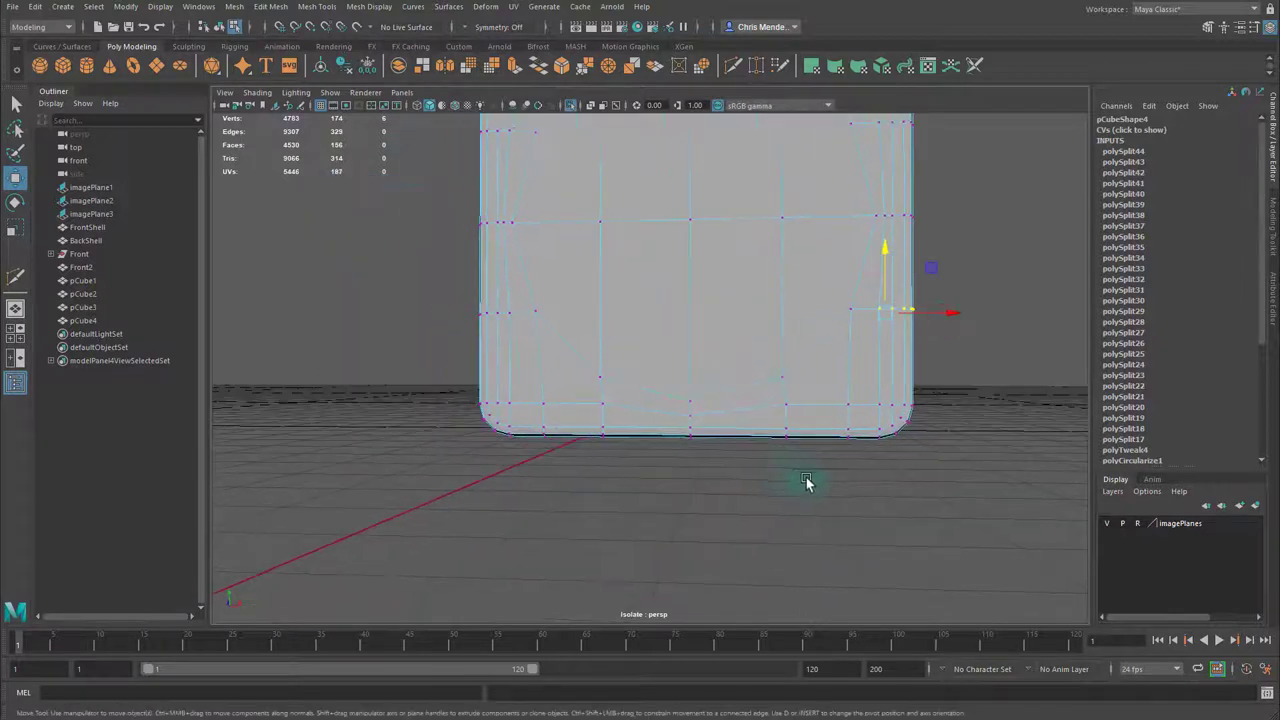
pyautogui.moveTo(807, 482); pyautogui.dragTo(768, 395)
pyautogui.press('r')
pyautogui.moveTo(846, 418); pyautogui.dragTo(689, 434)
pyautogui.press('w')
pyautogui.press('v')
pyautogui.moveTo(834, 413); pyautogui.dragTo(736, 374)
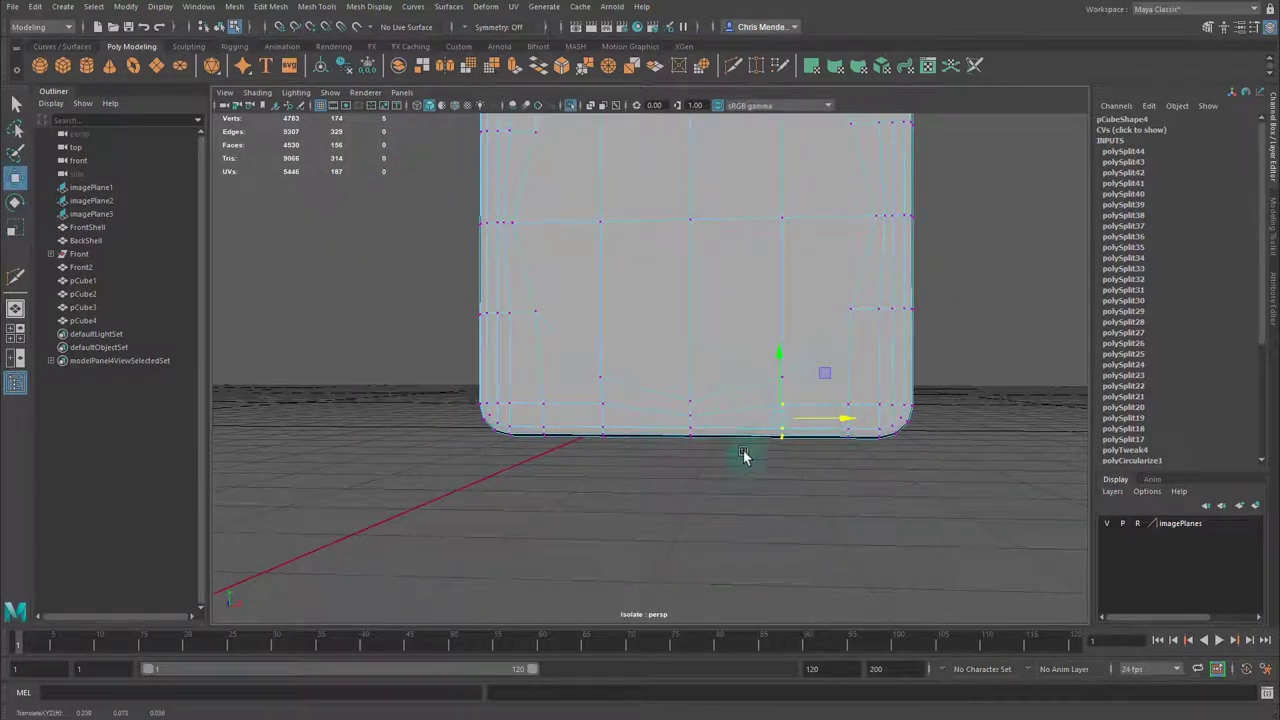
# Straighten the vertex columns in the left half of the plate's bottom border.
pyautogui.click(617, 449)
pyautogui.click(603, 434)
pyautogui.press('r')
pyautogui.press('w')
pyautogui.press('v')
pyautogui.moveTo(654, 415); pyautogui.dragTo(582, 364)
pyautogui.moveTo(571, 451); pyautogui.dragTo(530, 393)
pyautogui.press('r')
pyautogui.moveTo(600, 417); pyautogui.dragTo(442, 424)
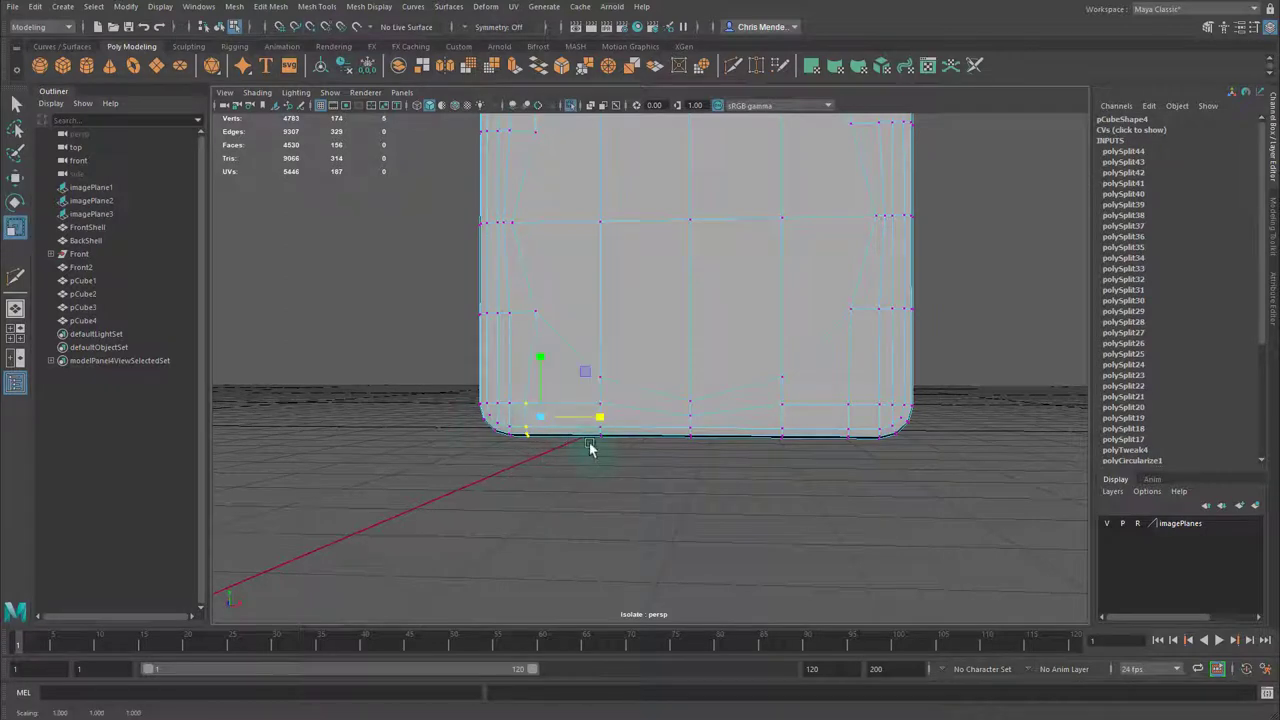
pyautogui.keyDown('alt'); pyautogui.moveTo(591, 450); pyautogui.dragTo(608, 457); pyautogui.keyUp('alt')
pyautogui.press('w')
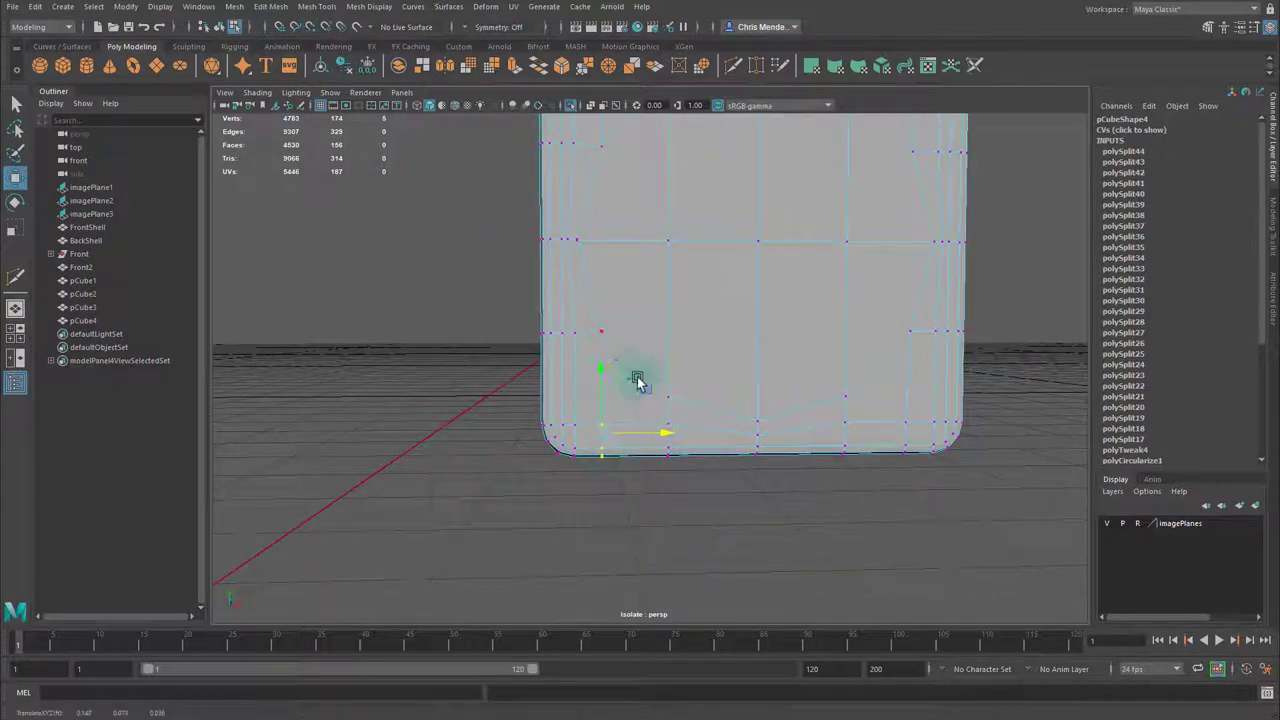
# Level the vertex rows in the plate's left-hand border beside the circle.
pyautogui.keyDown('alt'); pyautogui.moveTo(648, 407); pyautogui.dragTo(689, 406); pyautogui.keyUp('alt')
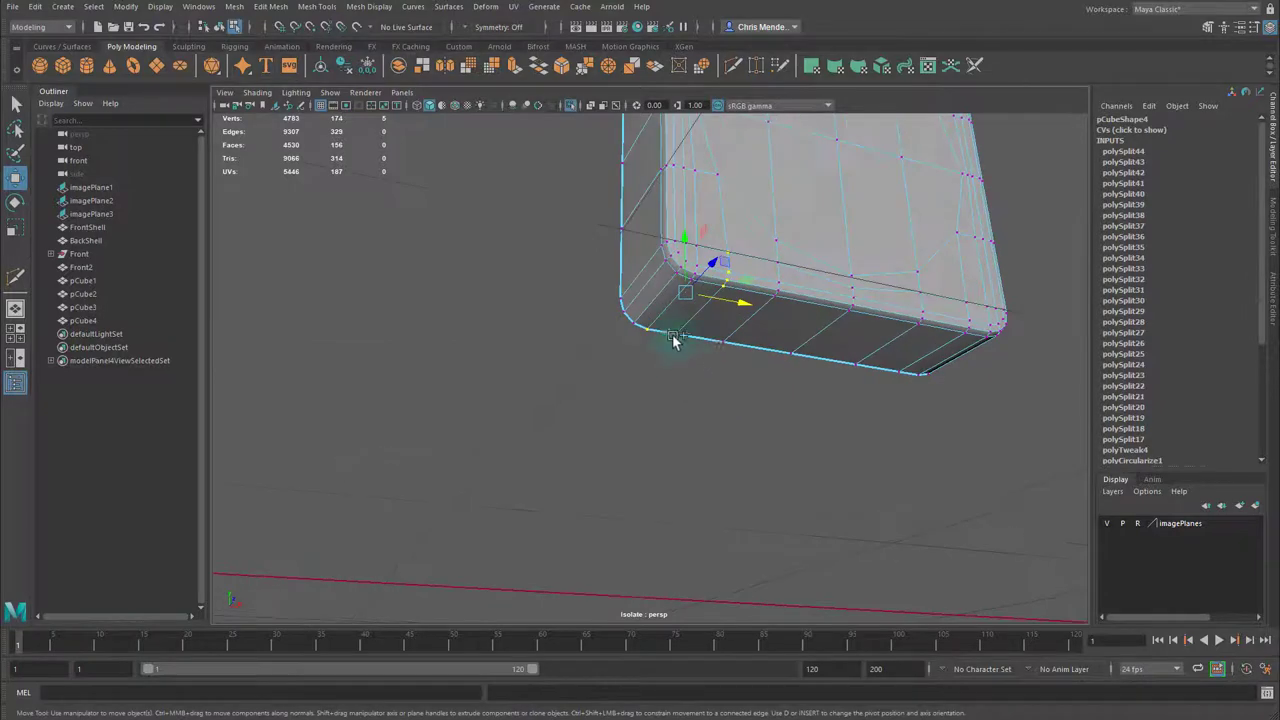
pyautogui.keyDown('alt'); pyautogui.moveTo(645, 335); pyautogui.dragTo(686, 368); pyautogui.keyUp('alt')
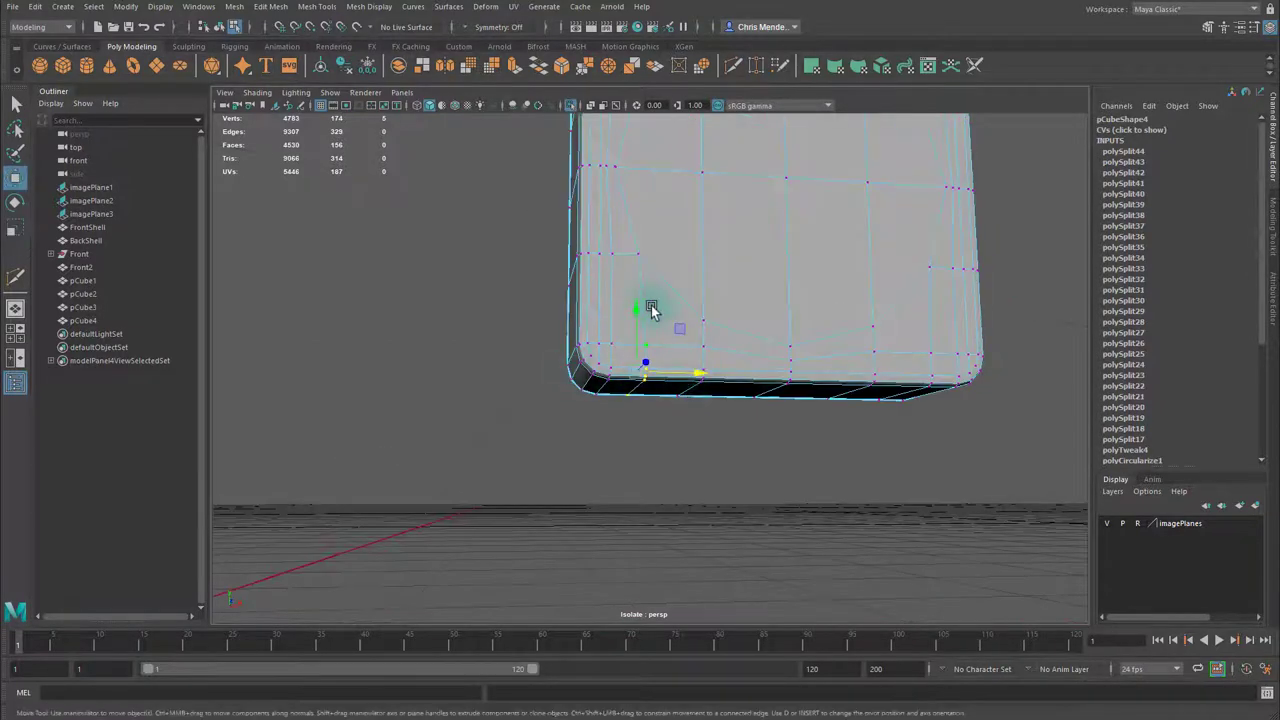
pyautogui.keyDown('alt'); pyautogui.moveTo(673, 303); pyautogui.dragTo(527, 428); pyautogui.keyUp('alt')
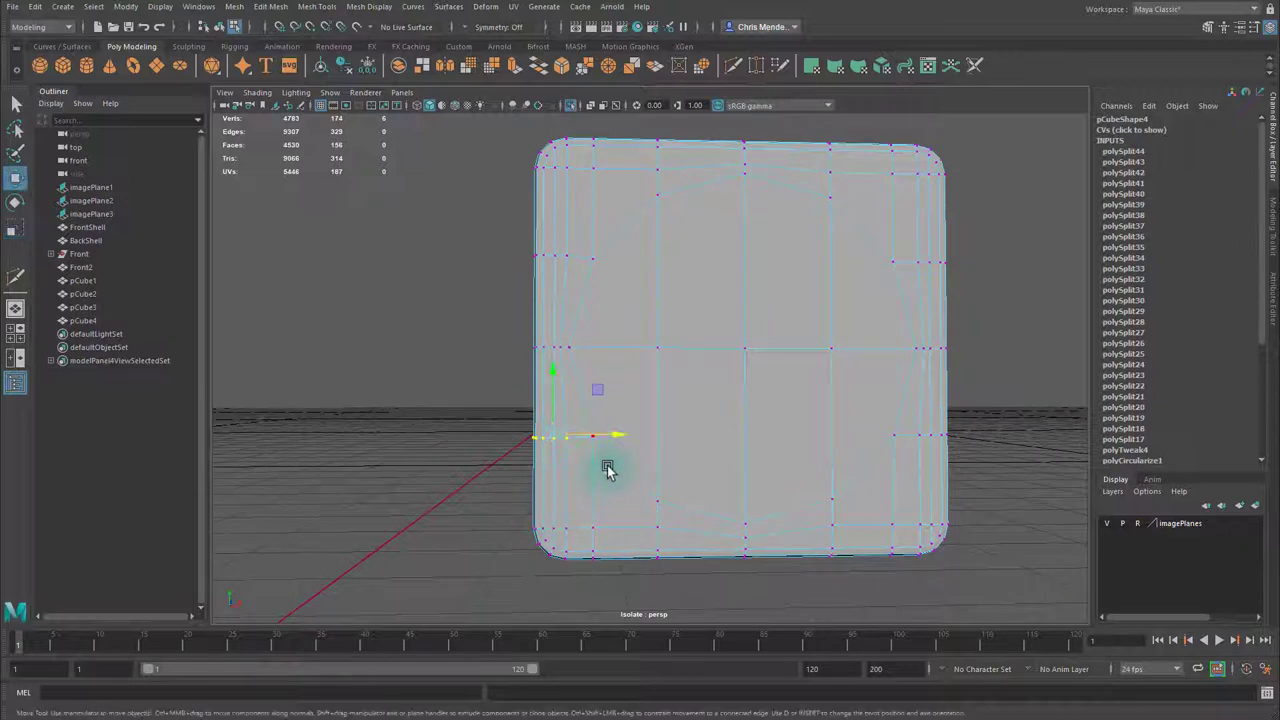
pyautogui.moveTo(553, 366); pyautogui.dragTo(580, 437)
pyautogui.moveTo(523, 240); pyautogui.dragTo(576, 271)
pyautogui.press('r')
pyautogui.press('w')
pyautogui.click(558, 350)
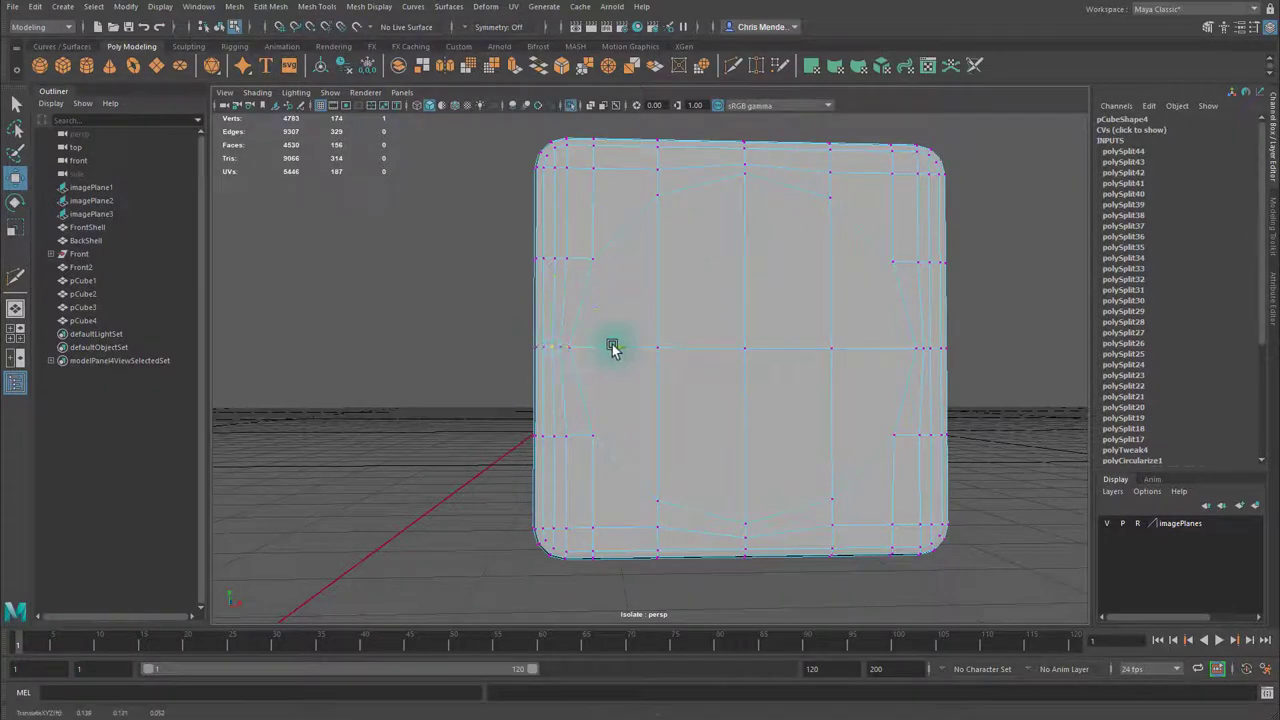
# Extrude the eight faces inside the circle and push them back into the plate to form a round recess.
pyautogui.keyDown('alt'); pyautogui.moveTo(897, 386); pyautogui.dragTo(840, 411, button='middle'); pyautogui.keyUp('alt')
pyautogui.moveTo(719, 327); pyautogui.dragTo(719, 375, button='right')
pyautogui.click(592, 320)
pyautogui.keyDown('shift'); pyautogui.click(662, 327); pyautogui.keyUp('shift')
pyautogui.keyDown('shift'); pyautogui.click(718, 333); pyautogui.keyUp('shift')
pyautogui.keyDown('shift'); pyautogui.click(797, 340); pyautogui.keyUp('shift')
pyautogui.keyDown('shift'); pyautogui.click(799, 422); pyautogui.keyUp('shift')
pyautogui.keyDown('shift'); pyautogui.click(711, 441); pyautogui.keyUp('shift')
pyautogui.keyDown('shift'); pyautogui.click(650, 438); pyautogui.keyUp('shift')
pyautogui.keyDown('shift'); pyautogui.click(596, 437); pyautogui.keyUp('shift')
pyautogui.hotkey('ctrl', 'e')
pyautogui.press('w')
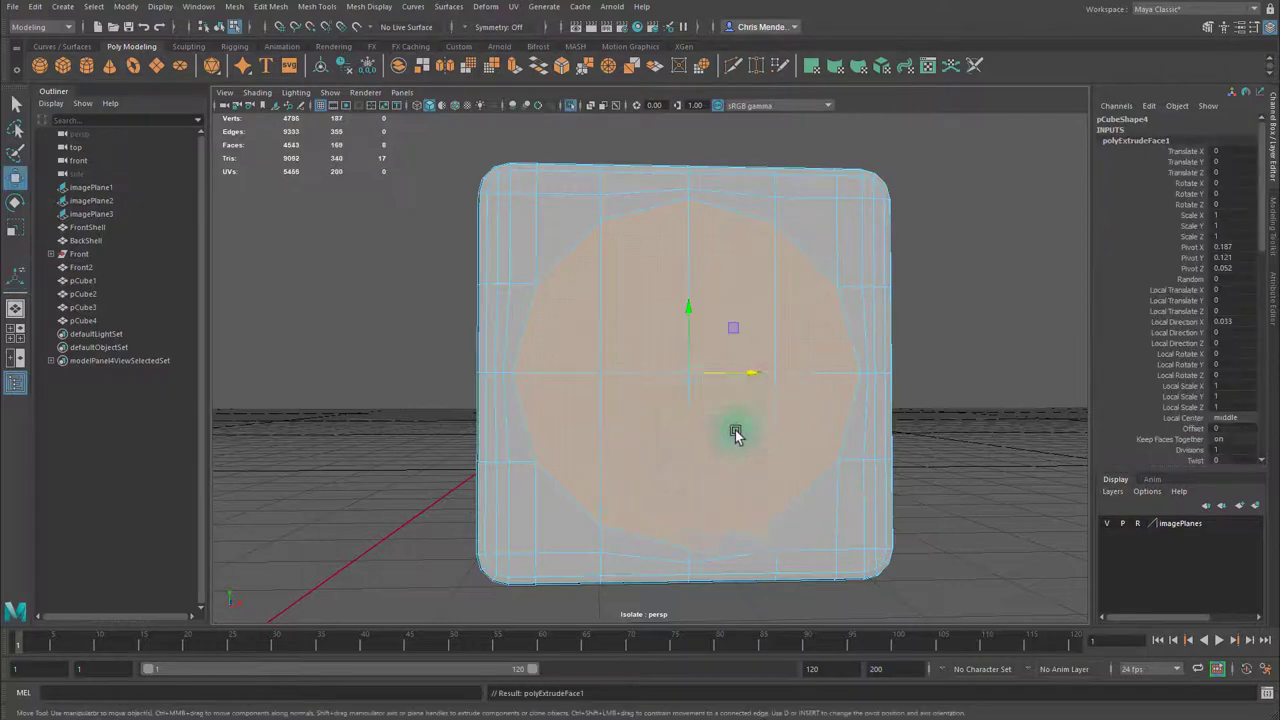
pyautogui.keyDown('alt'); pyautogui.moveTo(736, 434); pyautogui.dragTo(876, 420); pyautogui.keyUp('alt')
pyautogui.keyDown('alt'); pyautogui.moveTo(896, 438); pyautogui.dragTo(709, 443); pyautogui.keyUp('alt')
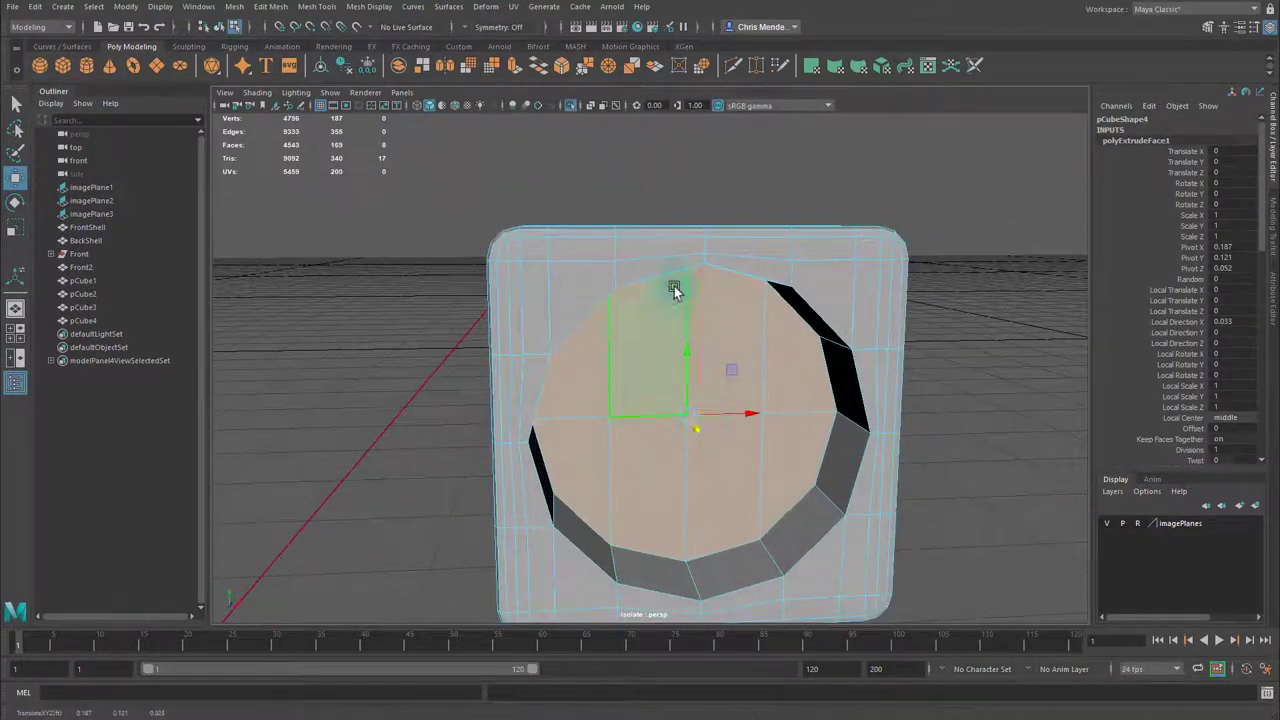
# Extract the recessed circular faces into a separate object and delete it, leaving the plate with an open hole.
pyautogui.keyDown('alt'); pyautogui.moveTo(834, 349); pyautogui.dragTo(652, 366); pyautogui.keyUp('alt')
pyautogui.scroll(-5, 706, 382)
pyautogui.click(268, 6)
pyautogui.click(310, 362)
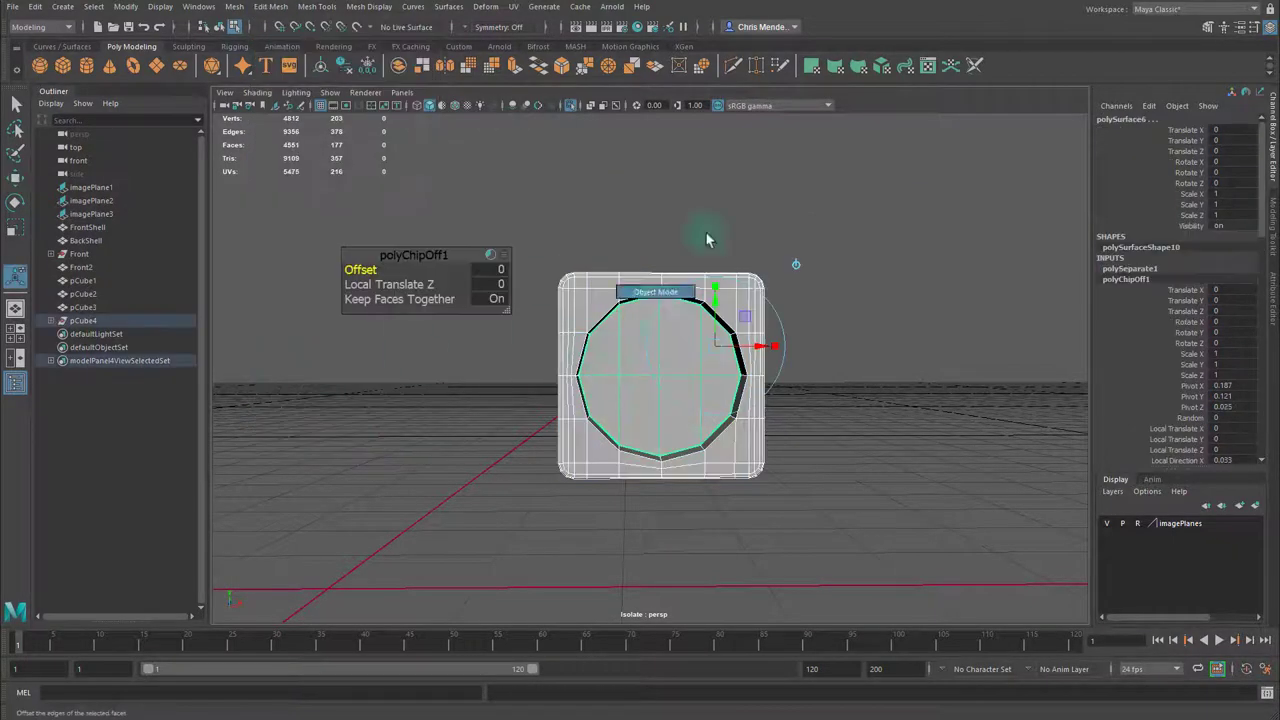
pyautogui.keyDown('alt'); pyautogui.moveTo(682, 331); pyautogui.dragTo(591, 370); pyautogui.keyUp('alt')
pyautogui.keyDown('alt'); pyautogui.moveTo(660, 350); pyautogui.dragTo(640, 366); pyautogui.keyUp('alt')
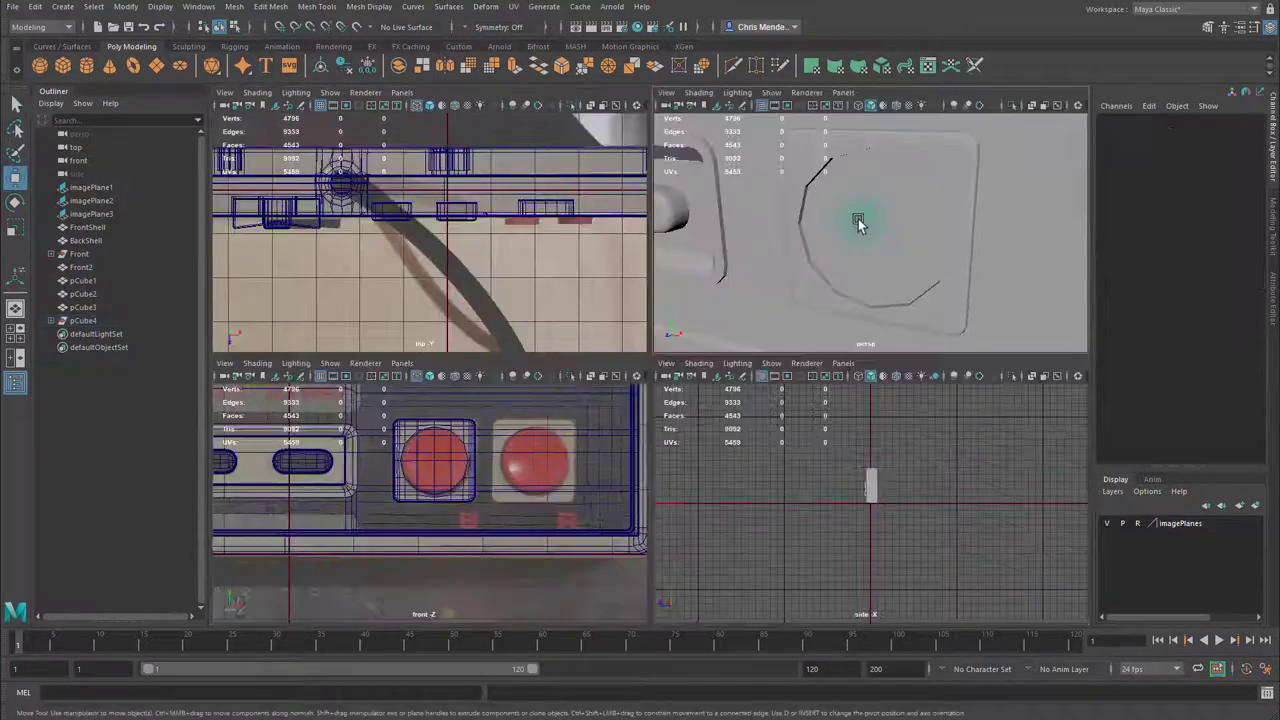
pyautogui.click(858, 222)
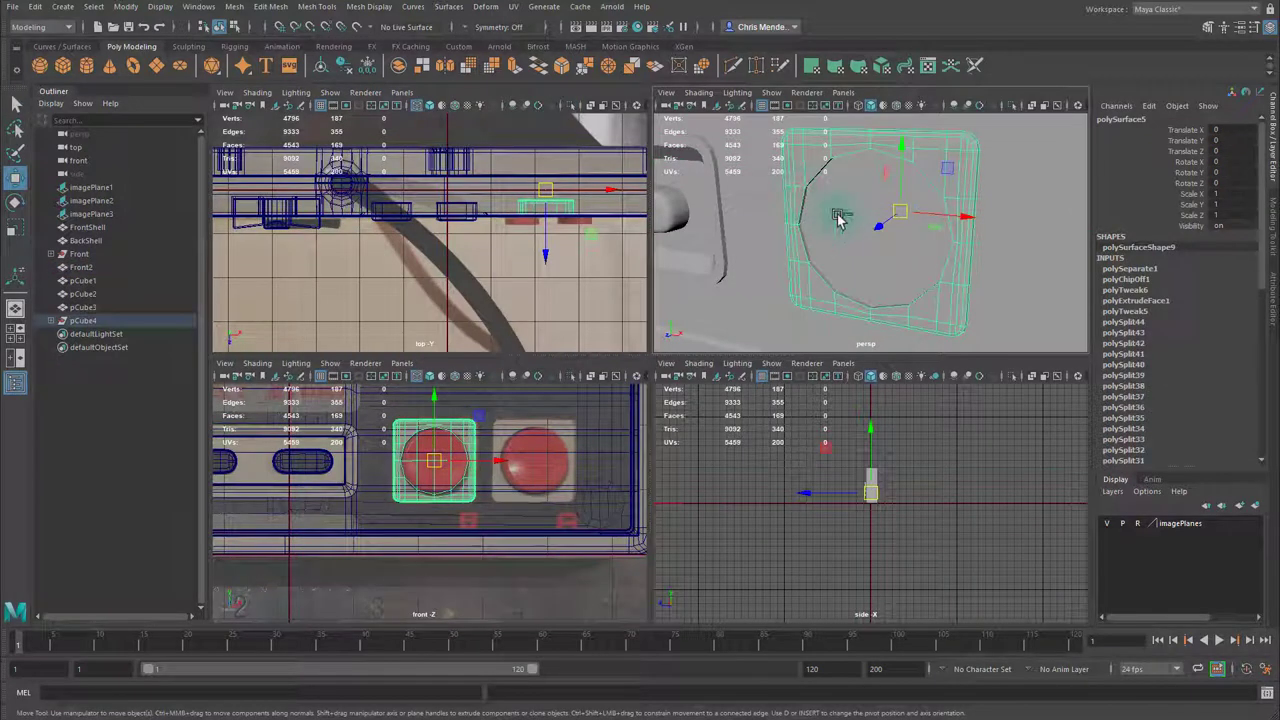
pyautogui.hotkey('ctrl', '1')
pyautogui.hotkey('ctrl', '1')
pyautogui.click(818, 244)
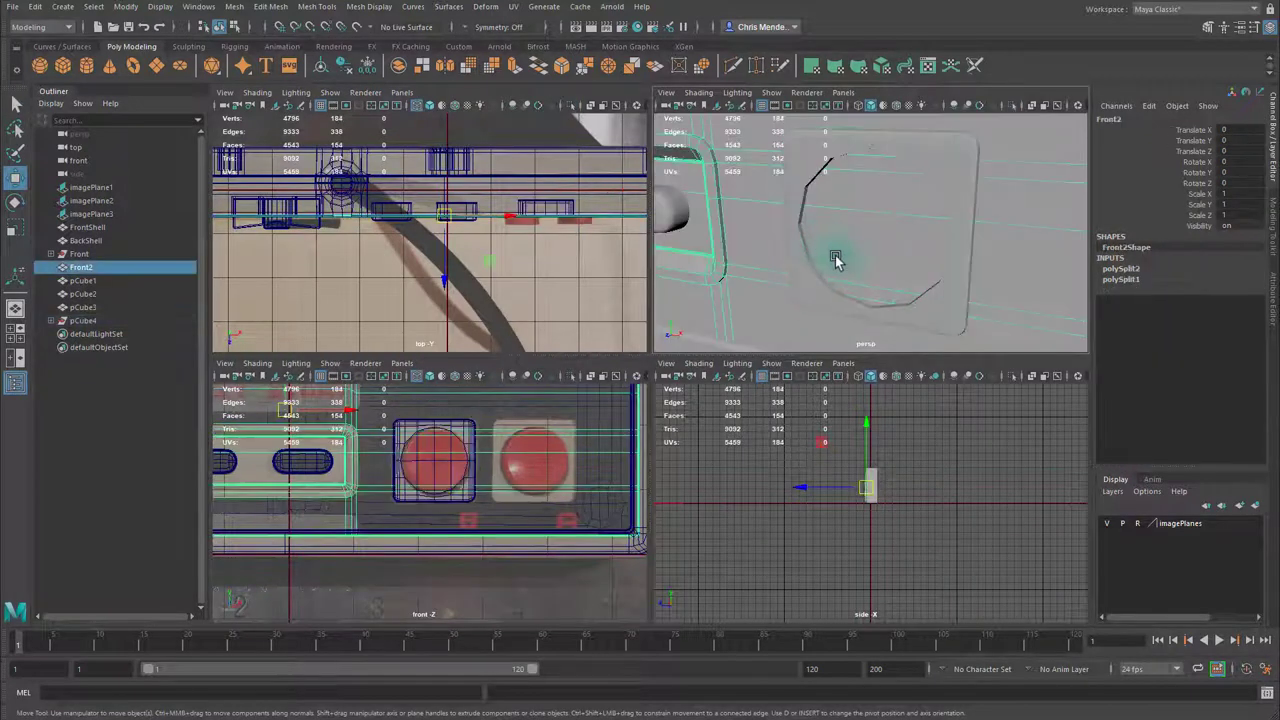
pyautogui.keyDown('alt'); pyautogui.moveTo(825, 265); pyautogui.dragTo(863, 257); pyautogui.keyUp('alt')
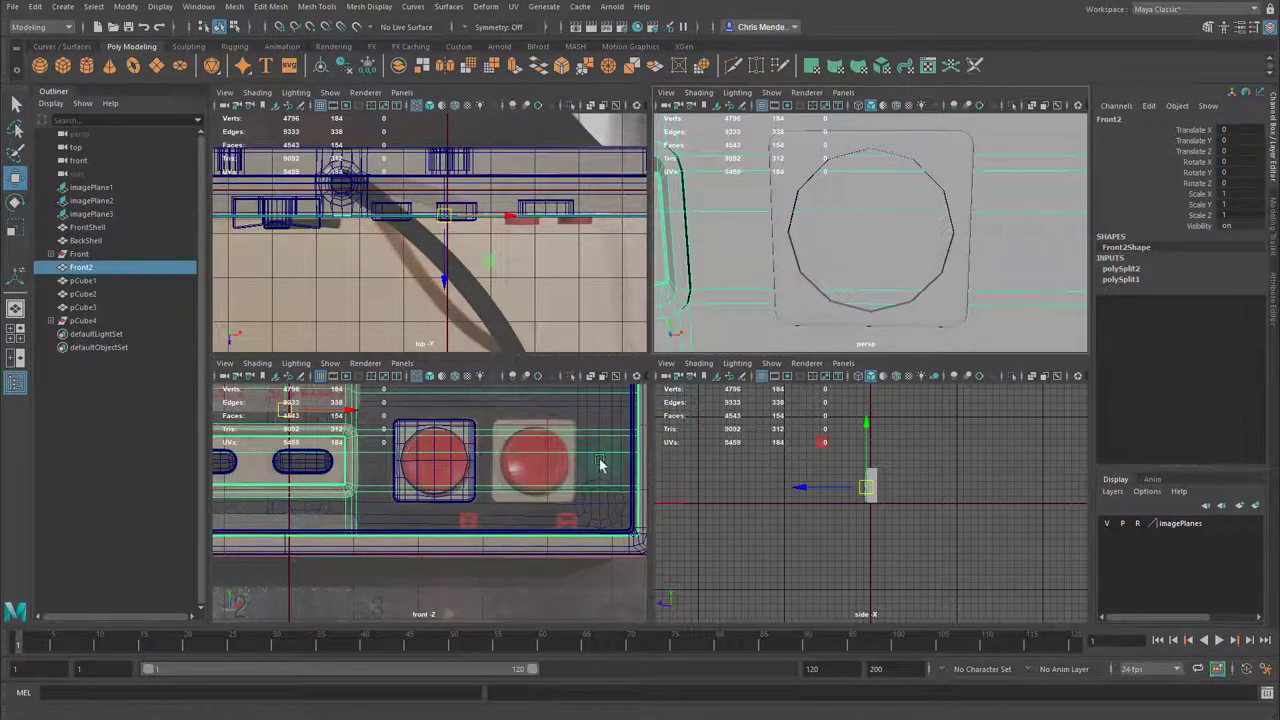
# Duplicate the B button plate and move the copy along X to 1.236, over the A button in the reference.
pyautogui.click(777, 178)
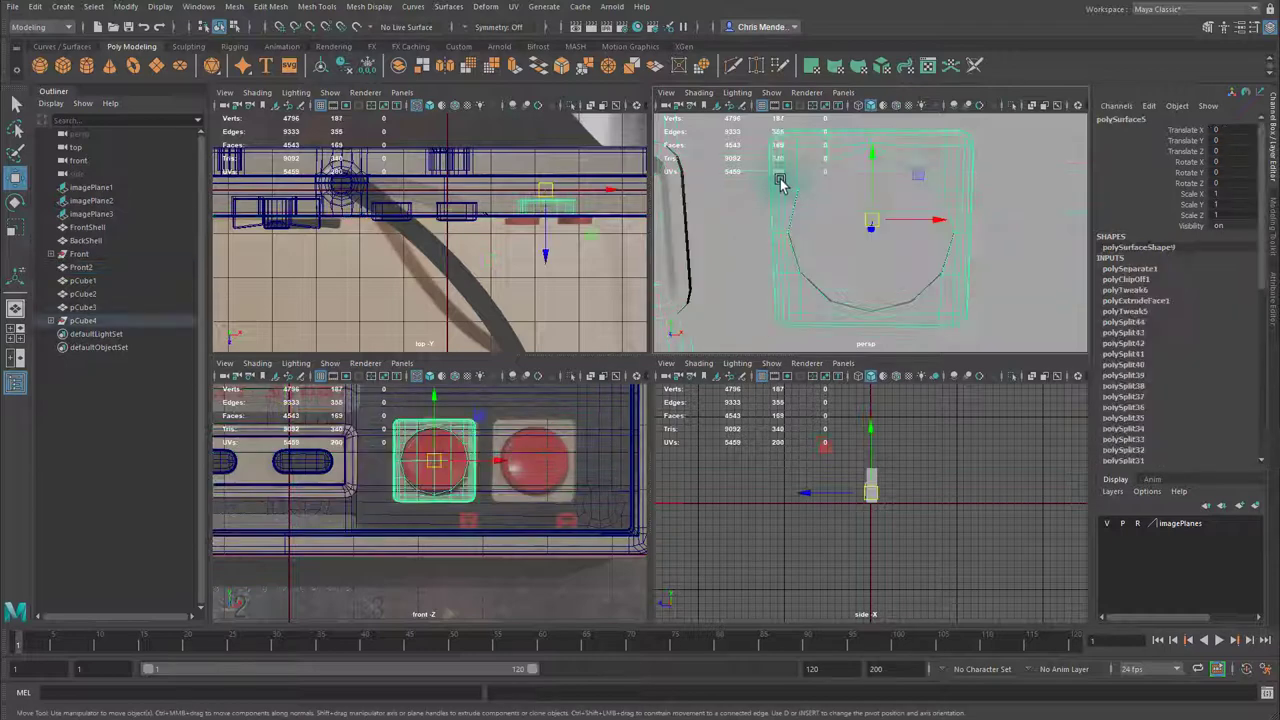
pyautogui.hotkey('ctrl', 'd')
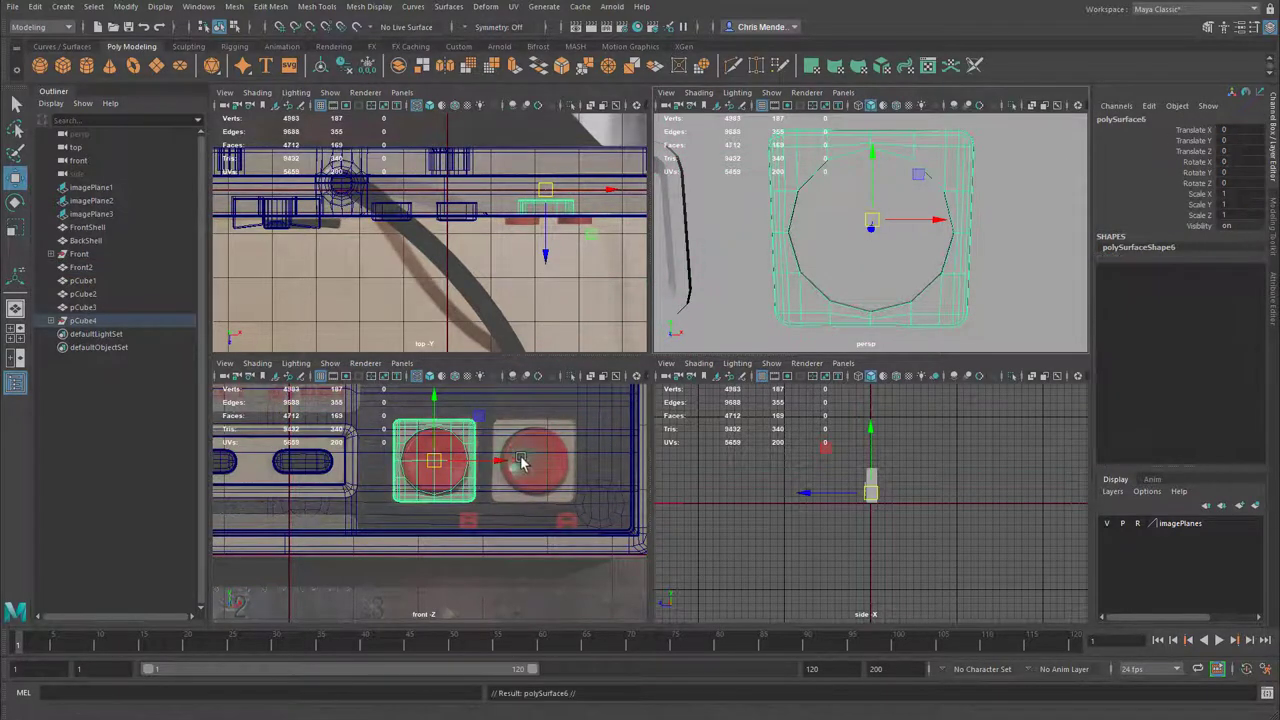
pyautogui.moveTo(514, 459); pyautogui.dragTo(602, 466)
pyautogui.press('space')
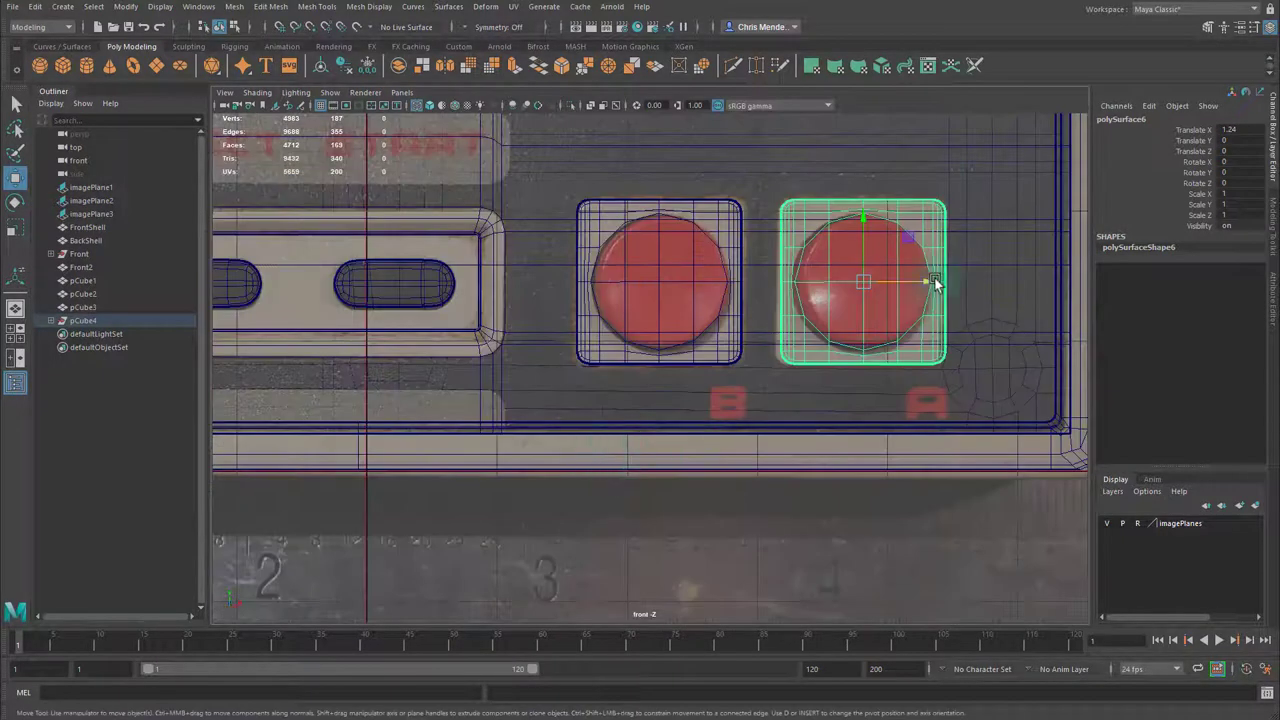
pyautogui.moveTo(934, 287); pyautogui.dragTo(932, 285)
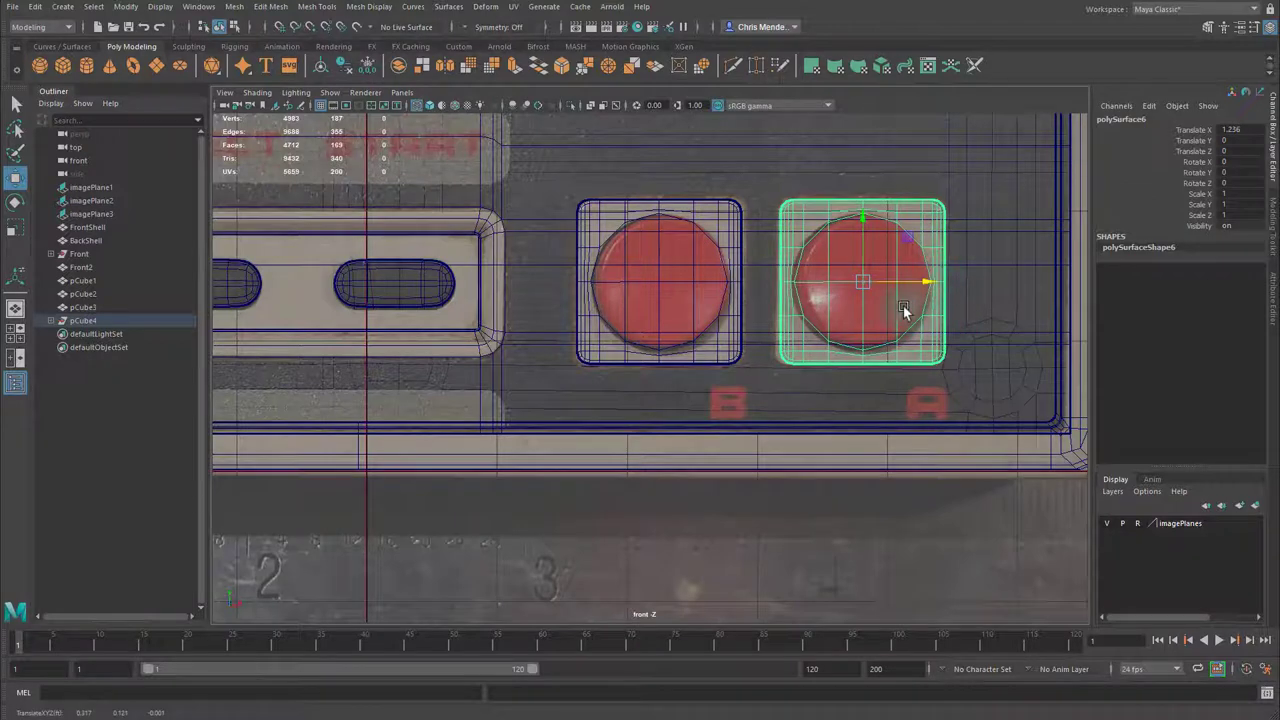
# Insert two vertical edge loops in the Front2 panel with Multi-Cut, just inside the left and right edges of the B plate.
pyautogui.press('space')
pyautogui.press('space')
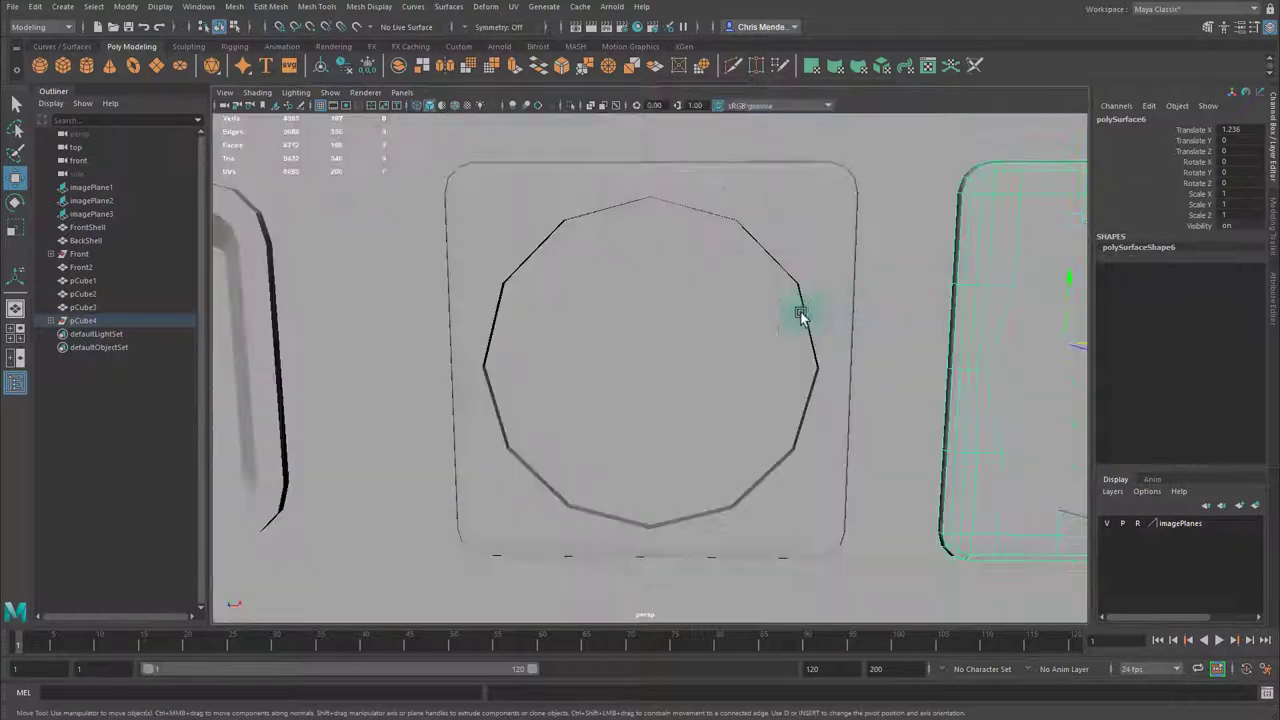
pyautogui.scroll(-5, 797, 311)
pyautogui.click(739, 230)
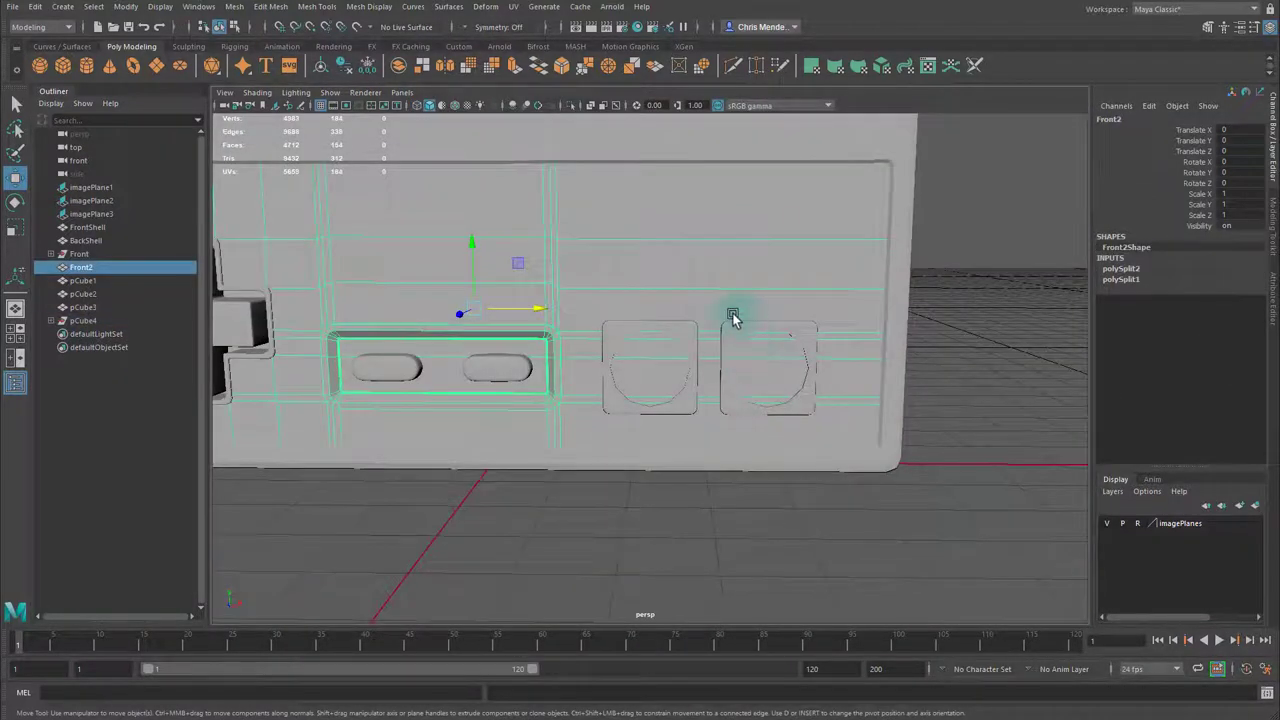
pyautogui.press('space')
pyautogui.press('space')
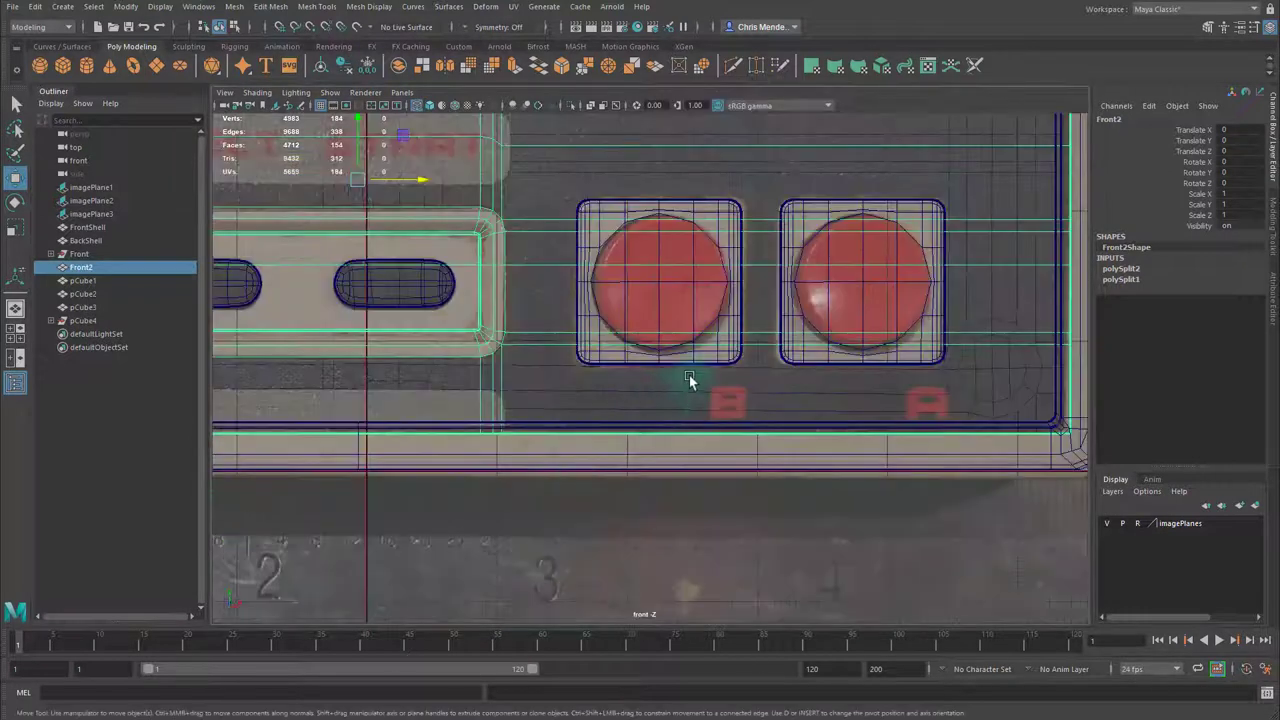
pyautogui.hotkey('ctrl', 'shift', 'x')
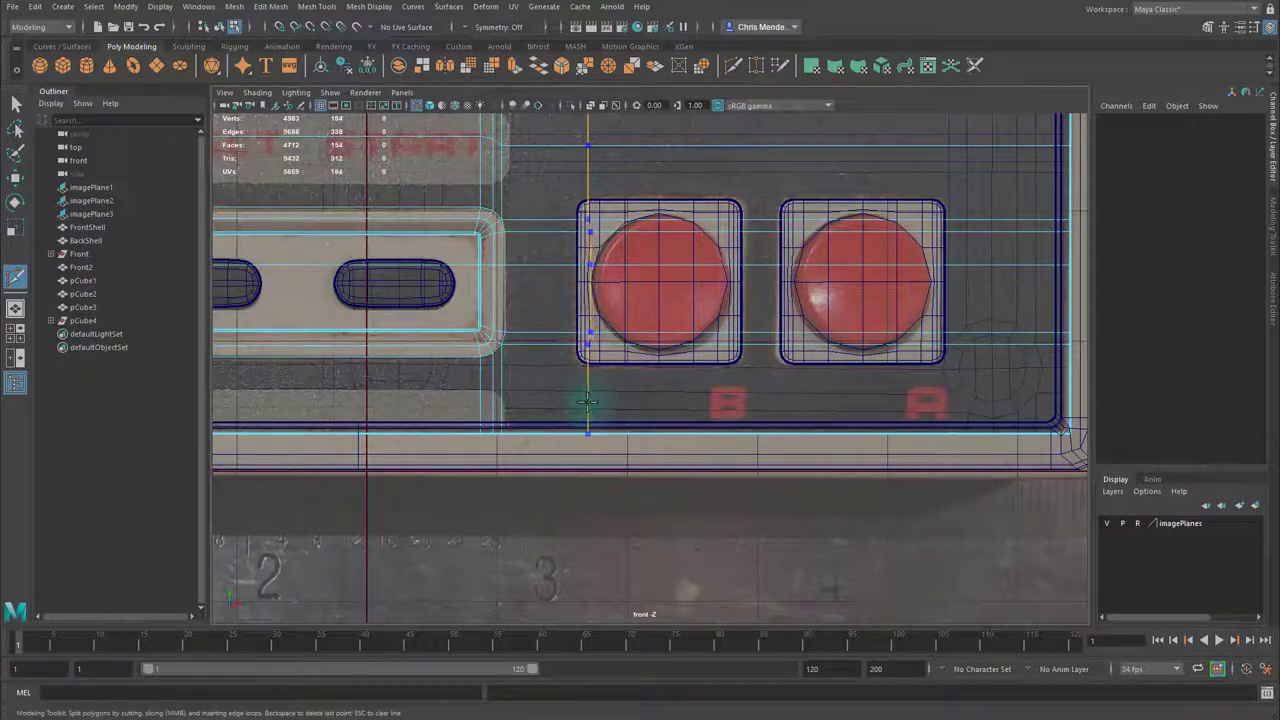
pyautogui.keyDown('ctrl'); pyautogui.click(588, 402); pyautogui.keyUp('ctrl')
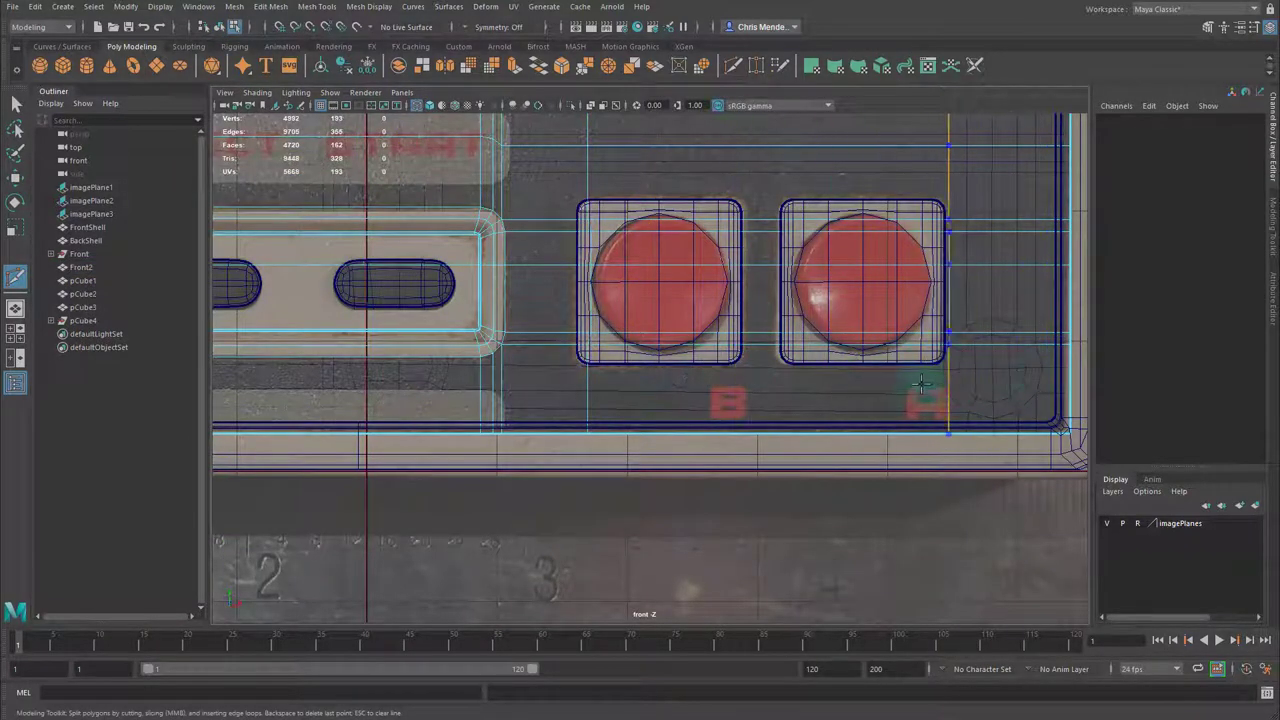
pyautogui.keyDown('ctrl'); pyautogui.click(731, 386); pyautogui.keyUp('ctrl')
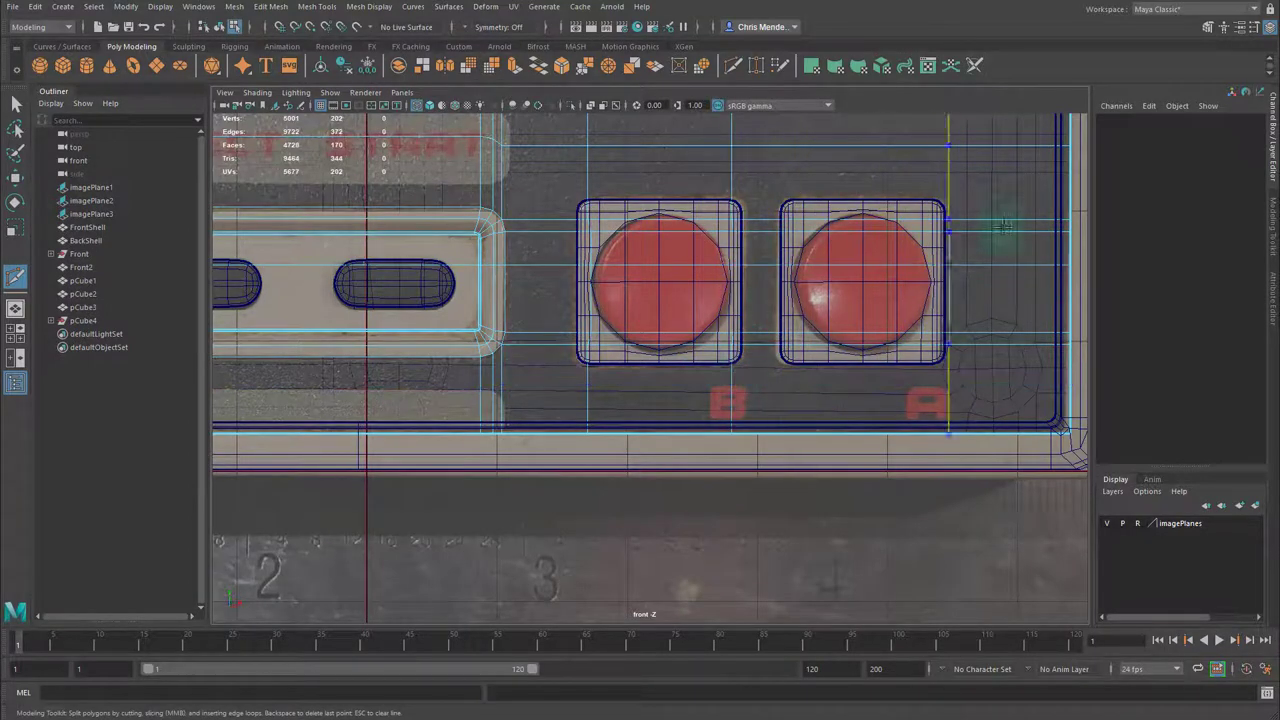
# Insert edge loops in Front2 along both plates' upper and lower edges and inside the A plate's left and right edges.
pyautogui.keyDown('ctrl'); pyautogui.click(1068, 207); pyautogui.keyUp('ctrl')
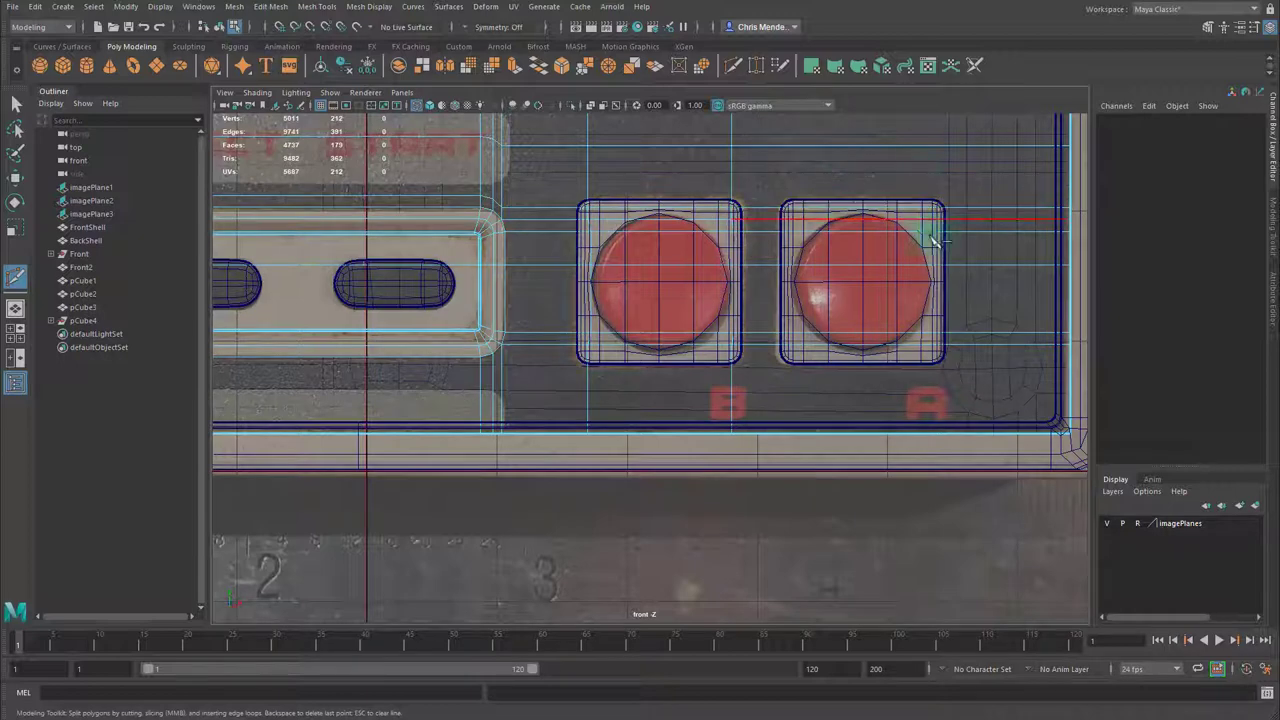
pyautogui.keyDown('ctrl'); pyautogui.click(787, 212); pyautogui.keyUp('ctrl')
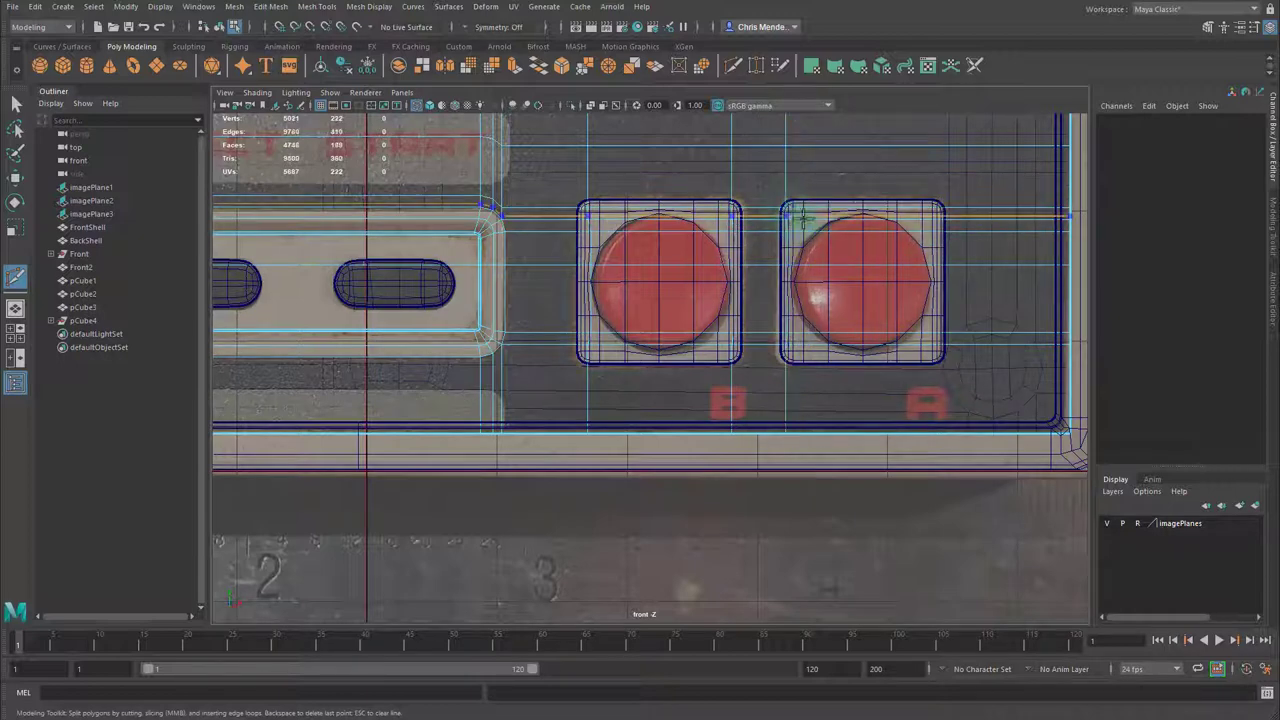
pyautogui.keyDown('ctrl'); pyautogui.click(932, 250); pyautogui.keyUp('ctrl')
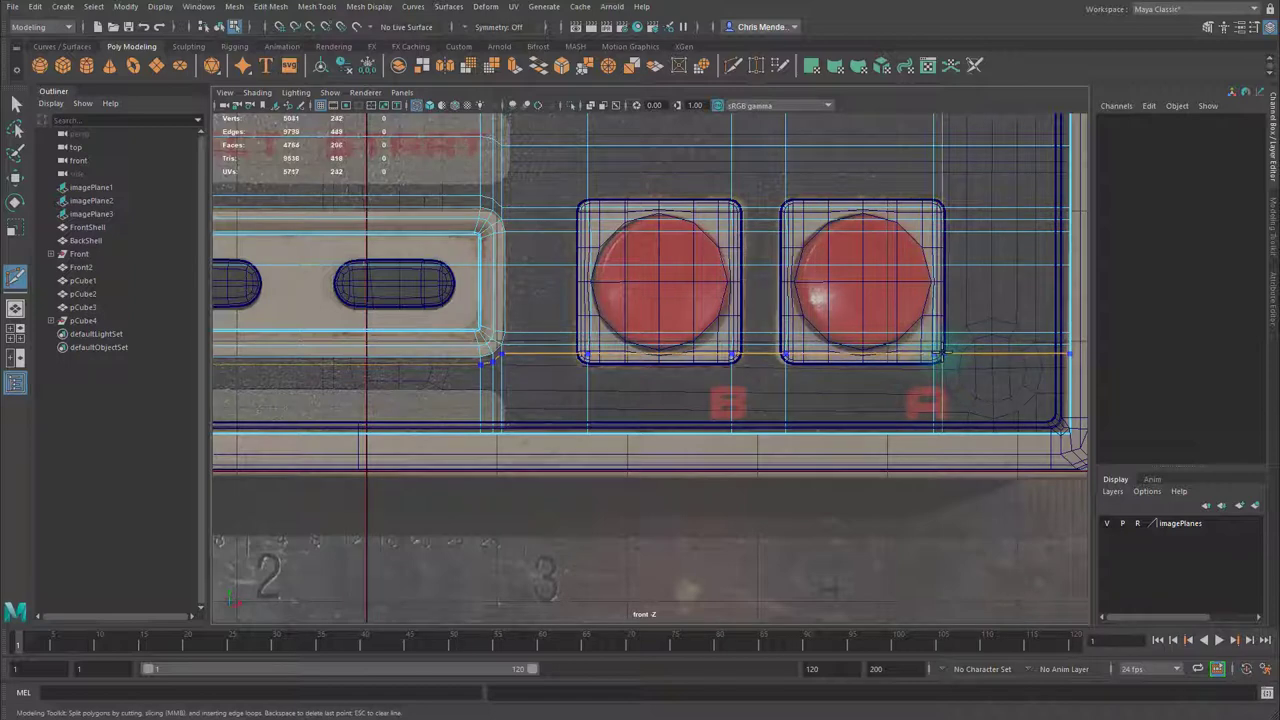
pyautogui.keyDown('ctrl'); pyautogui.click(940, 355); pyautogui.keyUp('ctrl')
# Try to select and move the Front2 faces lying behind the round holes of the A and B plates.
pyautogui.press('space')
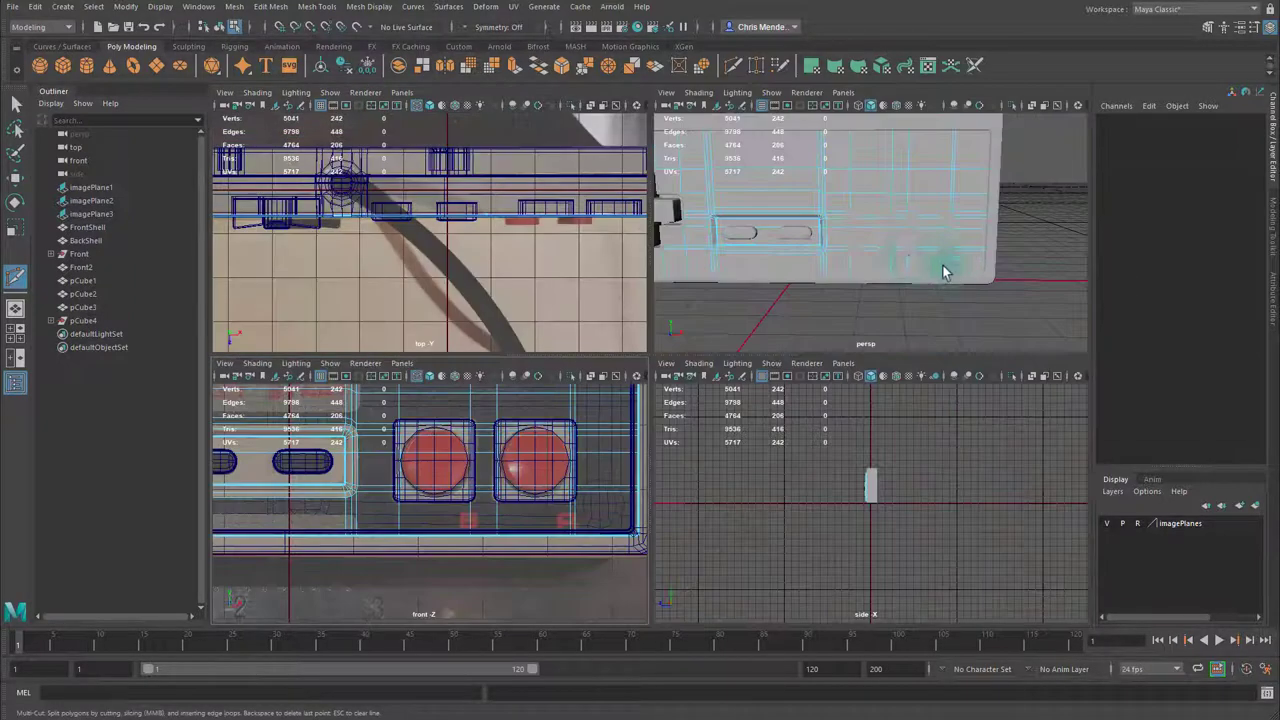
pyautogui.press('space')
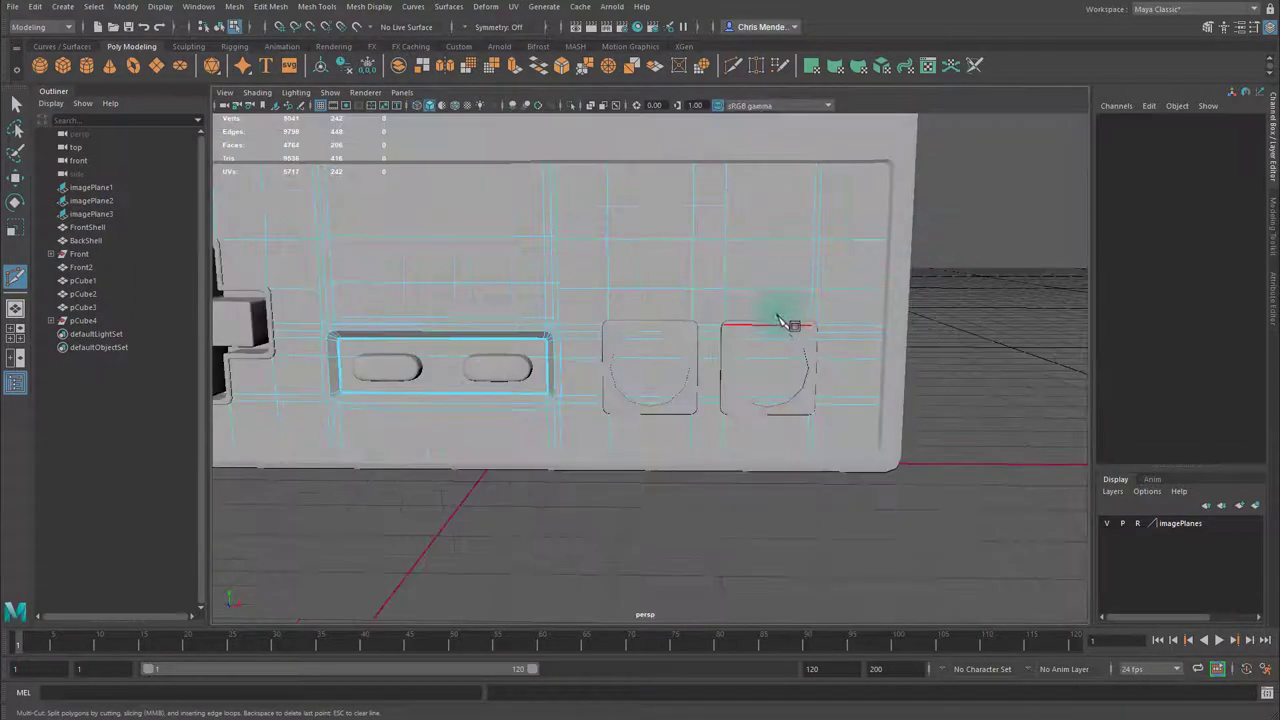
pyautogui.press('q')
pyautogui.moveTo(790, 285)
pyautogui.mouseDown(button='right')
pyautogui.moveTo(797, 397)
pyautogui.moveTo(778, 337)
pyautogui.mouseUp(button='right')
pyautogui.click(778, 336)
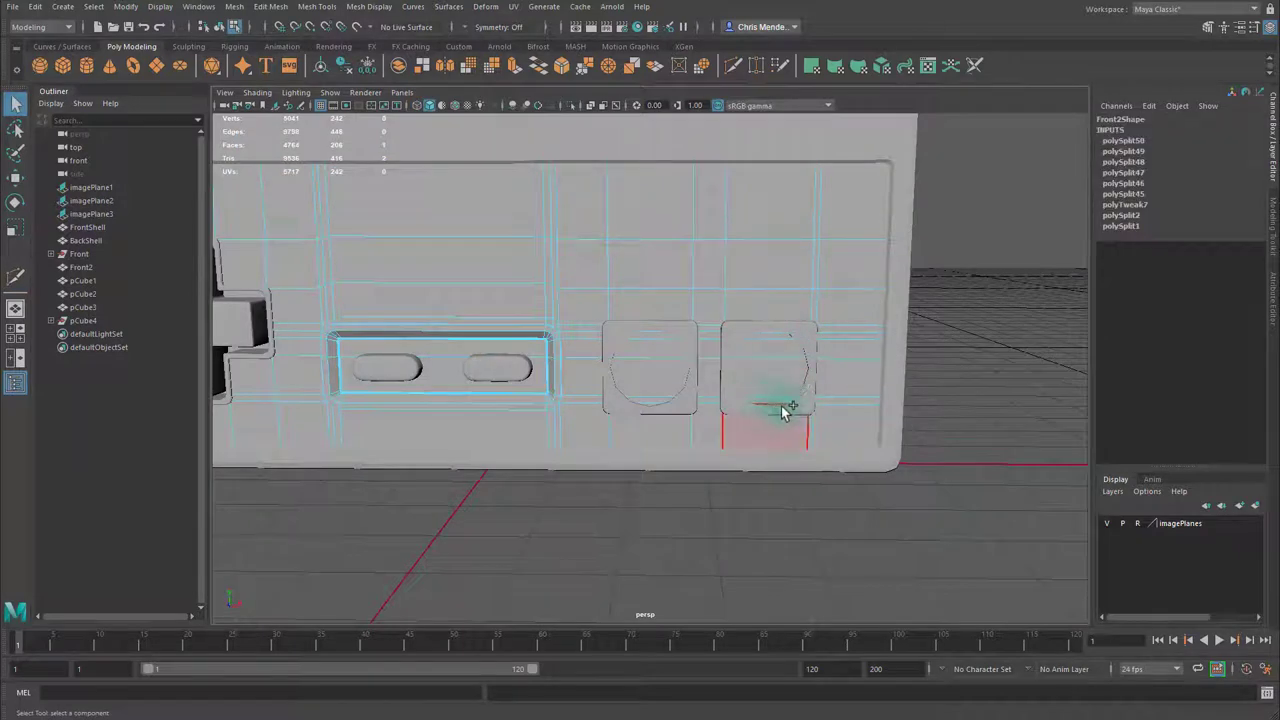
pyautogui.scroll(4, 828, 428)
pyautogui.press('z')
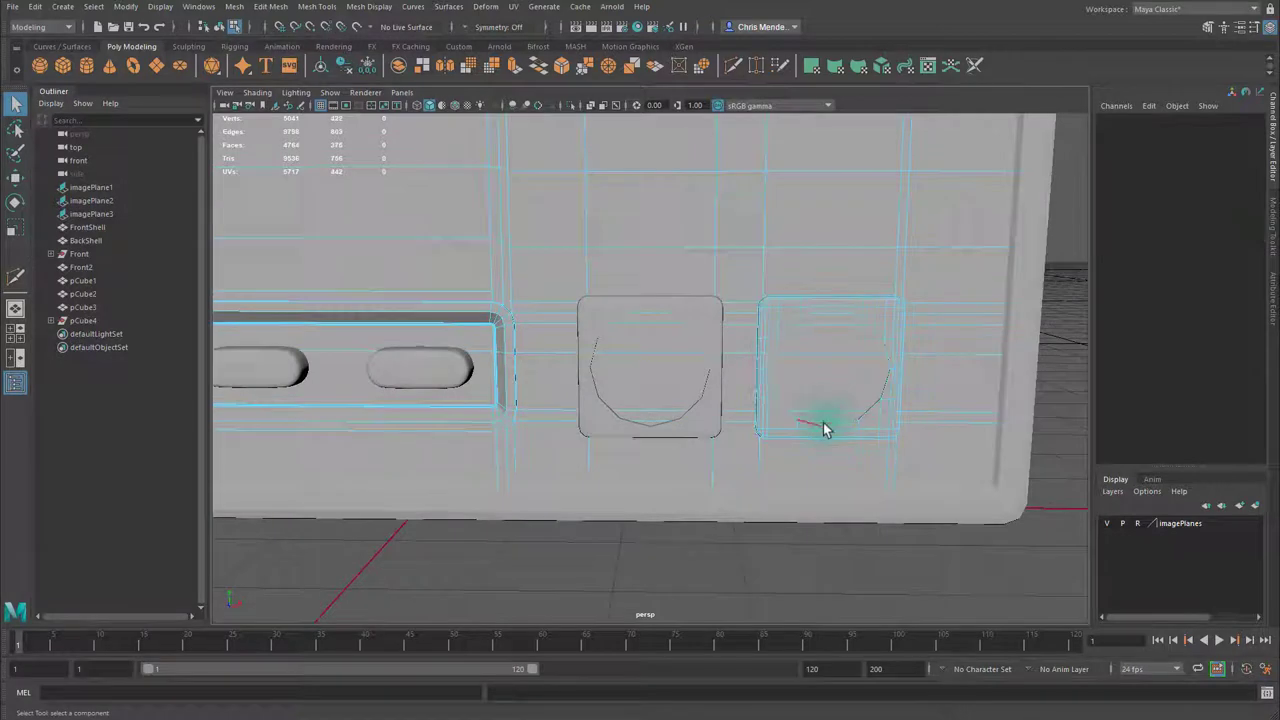
pyautogui.click(858, 438)
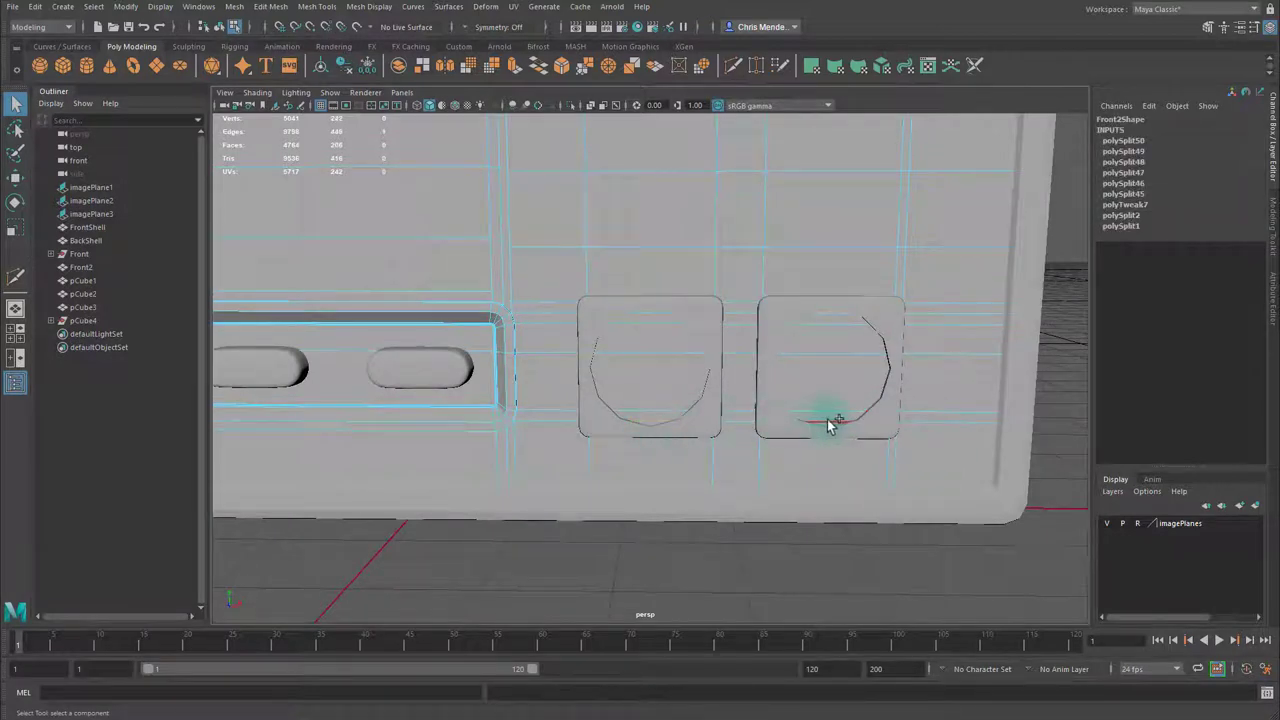
pyautogui.press('w')
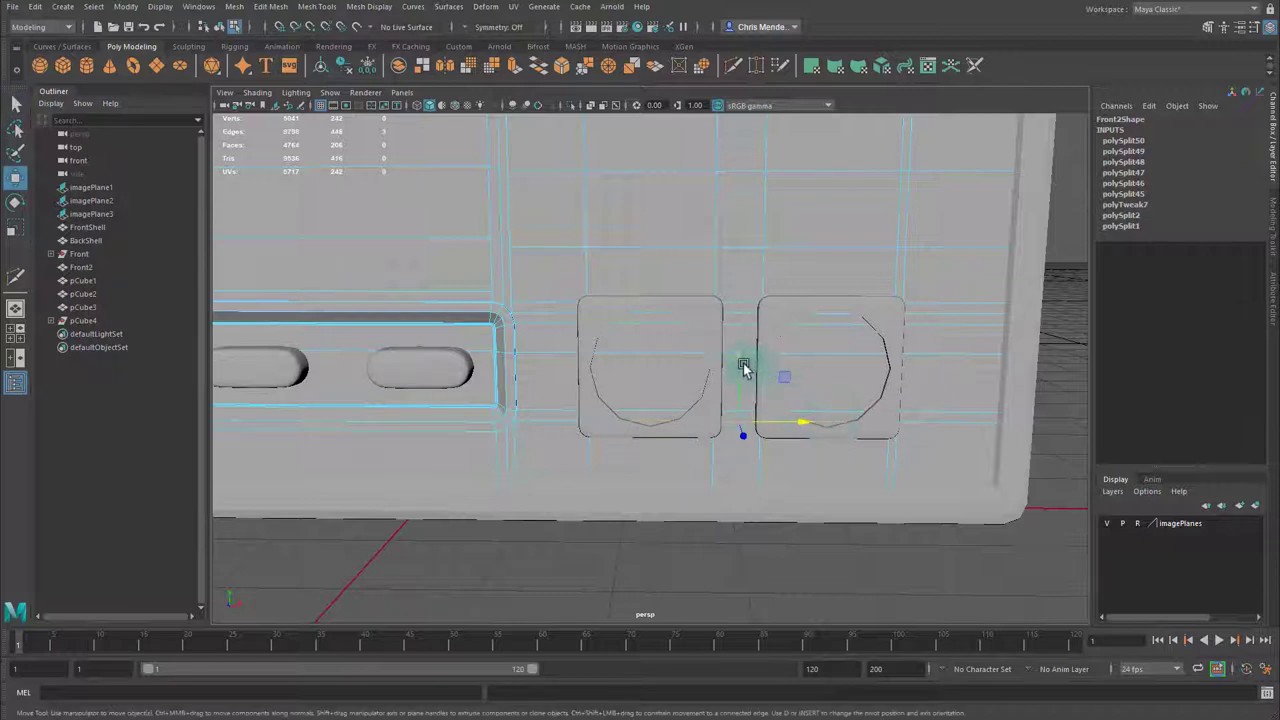
pyautogui.moveTo(743, 364); pyautogui.dragTo(741, 366)
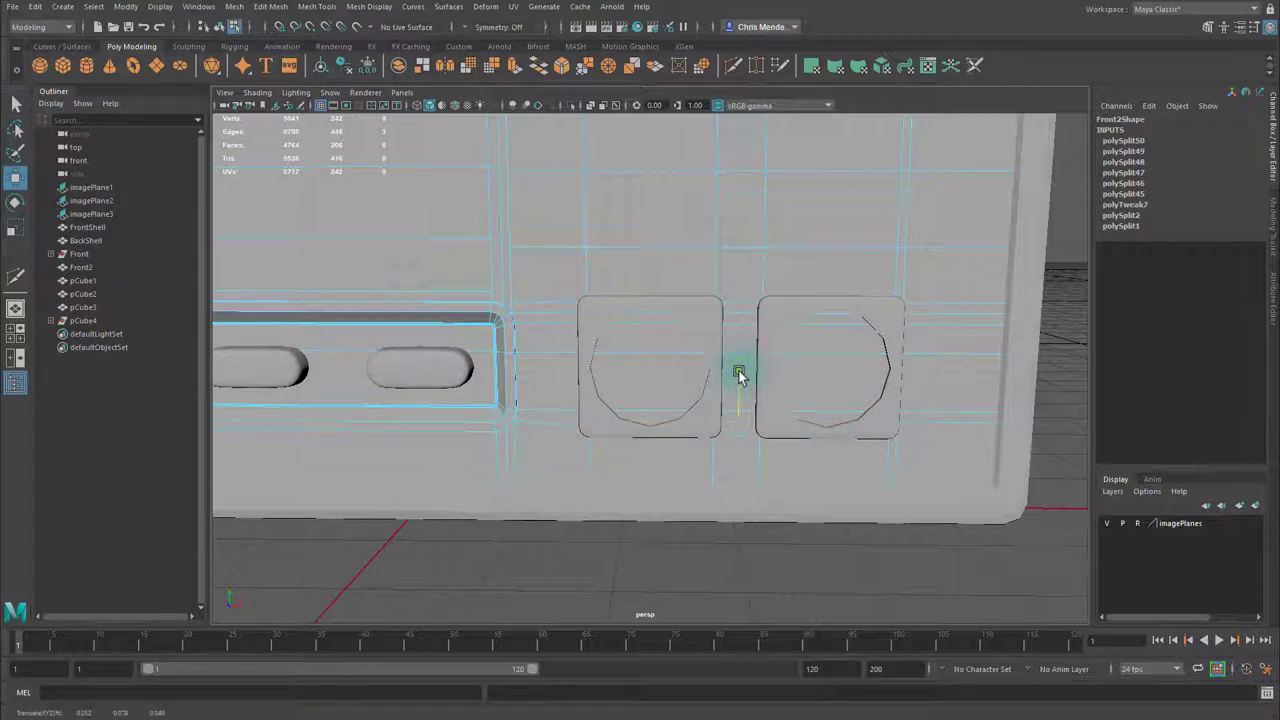
pyautogui.press('q')
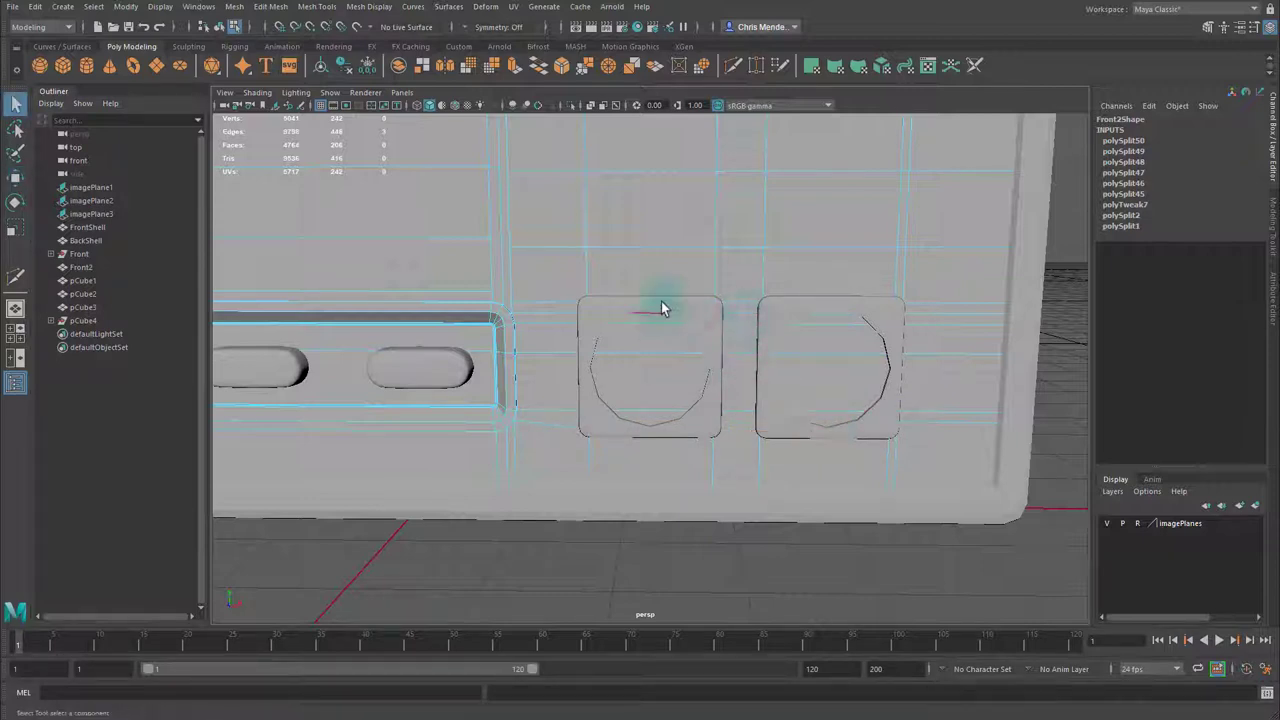
# Delete the Front2 faces behind both plates' round holes, opening the panel there, and return to object selection.
pyautogui.click(668, 376)
pyautogui.moveTo(690, 318)
pyautogui.mouseDown(button='right')
pyautogui.moveTo(797, 246)
pyautogui.moveTo(705, 307)
pyautogui.mouseUp(button='right')
pyautogui.click(726, 294)
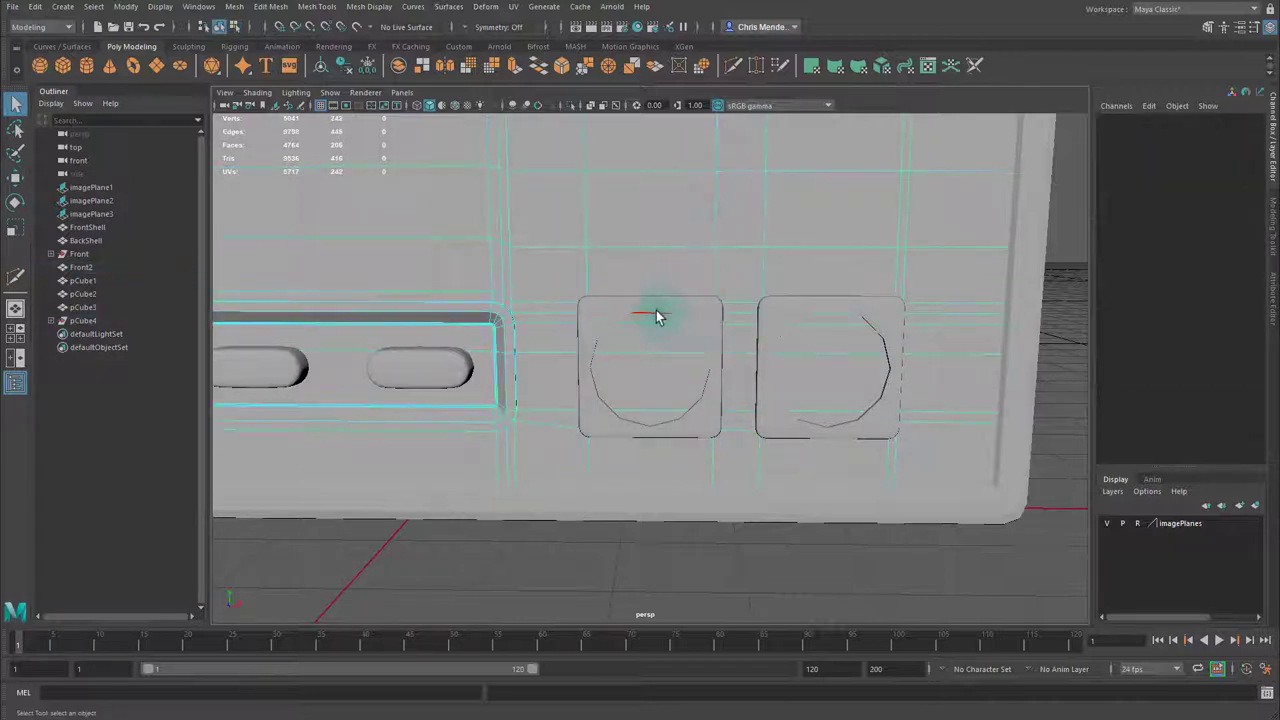
pyautogui.click(657, 317)
pyautogui.click(648, 421)
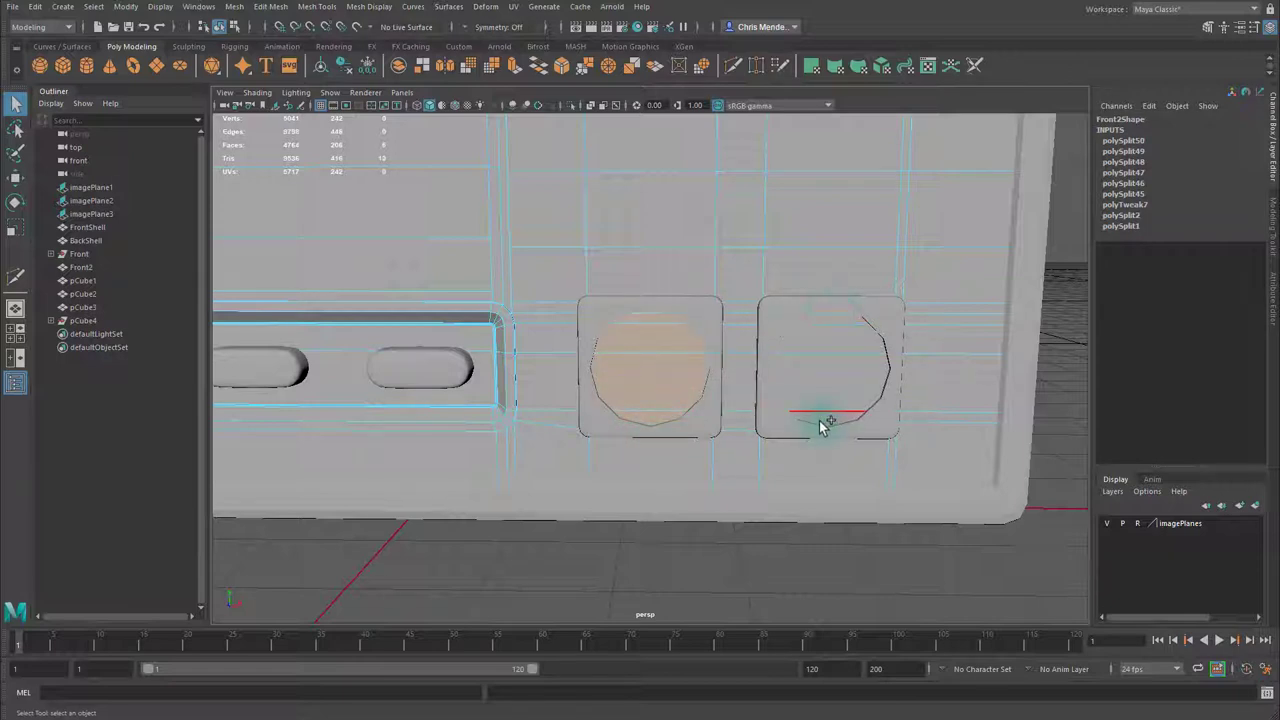
pyautogui.press('Delete')
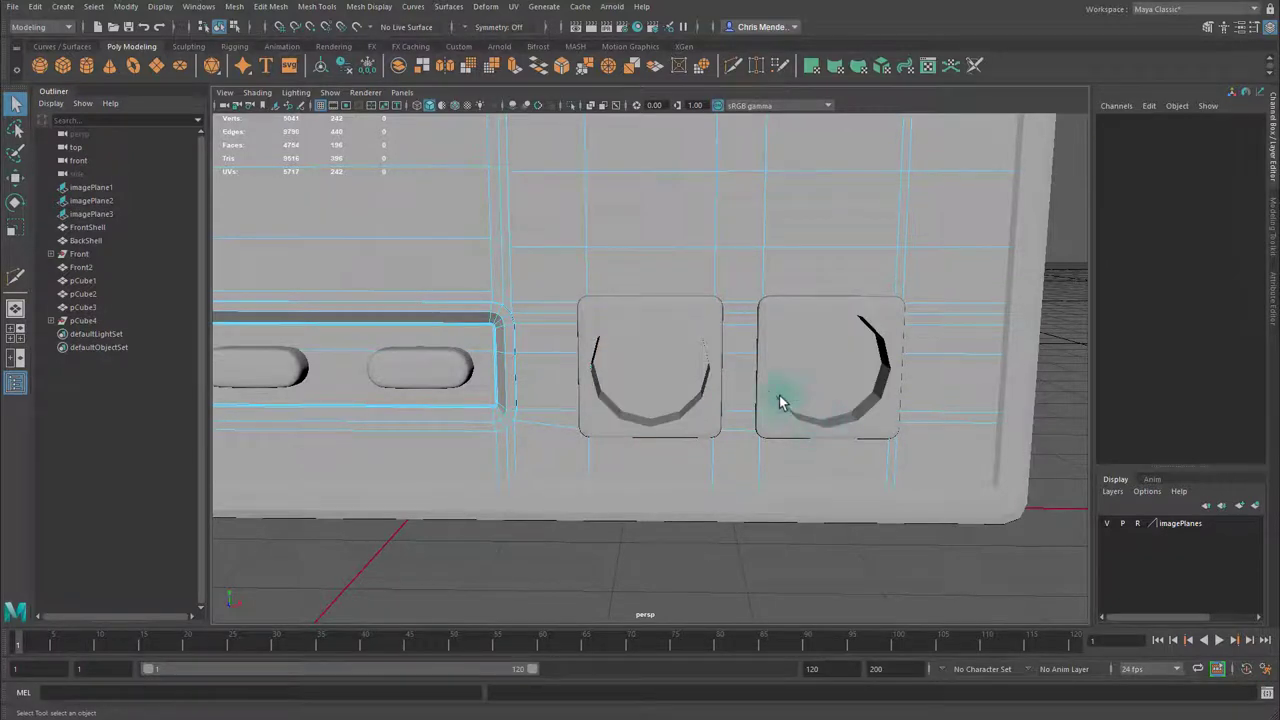
pyautogui.keyDown('alt'); pyautogui.moveTo(763, 395); pyautogui.dragTo(795, 360); pyautogui.keyUp('alt')
pyautogui.moveTo(884, 167); pyautogui.dragTo(912, 170, button='right')
pyautogui.keyDown('alt'); pyautogui.moveTo(880, 328); pyautogui.dragTo(863, 347); pyautogui.keyUp('alt')
# Apply Soften Edge to the inner wall edges of the A plate's round hole.
pyautogui.click(862, 348)
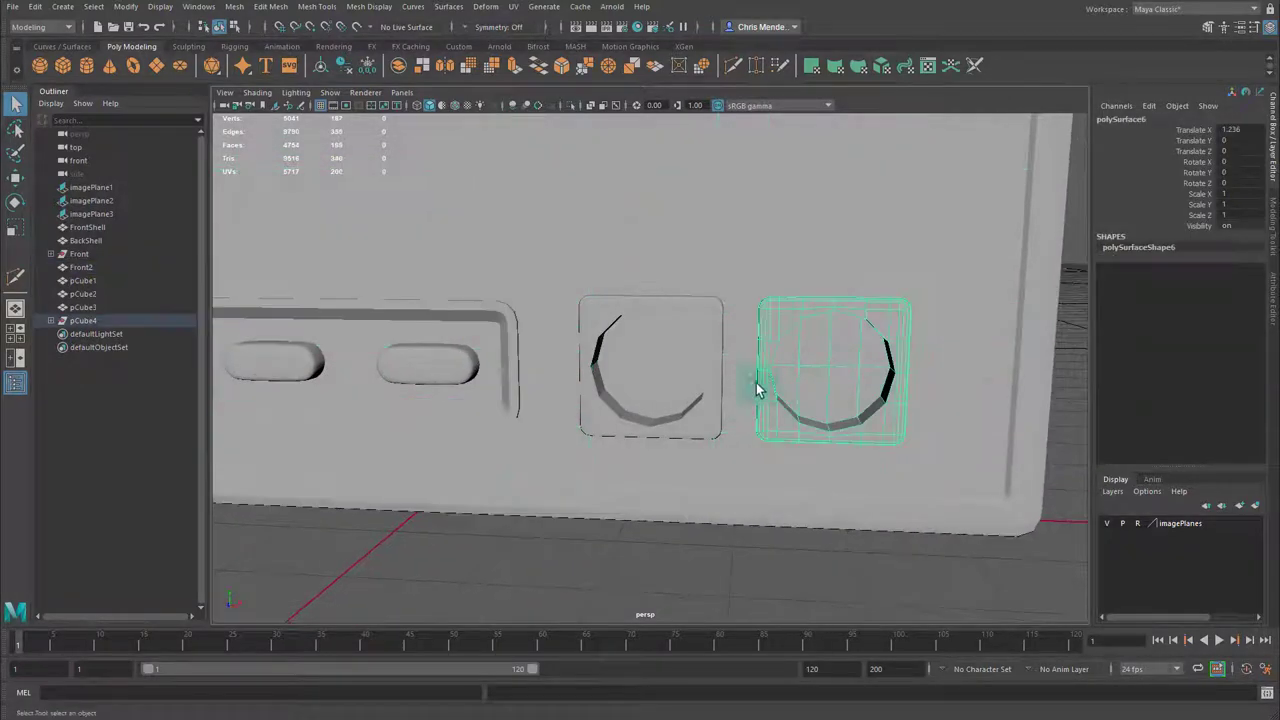
pyautogui.click(720, 374)
pyautogui.keyDown('alt'); pyautogui.moveTo(922, 351); pyautogui.dragTo(729, 346, button='right'); pyautogui.keyUp('alt')
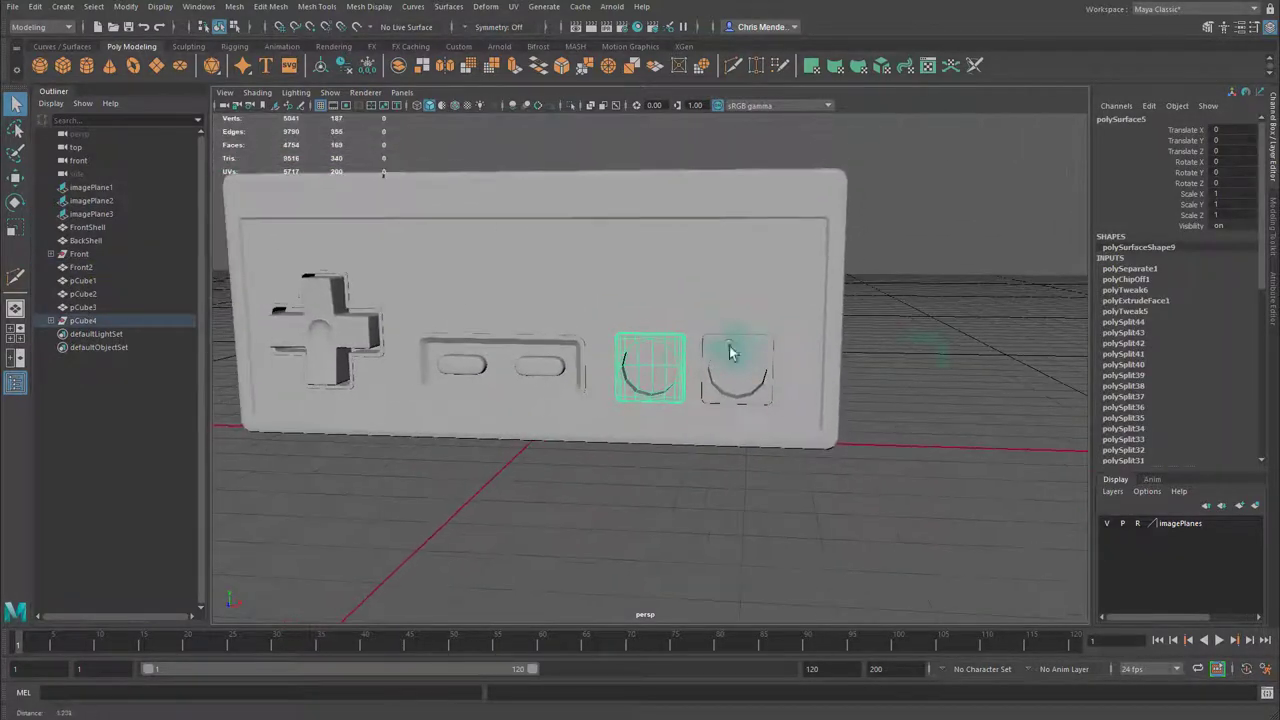
pyautogui.click(945, 357)
pyautogui.keyDown('alt'); pyautogui.moveTo(886, 363); pyautogui.dragTo(809, 360); pyautogui.keyUp('alt')
pyautogui.click(795, 356)
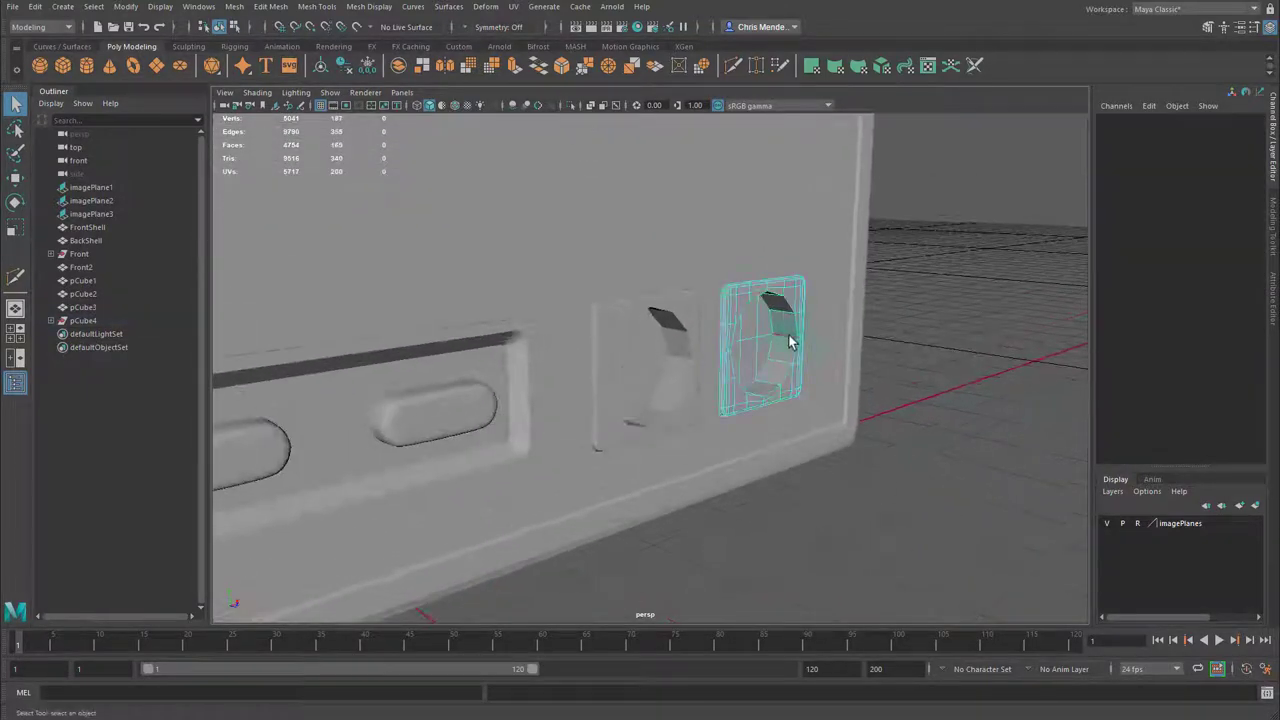
pyautogui.click(788, 348)
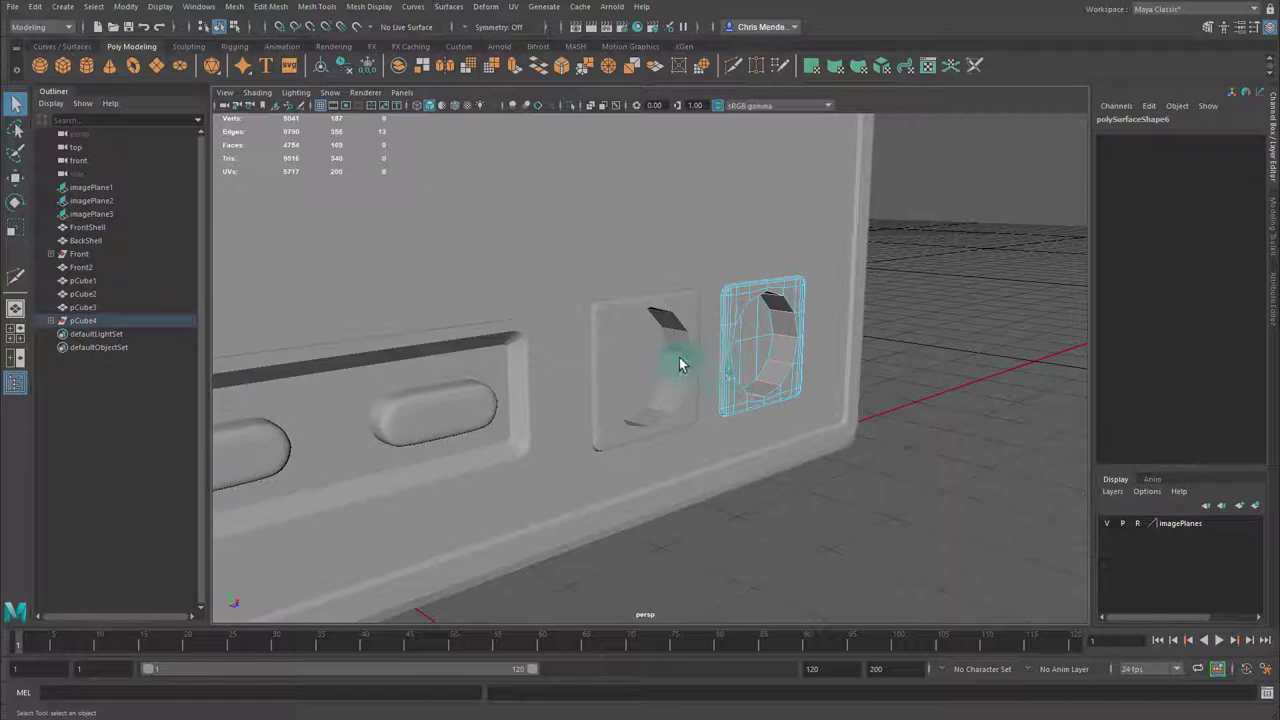
pyautogui.click(369, 7)
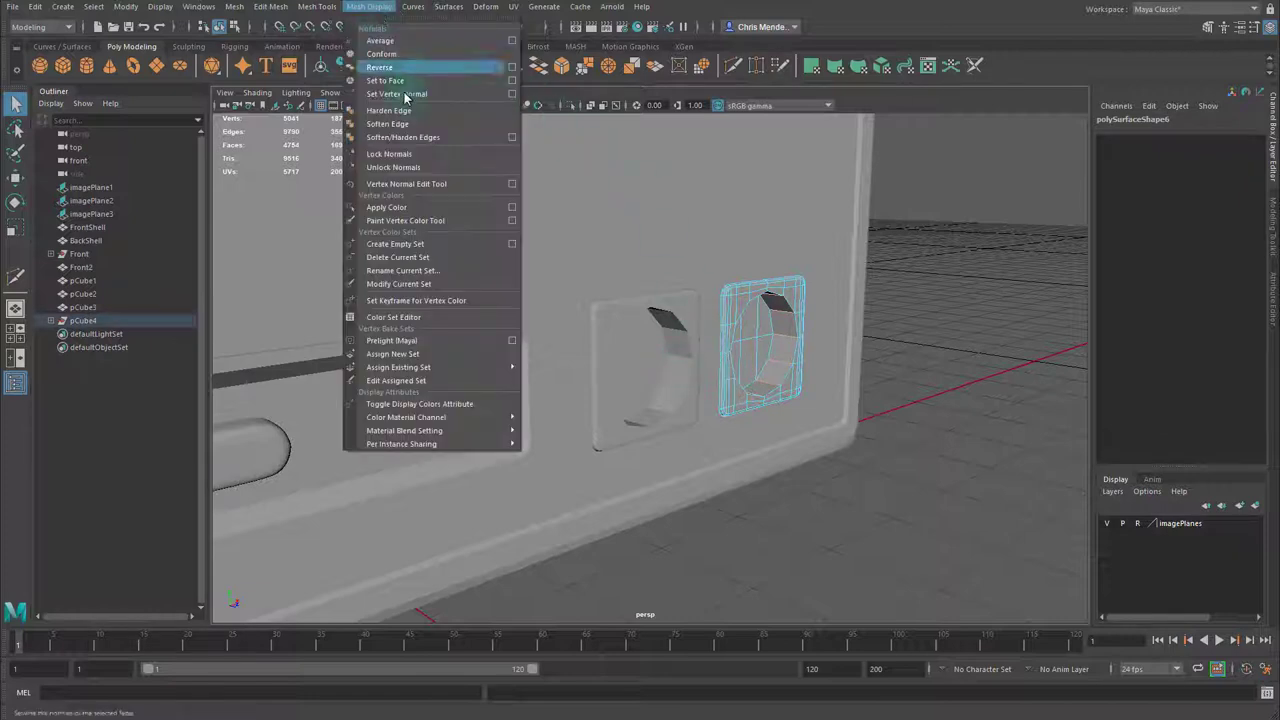
pyautogui.click(399, 125)
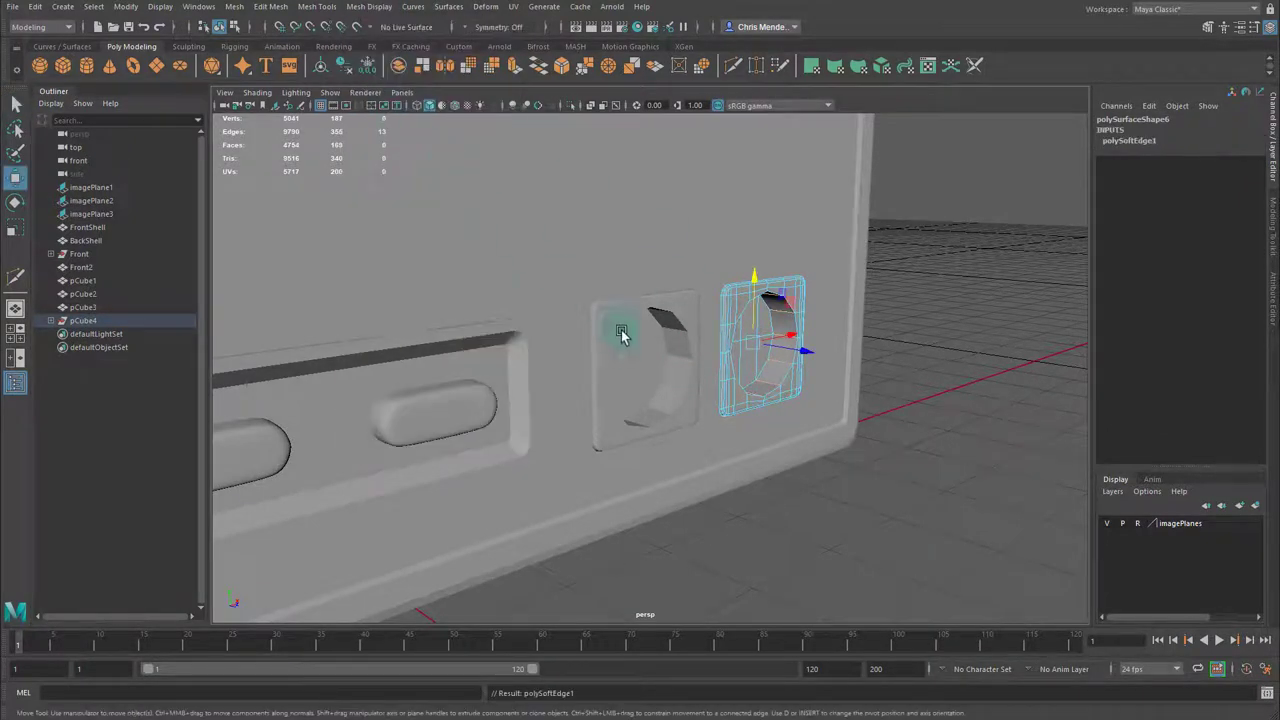
# Apply Soften Edge to the inner wall edges of the B plate's round hole and return to object selection.
pyautogui.click(684, 355)
pyautogui.press('F10')
pyautogui.click(684, 359)
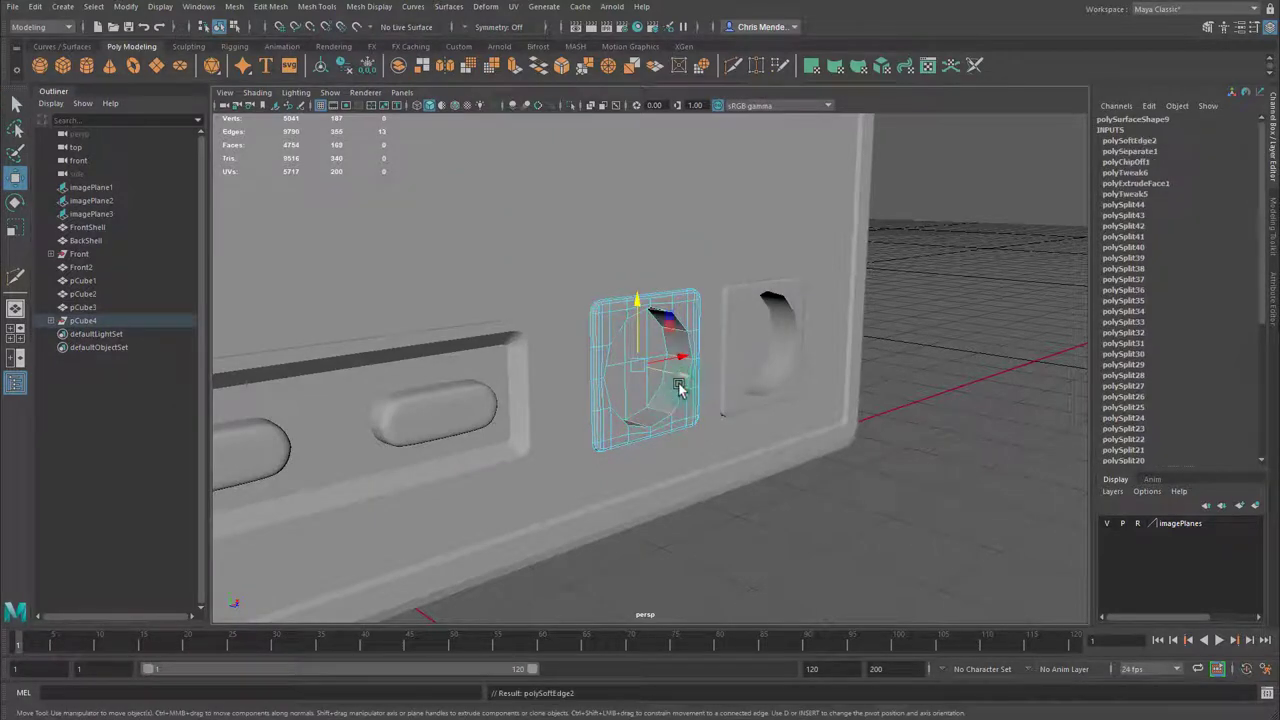
pyautogui.moveTo(680, 391); pyautogui.dragTo(914, 229, button='right')
pyautogui.click(957, 320)
pyautogui.keyDown('alt'); pyautogui.moveTo(957, 320); pyautogui.dragTo(694, 344); pyautogui.keyUp('alt')
pyautogui.keyDown('alt'); pyautogui.moveTo(652, 344); pyautogui.dragTo(828, 372, button='right'); pyautogui.keyUp('alt')
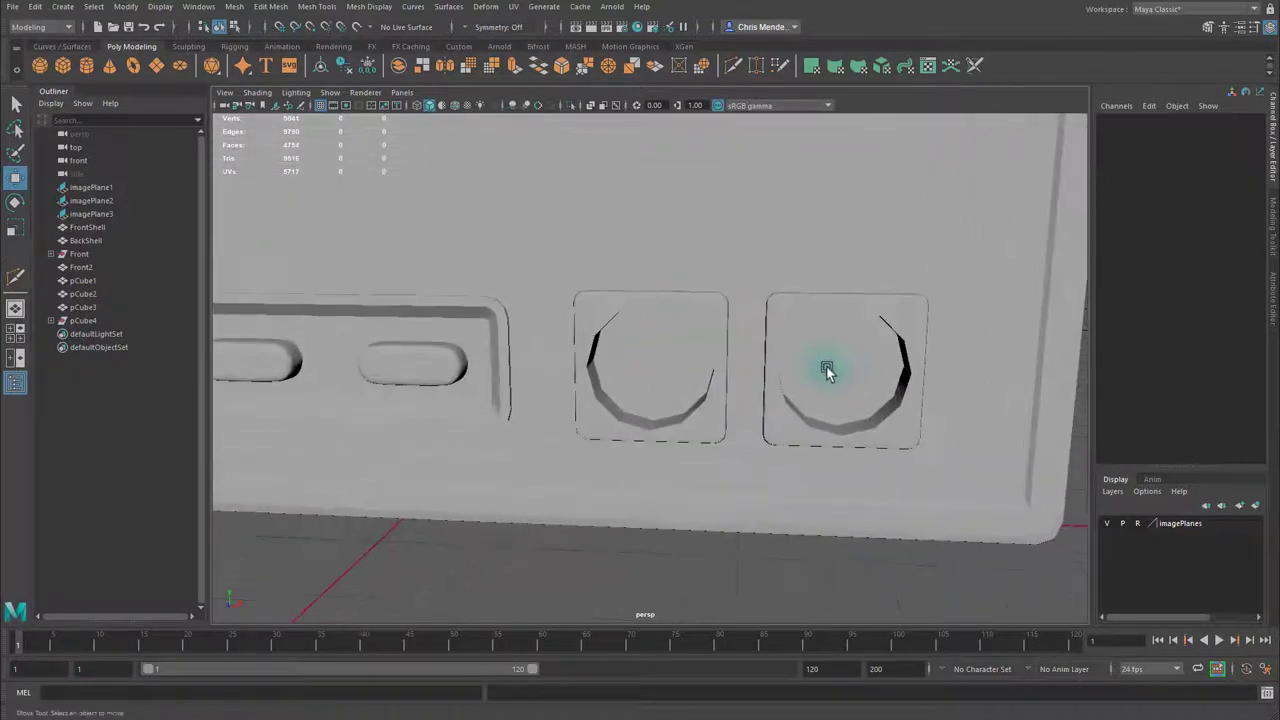
# Create a polygon cylinder, scale it uniformly to 0.223 and rotate it 90 degrees about X to face forward.
pyautogui.click(87, 67)
pyautogui.press('f')
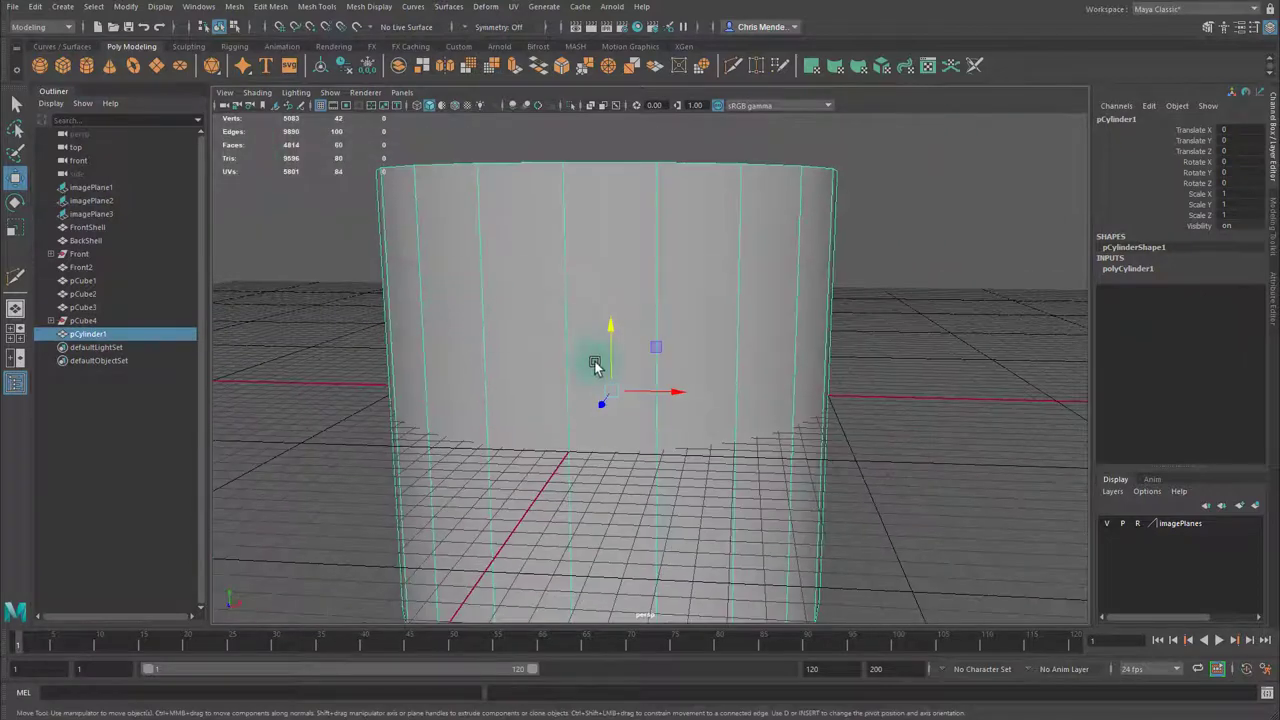
pyautogui.press('r')
pyautogui.moveTo(617, 393); pyautogui.dragTo(329, 368)
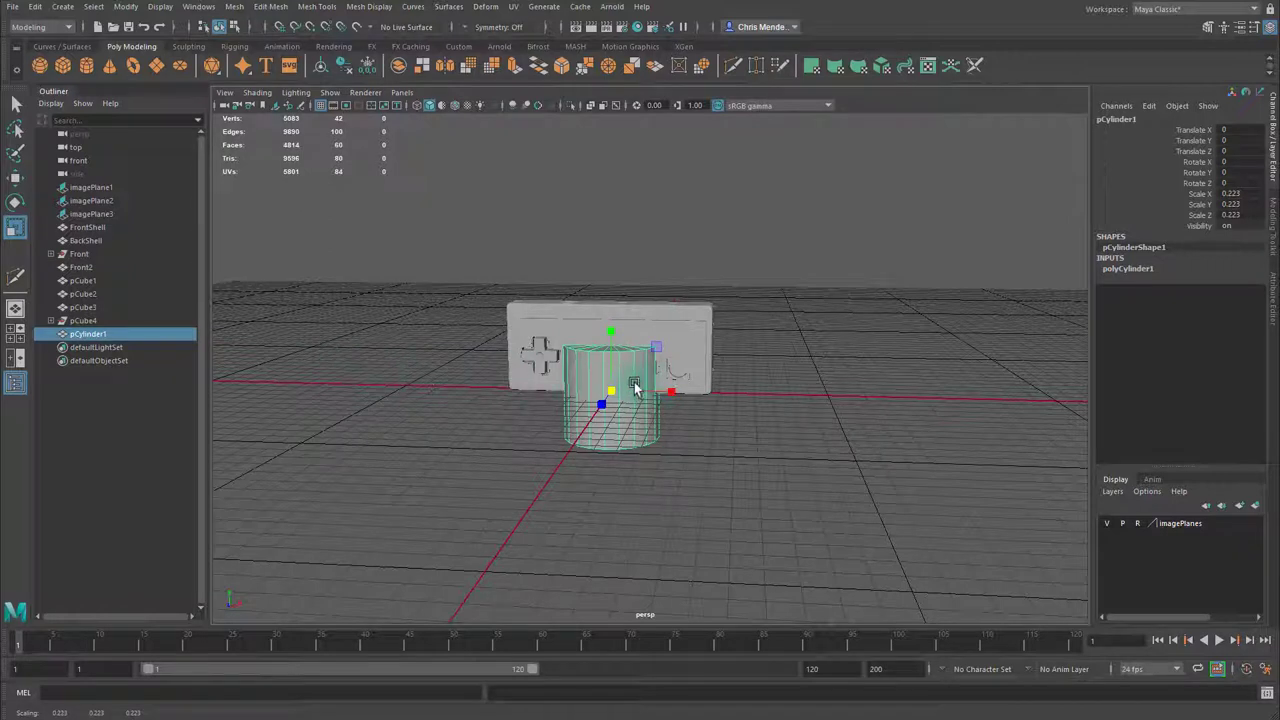
pyautogui.press('e')
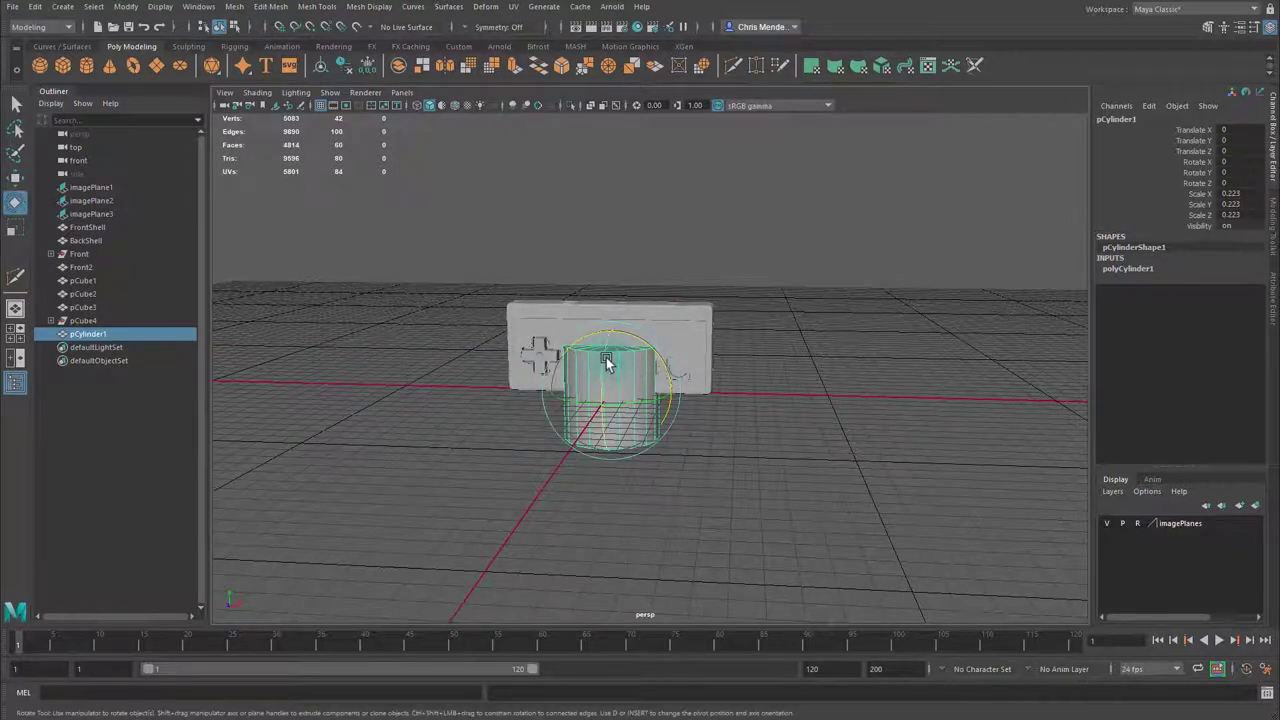
pyautogui.moveTo(606, 358); pyautogui.dragTo(602, 448)
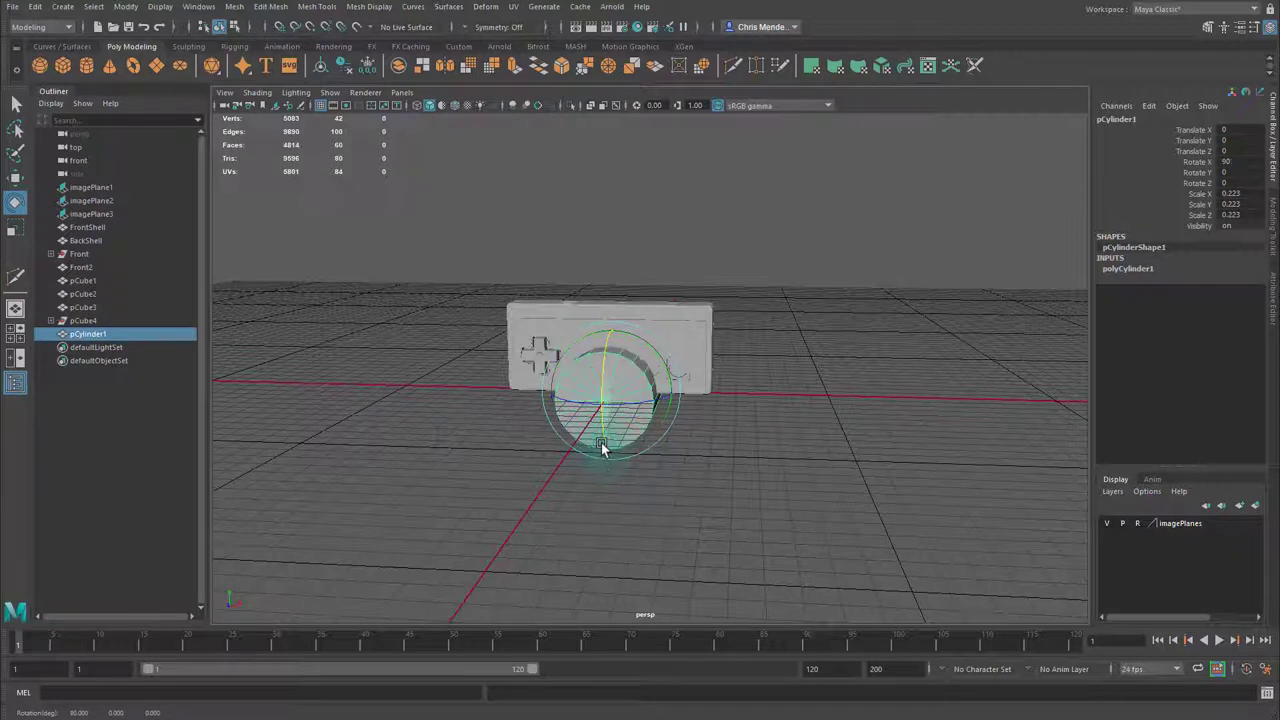
# Set the cylinder's Subdivisions Caps to 6.
pyautogui.click(1130, 268)
pyautogui.click(1186, 323)
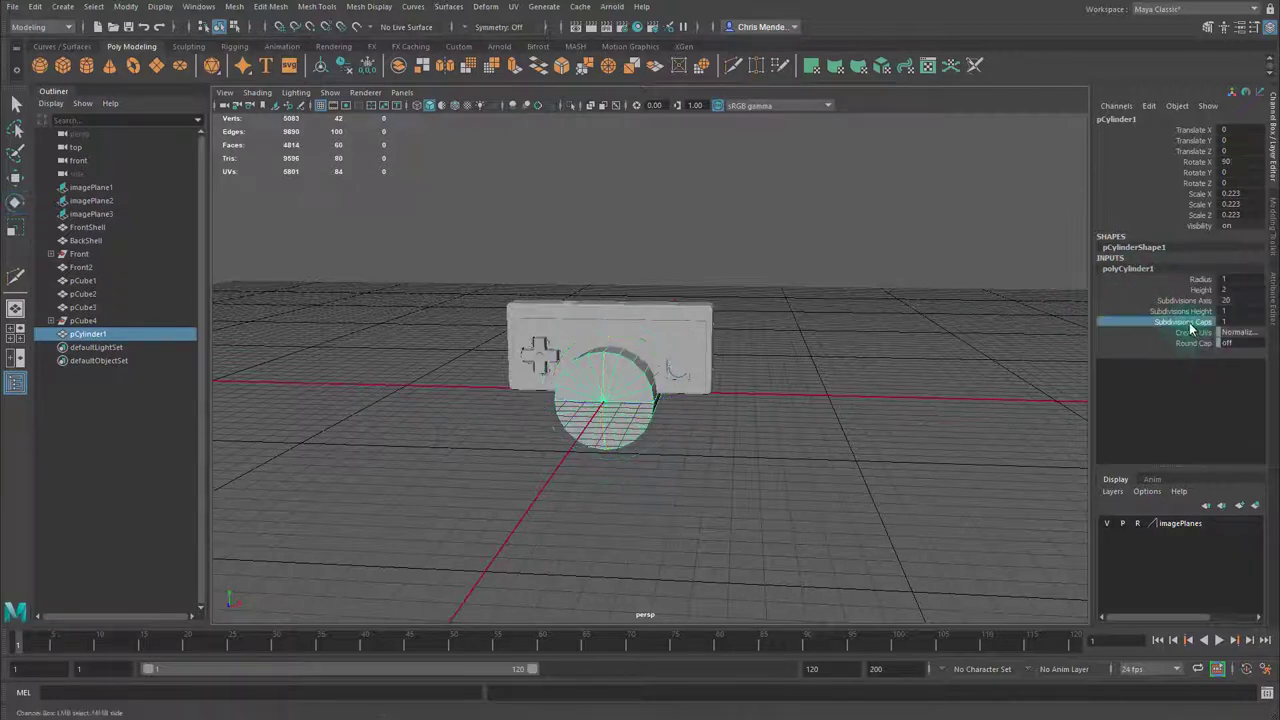
pyautogui.moveTo(1172, 356); pyautogui.dragTo(1270, 365, button='middle')
pyautogui.keyDown('alt'); pyautogui.moveTo(749, 380); pyautogui.dragTo(1082, 415, button='right'); pyautogui.keyUp('alt')
pyautogui.keyDown('alt'); pyautogui.moveTo(700, 410); pyautogui.dragTo(765, 388, button='middle'); pyautogui.keyUp('alt')
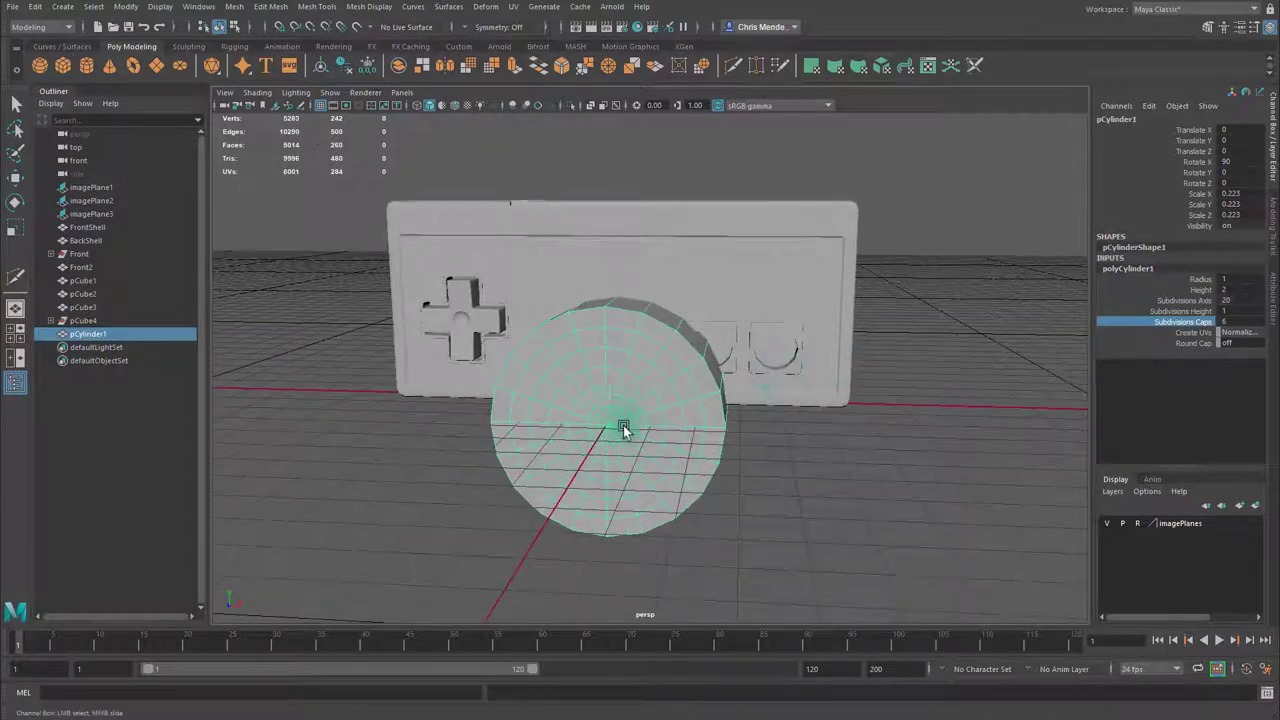
# Bevel the cylinder's front rim edge loop with a fraction of 0.49 and 2 segments.
pyautogui.moveTo(634, 337); pyautogui.dragTo(634, 309, button='right')
pyautogui.click(630, 308)
pyautogui.press('e')
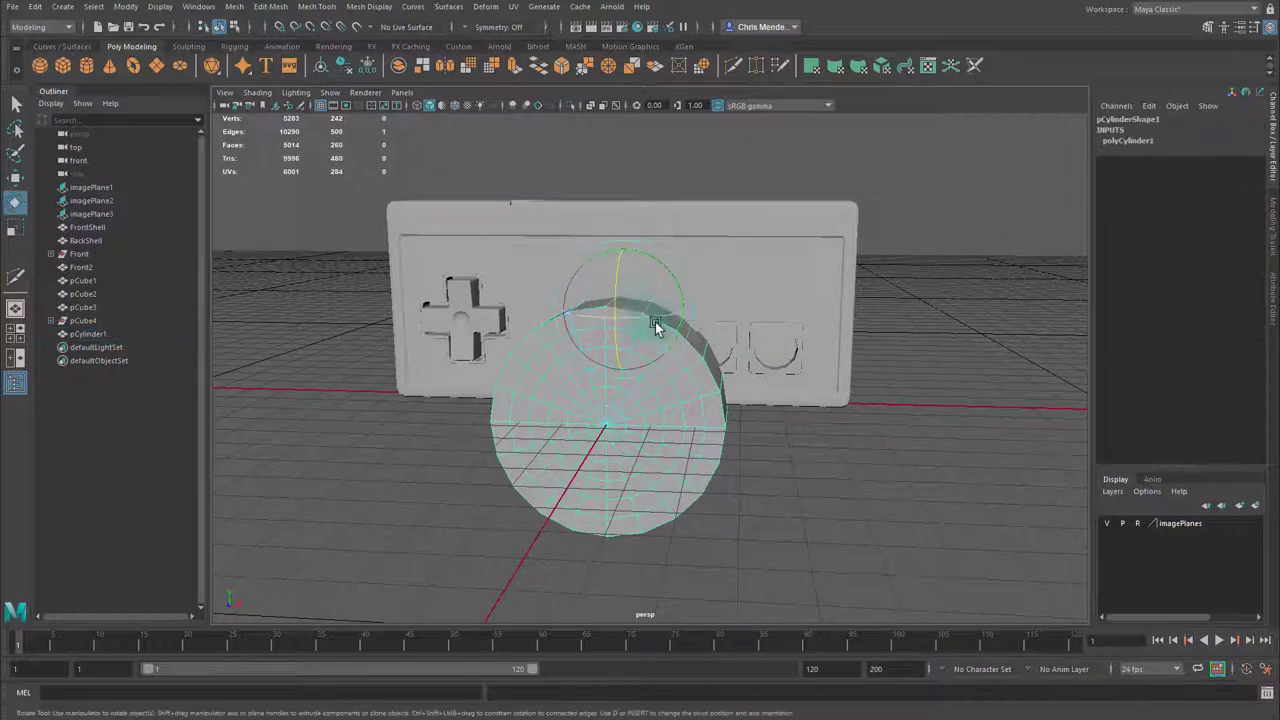
pyautogui.press('q')
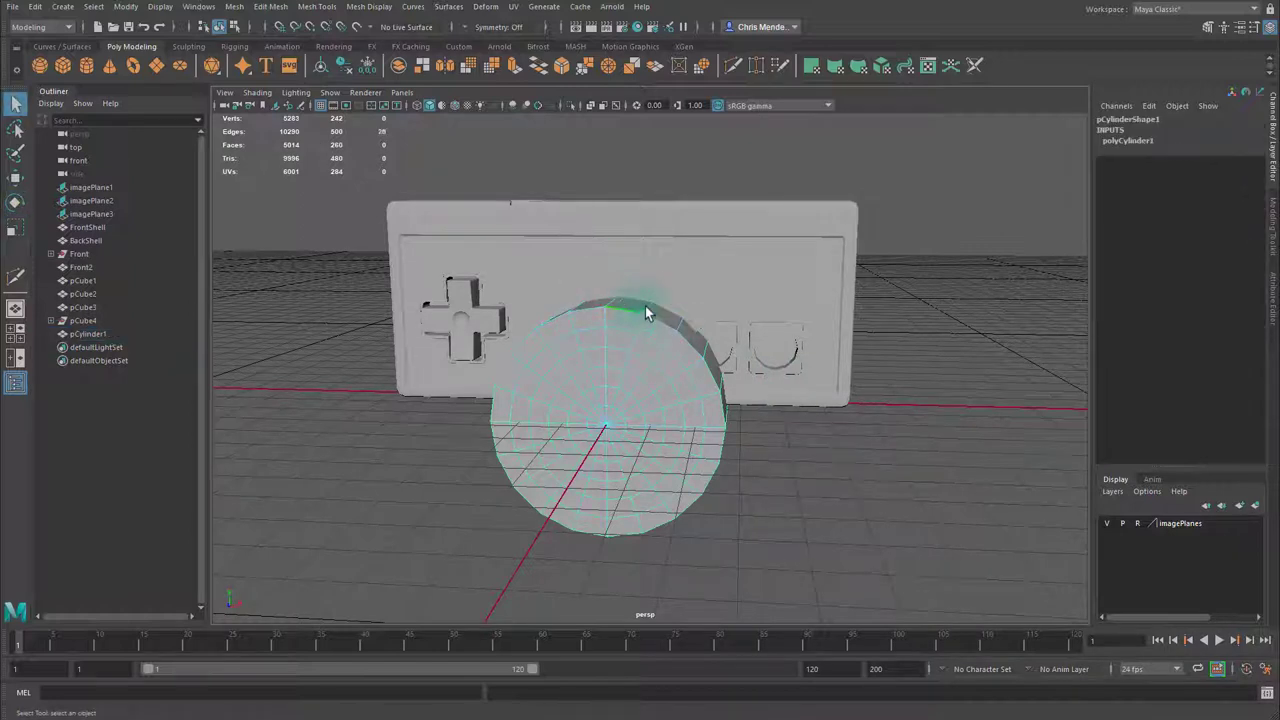
pyautogui.click(563, 67)
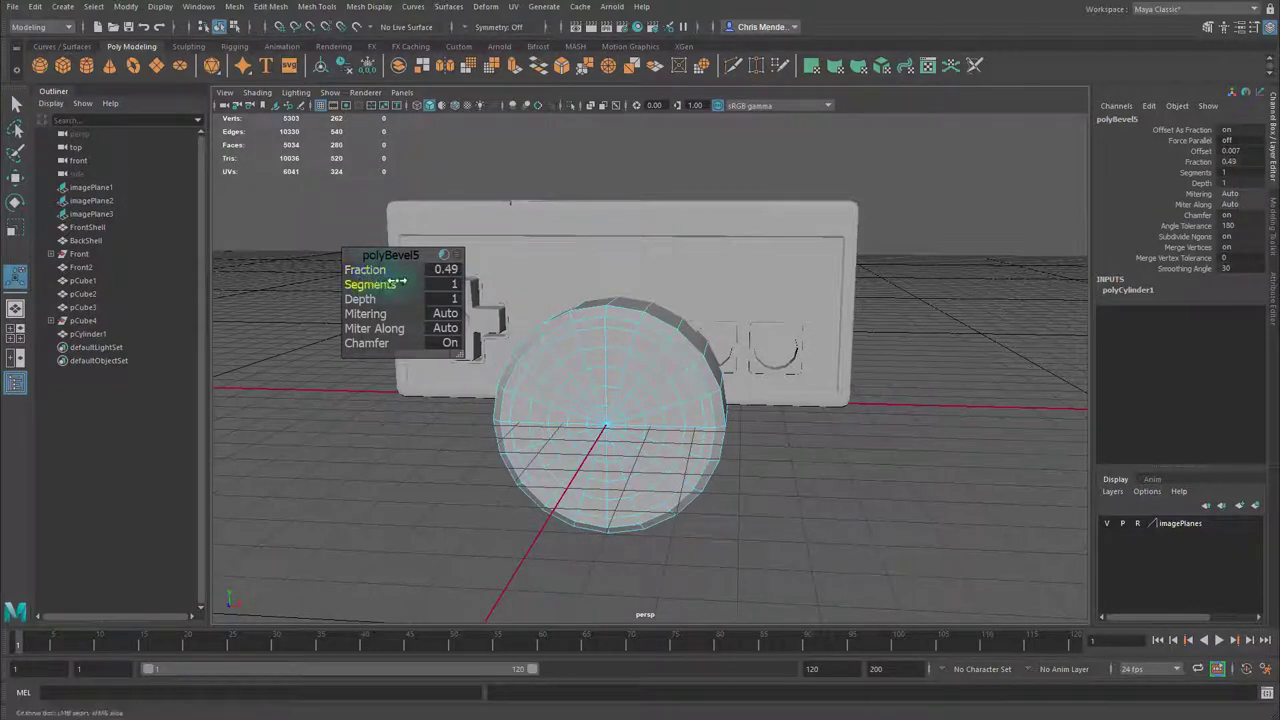
pyautogui.moveTo(400, 283); pyautogui.dragTo(423, 280)
# Soft-select the central faces of the cylinder's front cap and push them inward about 0.19 to form a concave button face.
pyautogui.moveTo(612, 426); pyautogui.dragTo(615, 461, button='right')
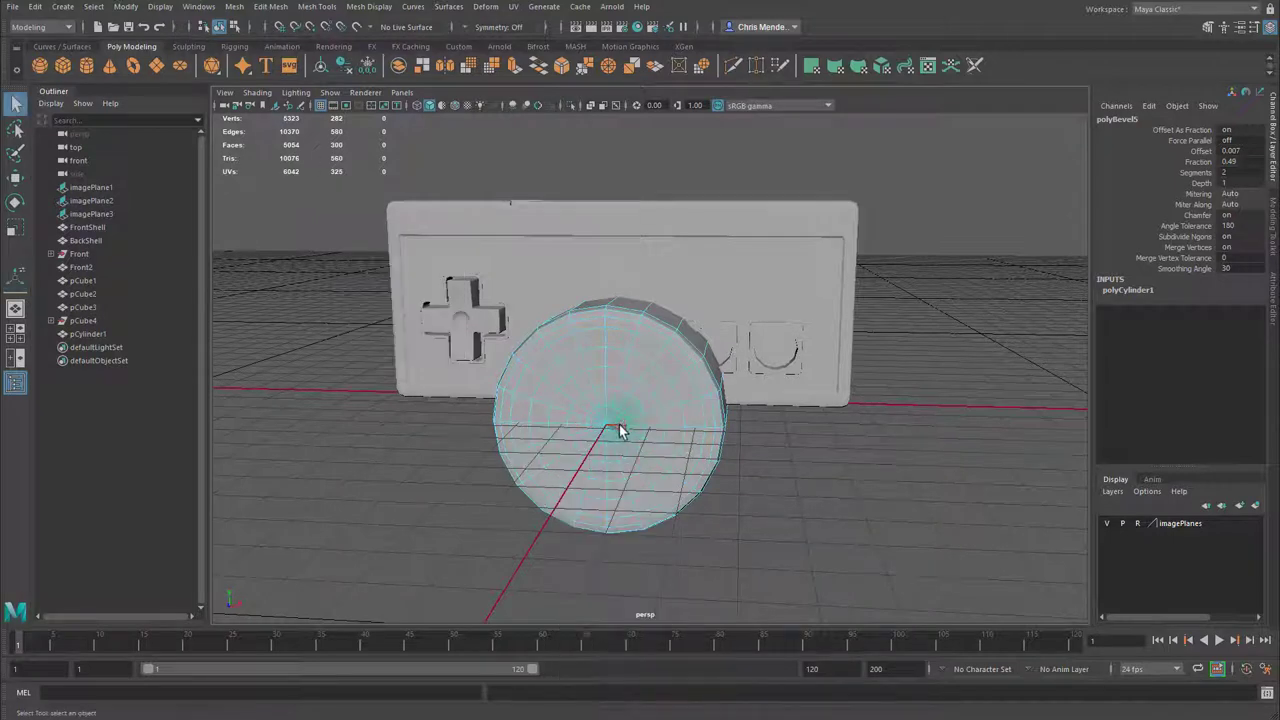
pyautogui.click(925, 506)
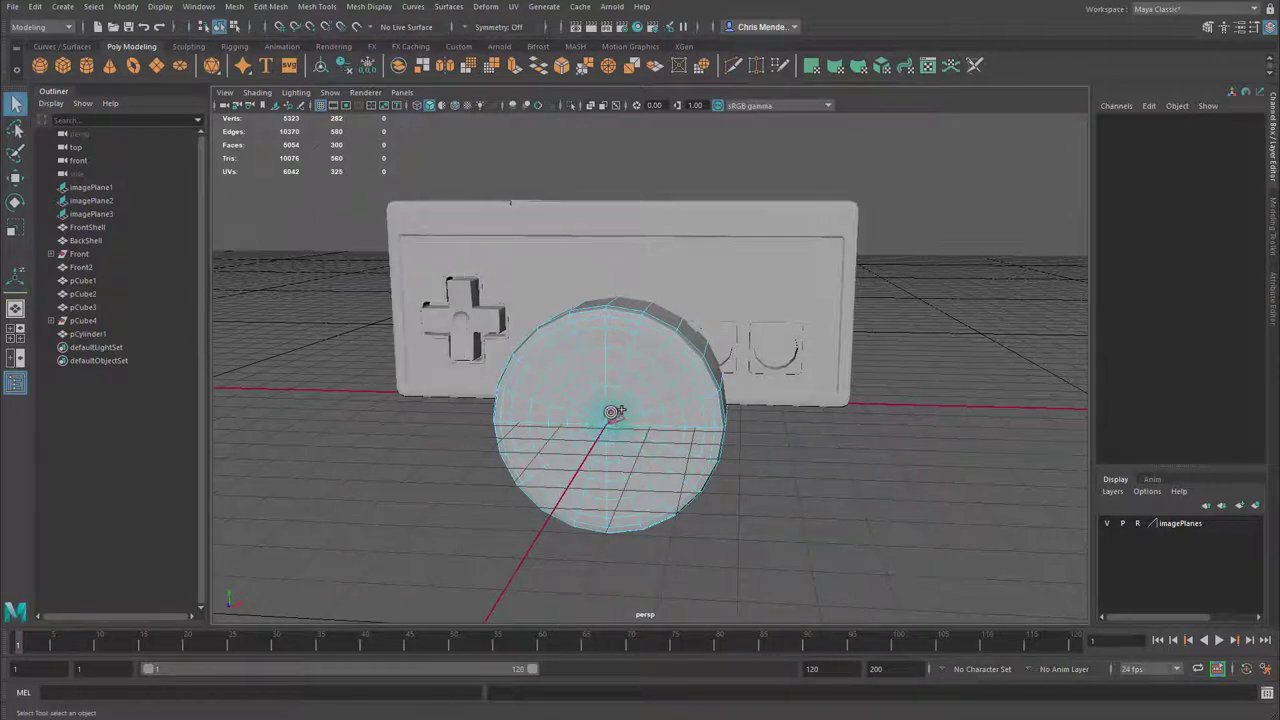
pyautogui.click(622, 420)
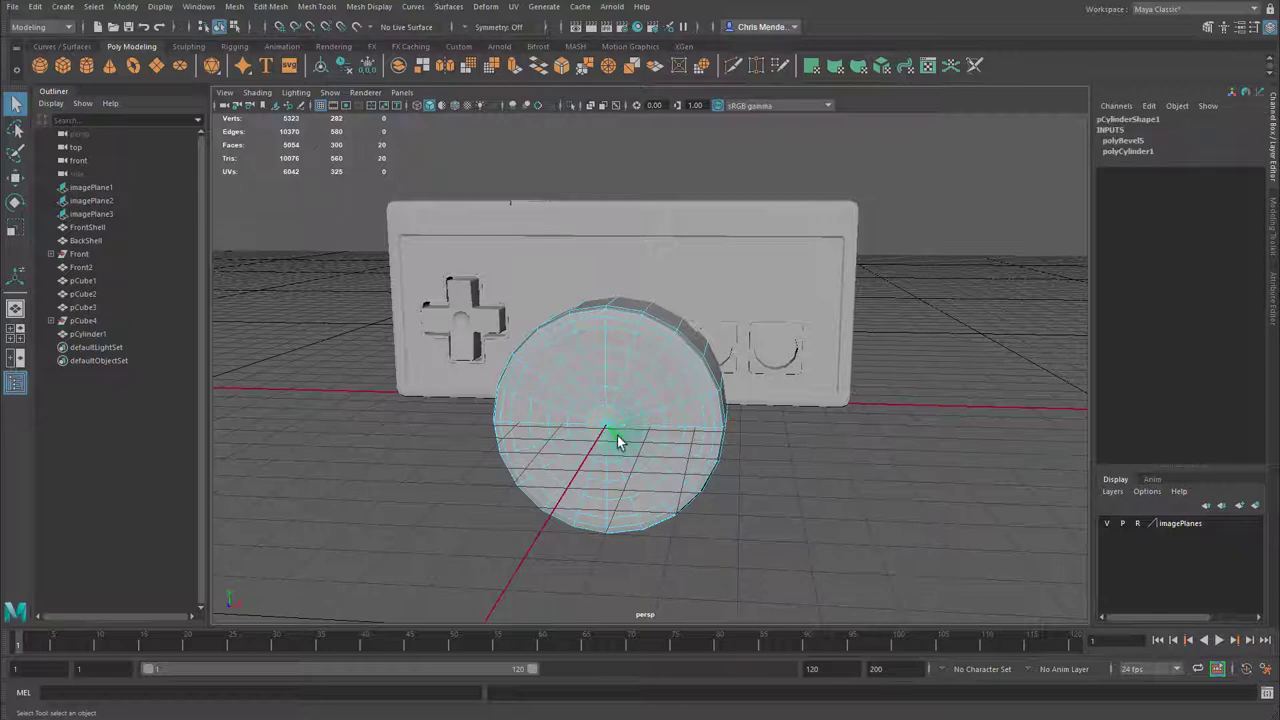
pyautogui.press('b')
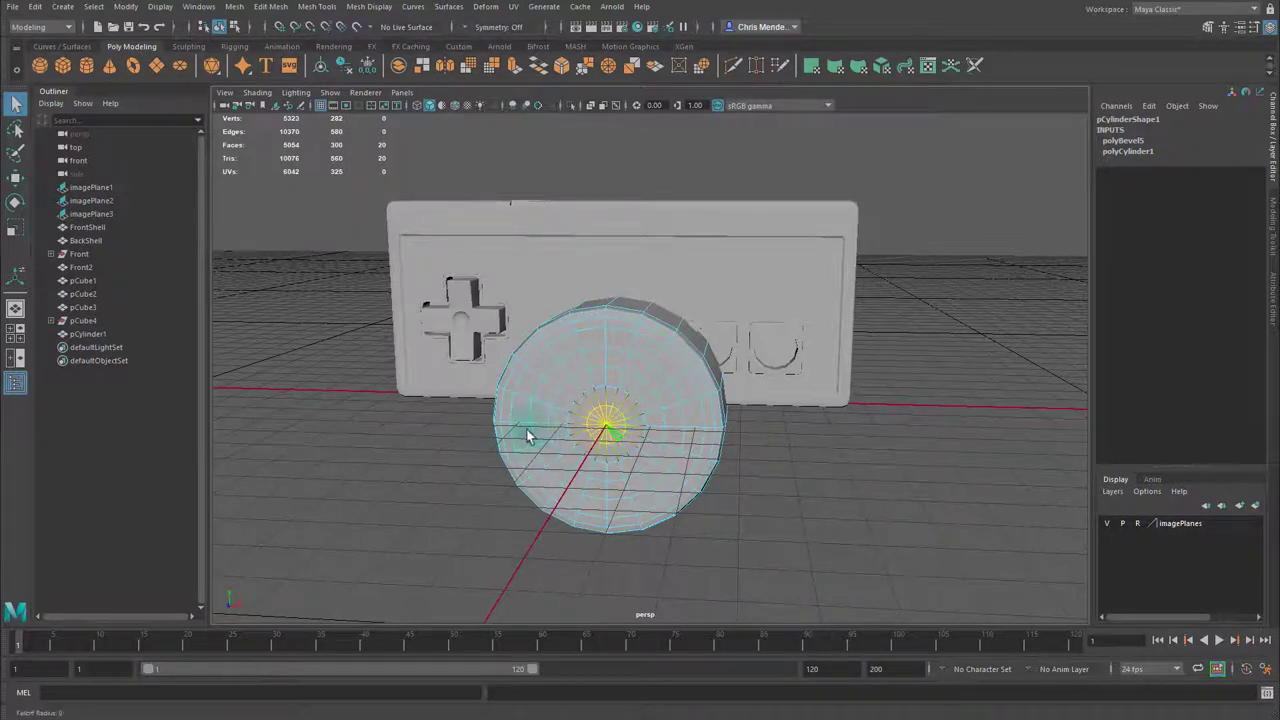
pyautogui.moveTo(555, 437); pyautogui.dragTo(712, 425)
pyautogui.press('w')
pyautogui.keyDown('alt'); pyautogui.moveTo(668, 470); pyautogui.dragTo(556, 457); pyautogui.keyUp('alt')
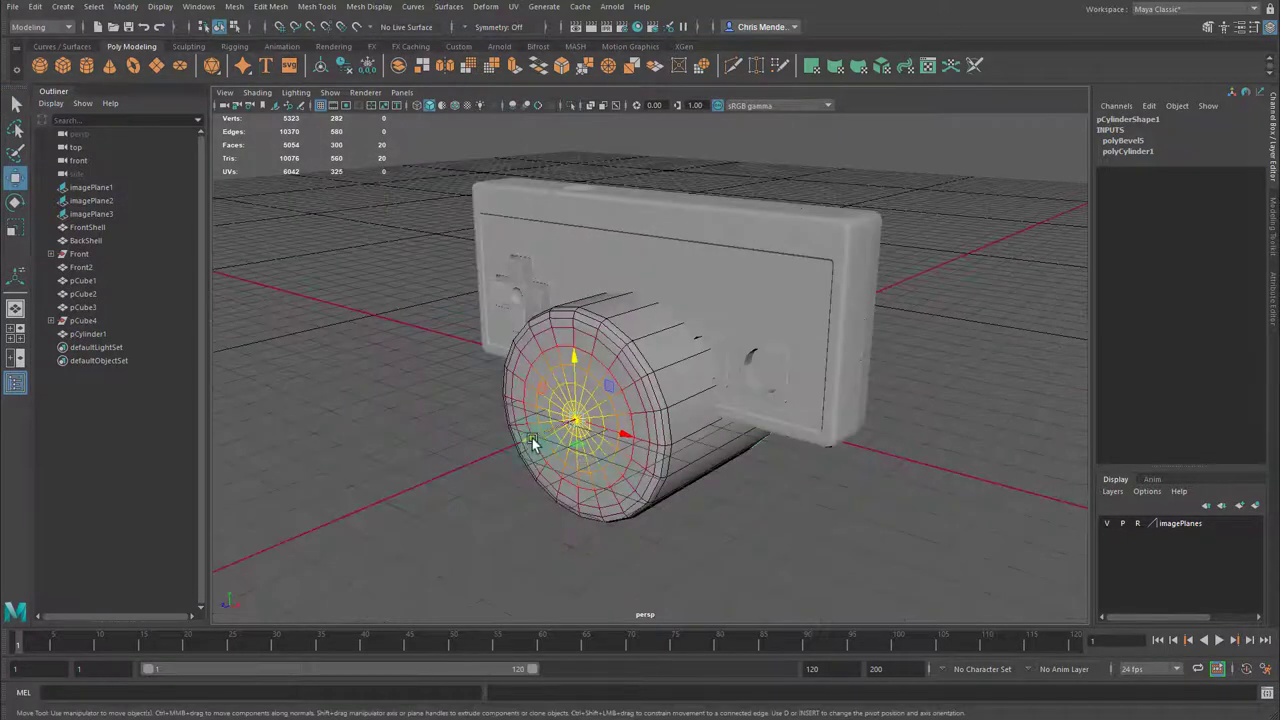
pyautogui.moveTo(532, 438); pyautogui.dragTo(615, 419)
pyautogui.hotkey('ctrl', 'z')
pyautogui.moveTo(533, 434); pyautogui.dragTo(555, 427, button='middle')
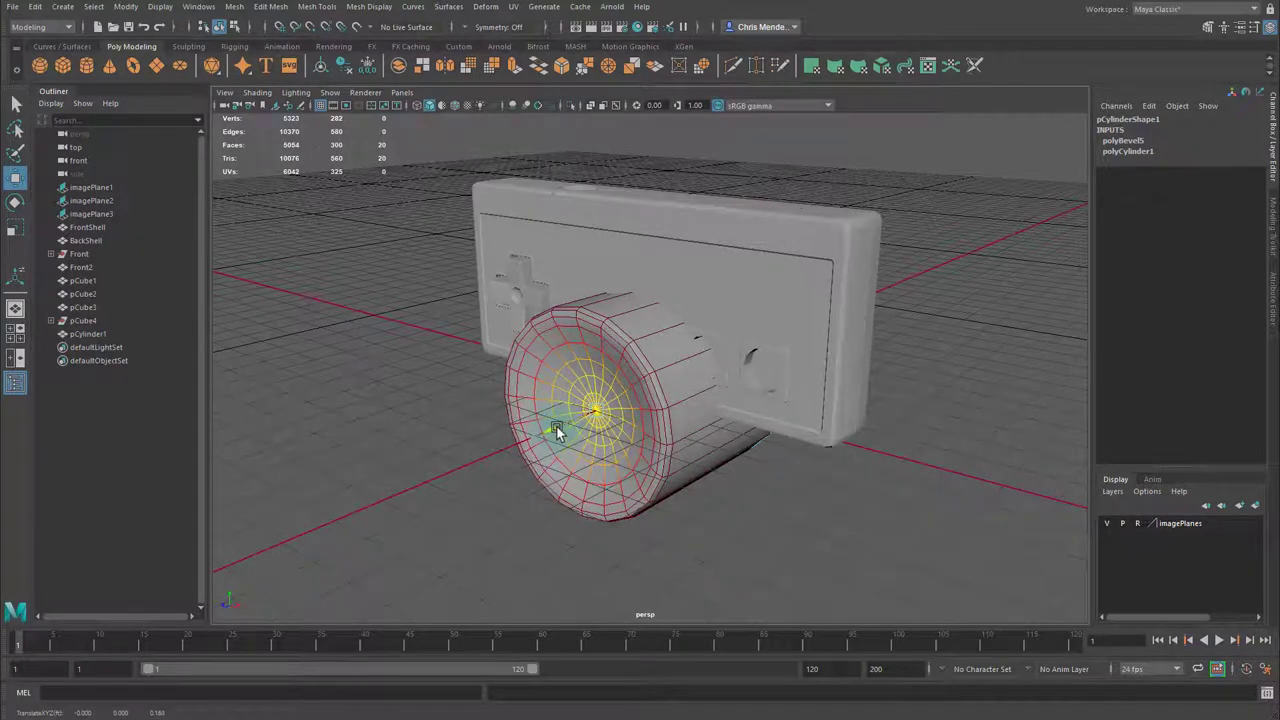
# Turn off soft selection and delete the faces of the cylinder's rear cap.
pyautogui.keyDown('alt'); pyautogui.moveTo(557, 426); pyautogui.dragTo(630, 361); pyautogui.keyUp('alt')
pyautogui.press('F8')
pyautogui.keyDown('alt'); pyautogui.moveTo(697, 429); pyautogui.dragTo(849, 414); pyautogui.keyUp('alt')
pyautogui.moveTo(557, 389); pyautogui.dragTo(560, 430, button='right')
pyautogui.click(370, 402)
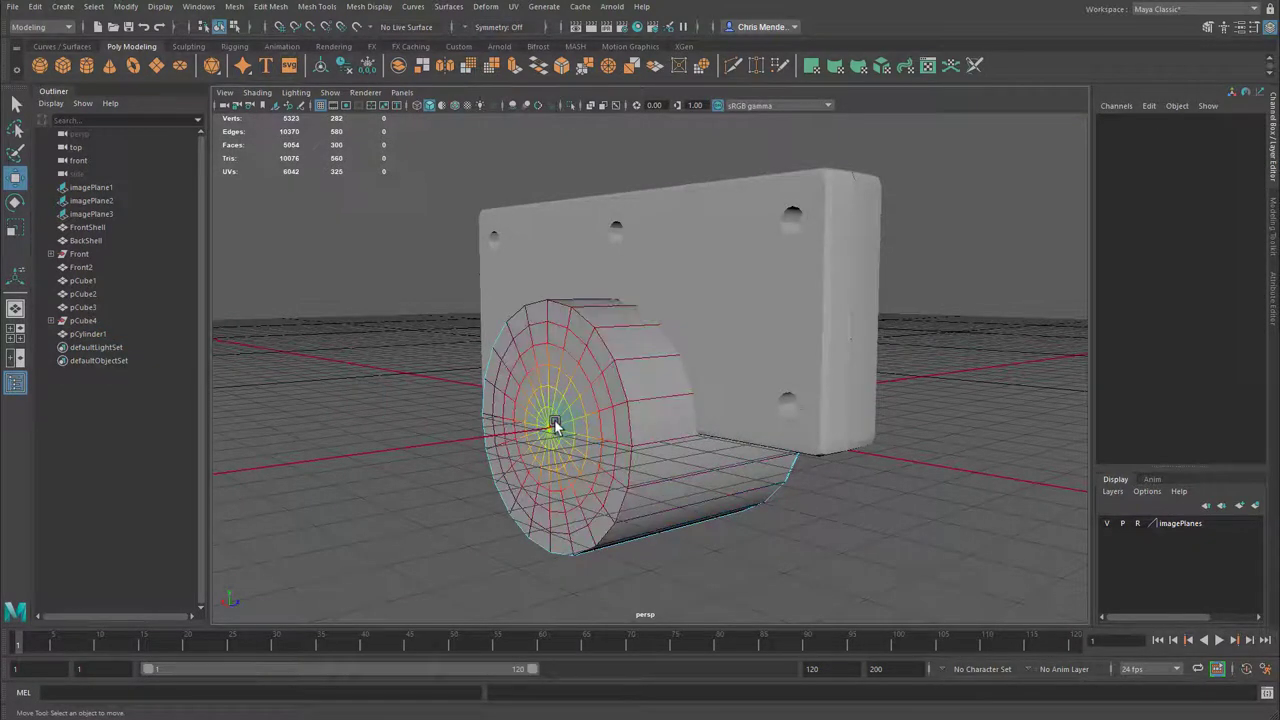
pyautogui.press('b')
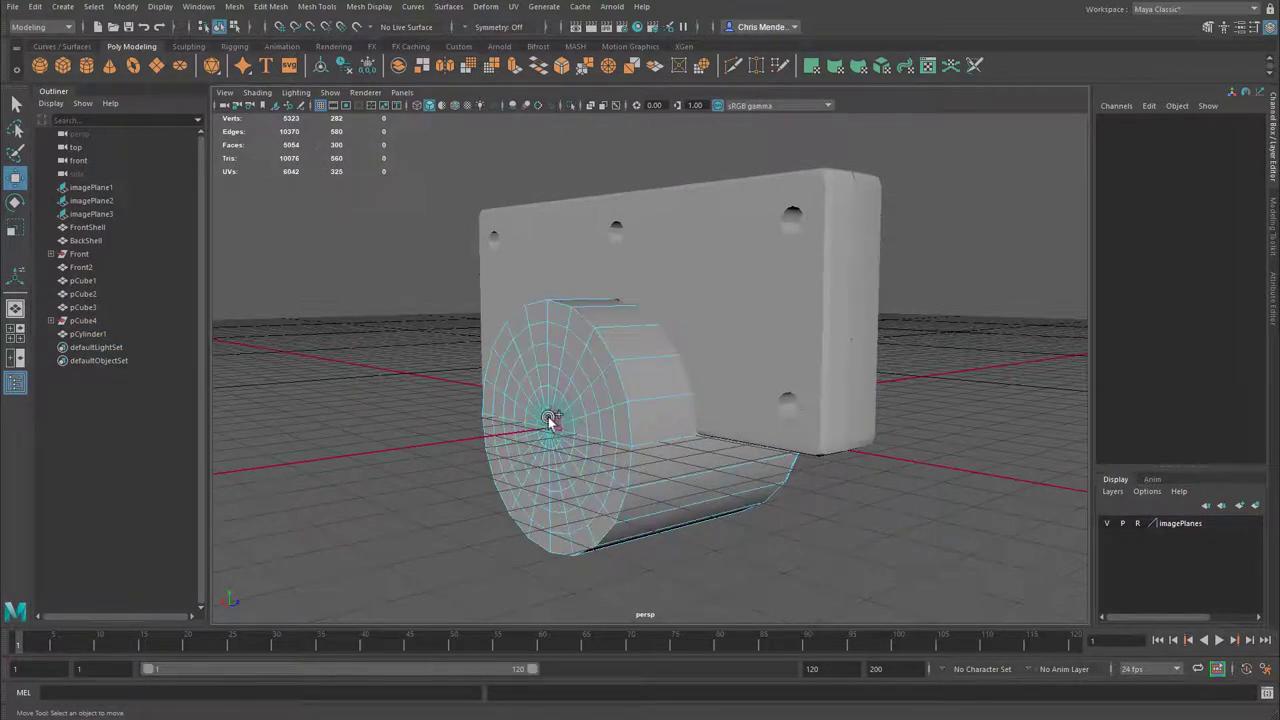
pyautogui.click(545, 412)
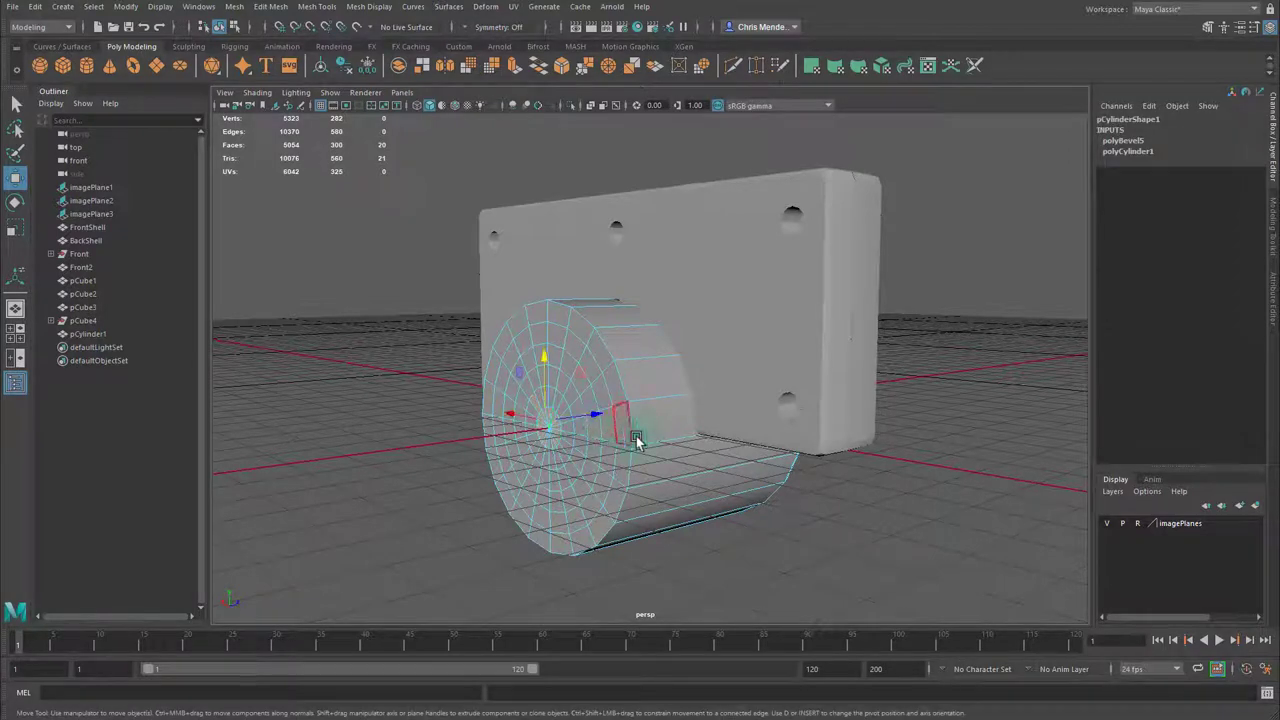
pyautogui.hotkey('ctrl', 'z')
pyautogui.keyDown('alt'); pyautogui.moveTo(597, 449); pyautogui.dragTo(694, 438); pyautogui.keyUp('alt')
pyautogui.click(701, 429)
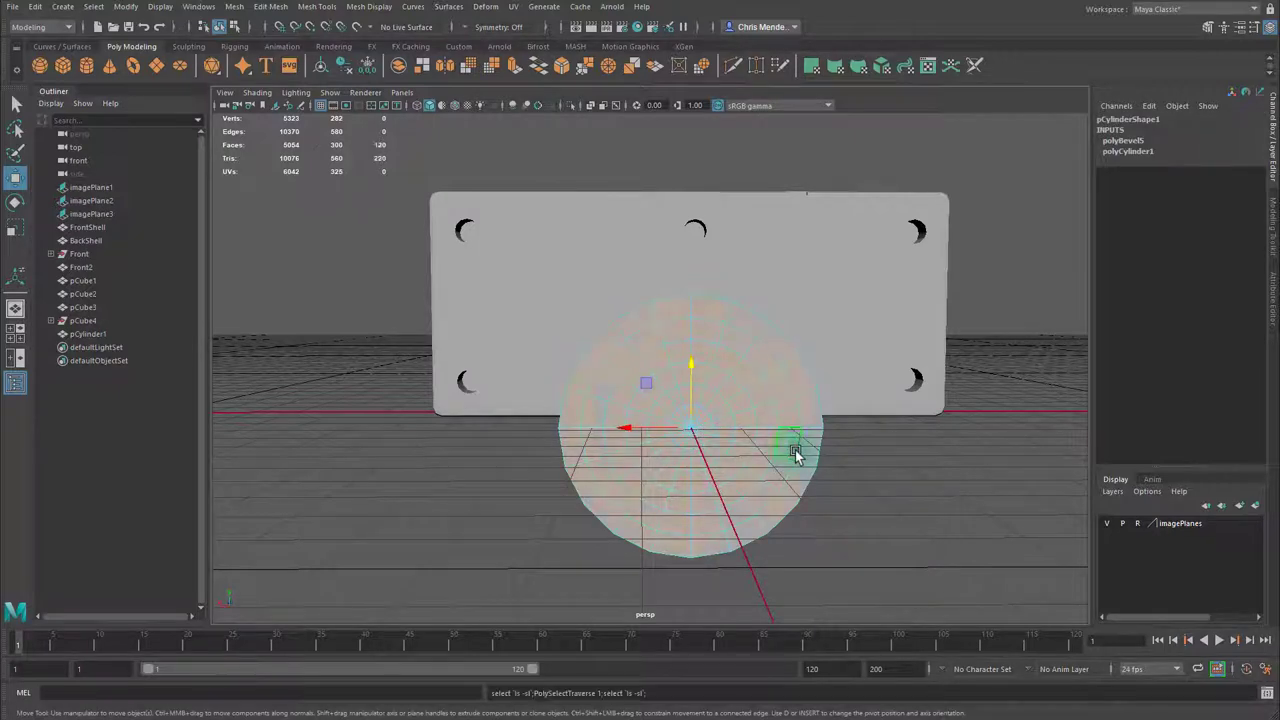
pyautogui.press('Delete')
# Scale the cylinder uniformly to 0.043 and place it over the B button at Translate X 0.187, Y 0.121.
pyautogui.keyDown('alt'); pyautogui.moveTo(820, 434); pyautogui.dragTo(735, 365); pyautogui.keyUp('alt')
pyautogui.press('F8')
pyautogui.press('r')
pyautogui.keyDown('alt'); pyautogui.moveTo(639, 410); pyautogui.dragTo(545, 420); pyautogui.keyUp('alt')
pyautogui.press('space')
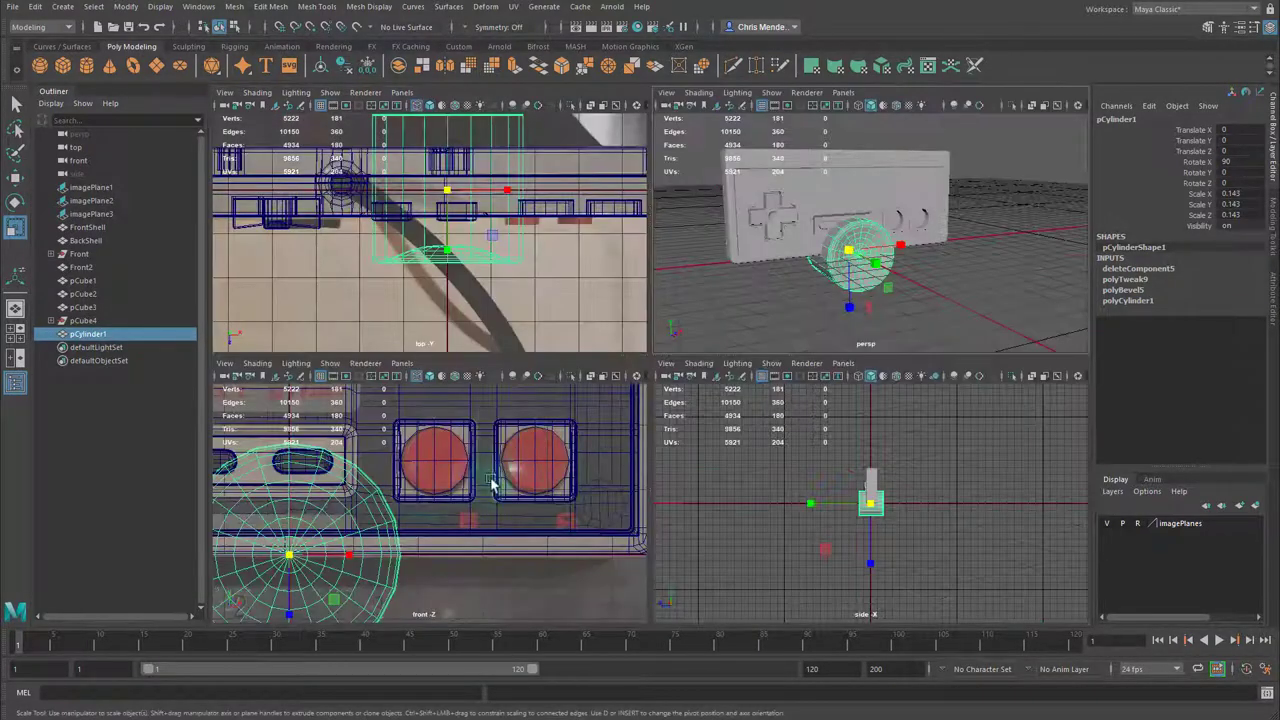
pyautogui.press('w')
pyautogui.moveTo(334, 521); pyautogui.dragTo(296, 486)
pyautogui.press('r')
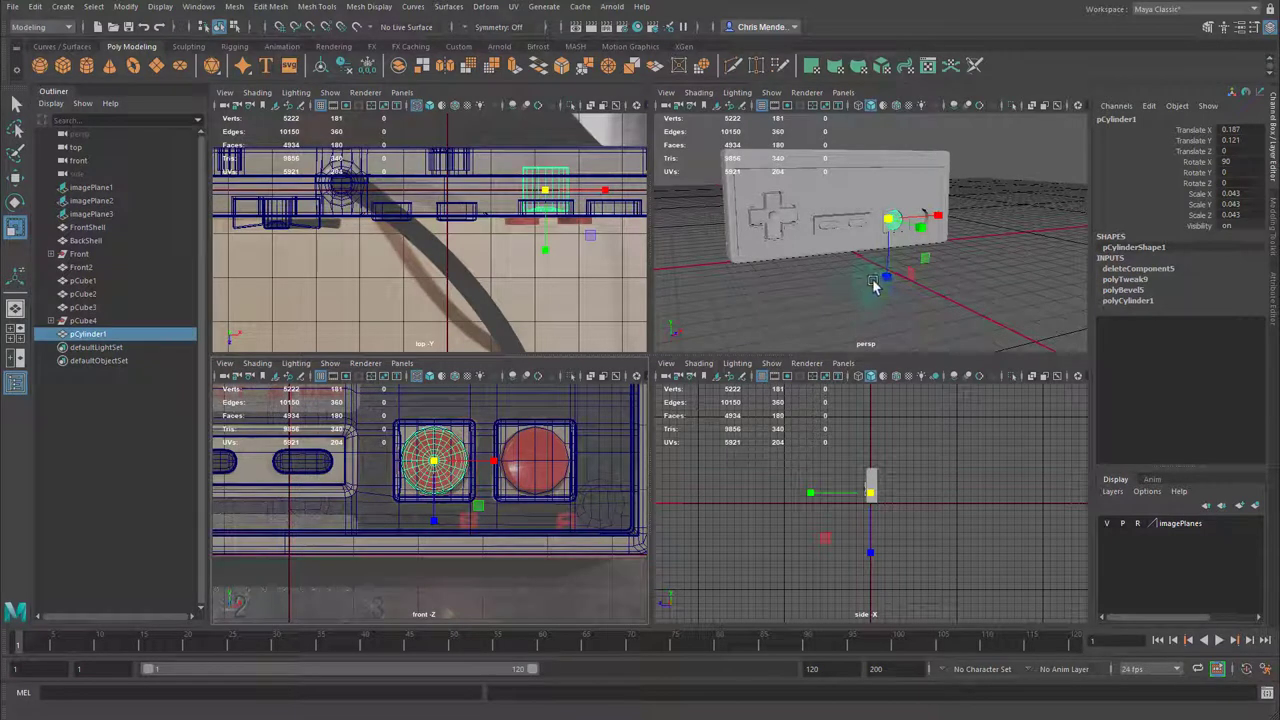
# Move the cylinder forward to Translate Z 0.025, centred in the B hole at Translate X 0.187.
pyautogui.press('f')
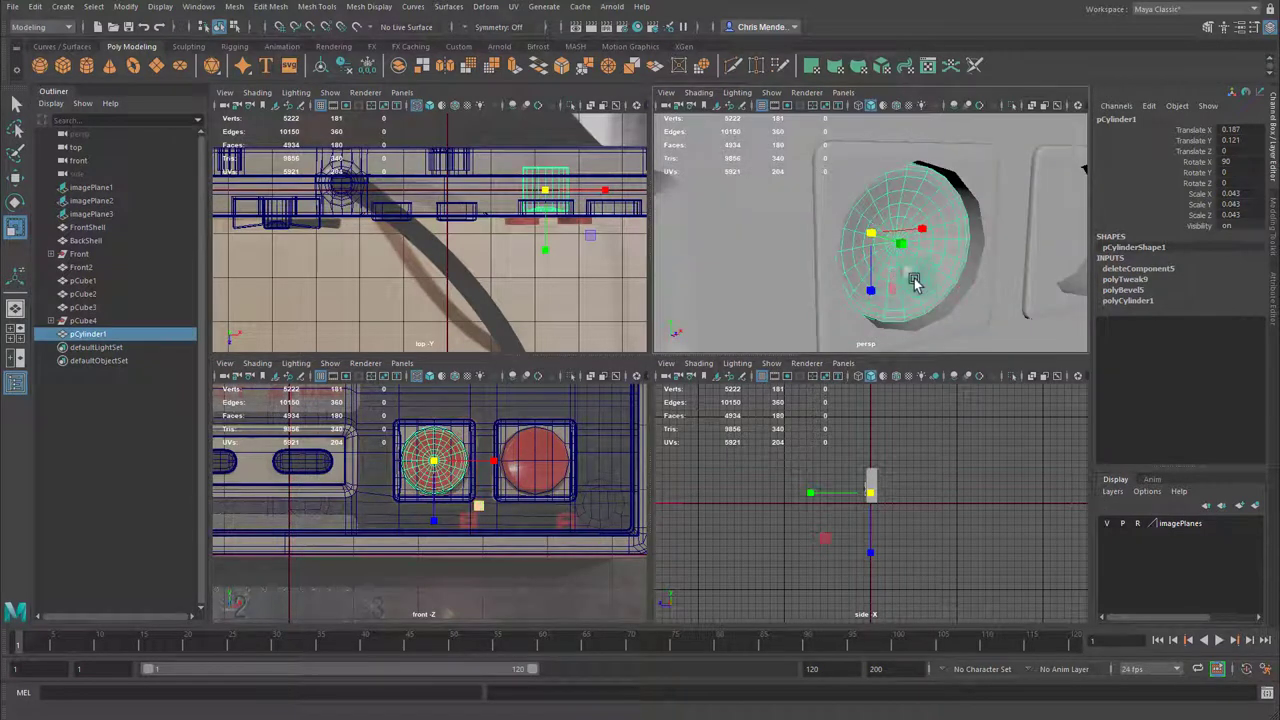
pyautogui.press('w')
pyautogui.keyDown('alt'); pyautogui.moveTo(900, 243); pyautogui.dragTo(831, 260); pyautogui.keyUp('alt')
pyautogui.moveTo(934, 249); pyautogui.dragTo(697, 241)
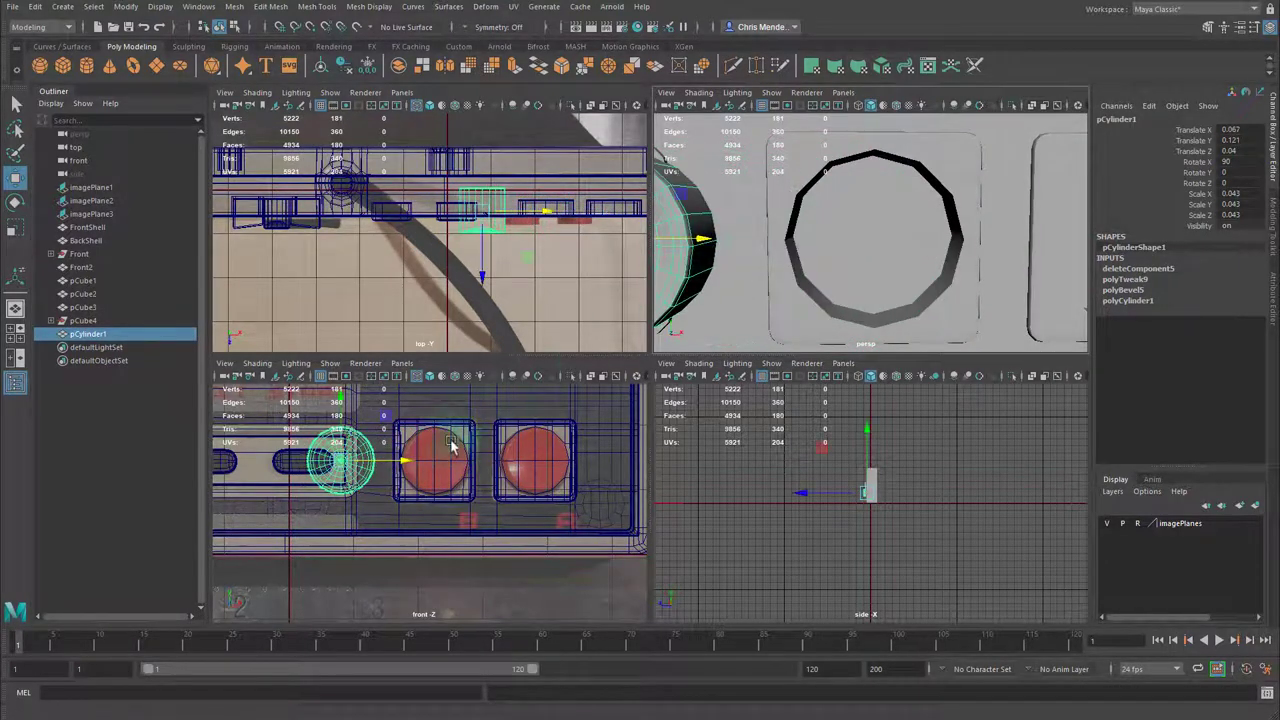
pyautogui.keyDown('alt'); pyautogui.moveTo(468, 464); pyautogui.dragTo(679, 490, button='right'); pyautogui.keyUp('alt')
pyautogui.keyDown('alt'); pyautogui.moveTo(550, 457); pyautogui.dragTo(503, 449, button='right'); pyautogui.keyUp('alt')
pyautogui.moveTo(276, 437); pyautogui.dragTo(437, 432)
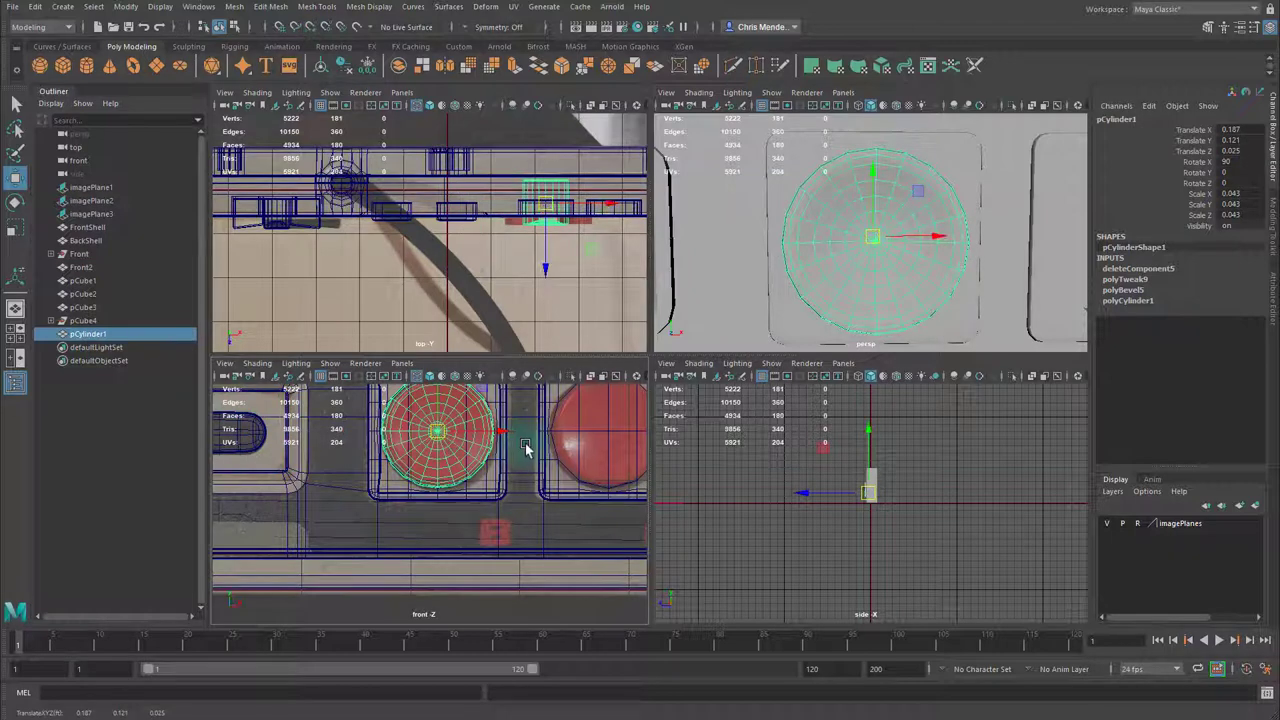
pyautogui.press('r')
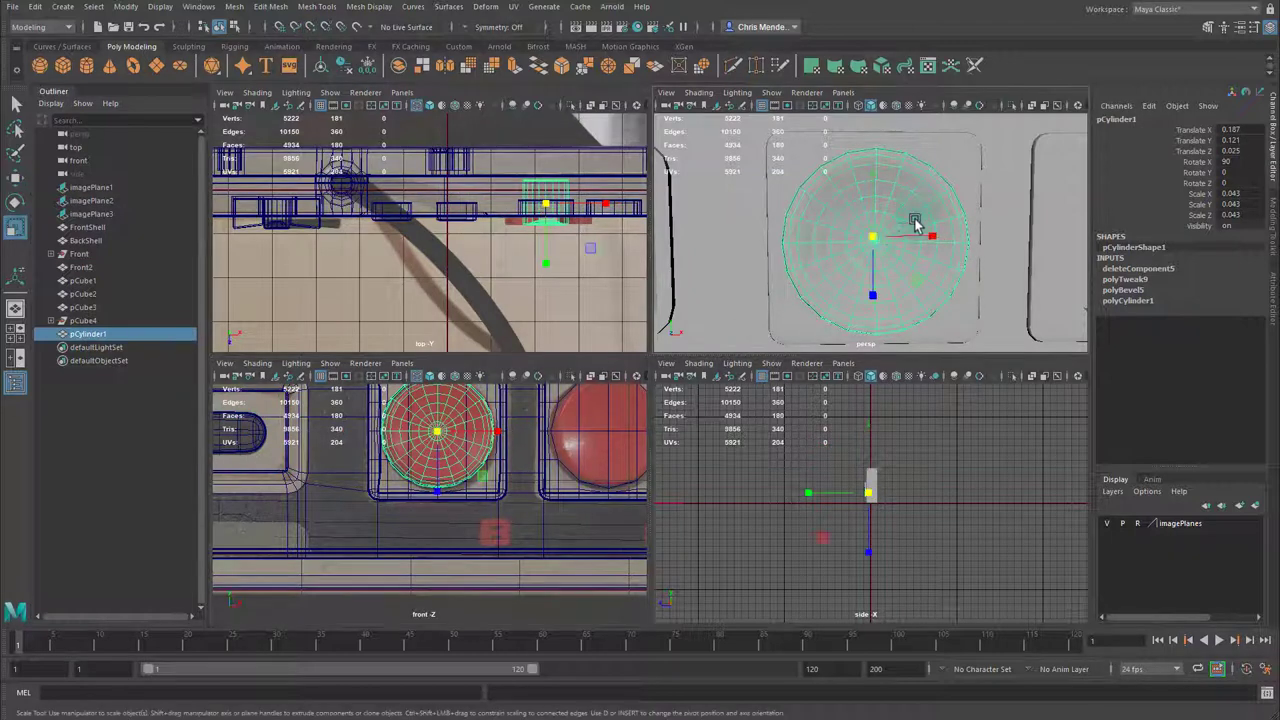
# Shift the cylinder's pivot to its front end and move the cylinder forward to Translate Z 0.031.
pyautogui.keyDown('alt'); pyautogui.moveTo(819, 274); pyautogui.dragTo(928, 283); pyautogui.keyUp('alt')
pyautogui.press('w')
pyautogui.press('d')
pyautogui.moveTo(907, 324); pyautogui.dragTo(905, 290)
pyautogui.scroll(-5, 957, 322)
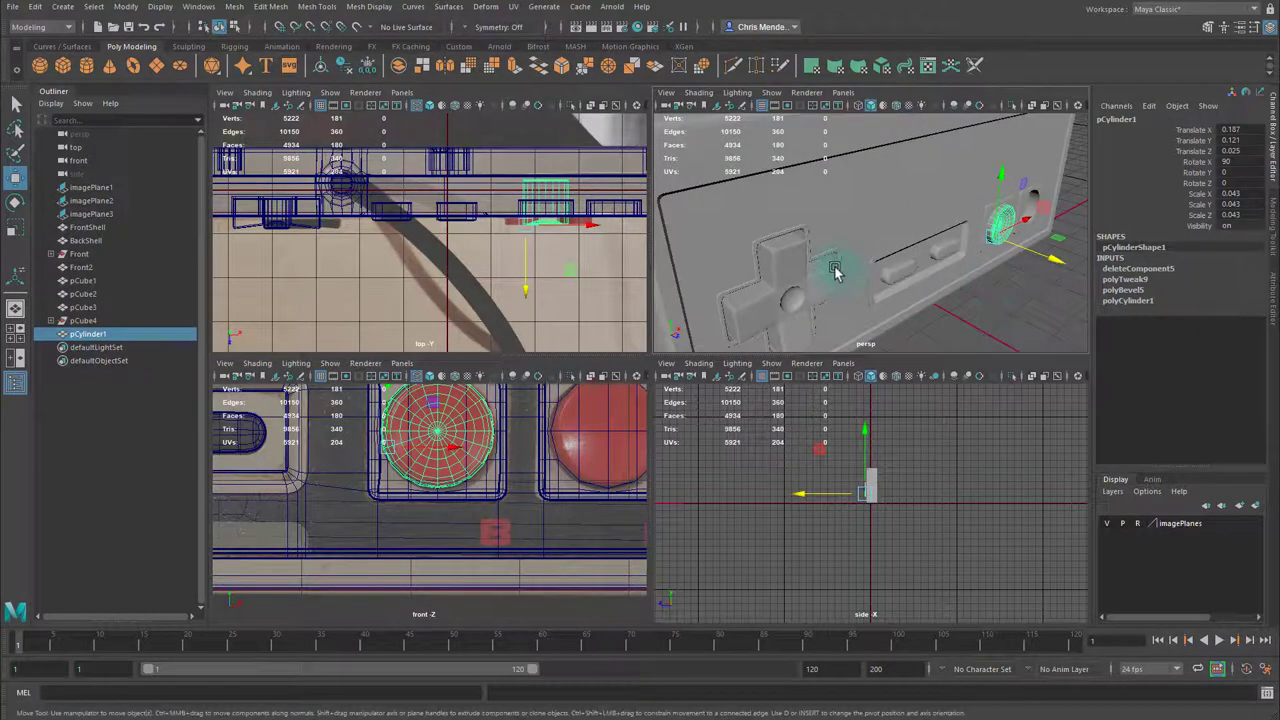
pyautogui.moveTo(800, 248); pyautogui.dragTo(798, 249, button='middle')
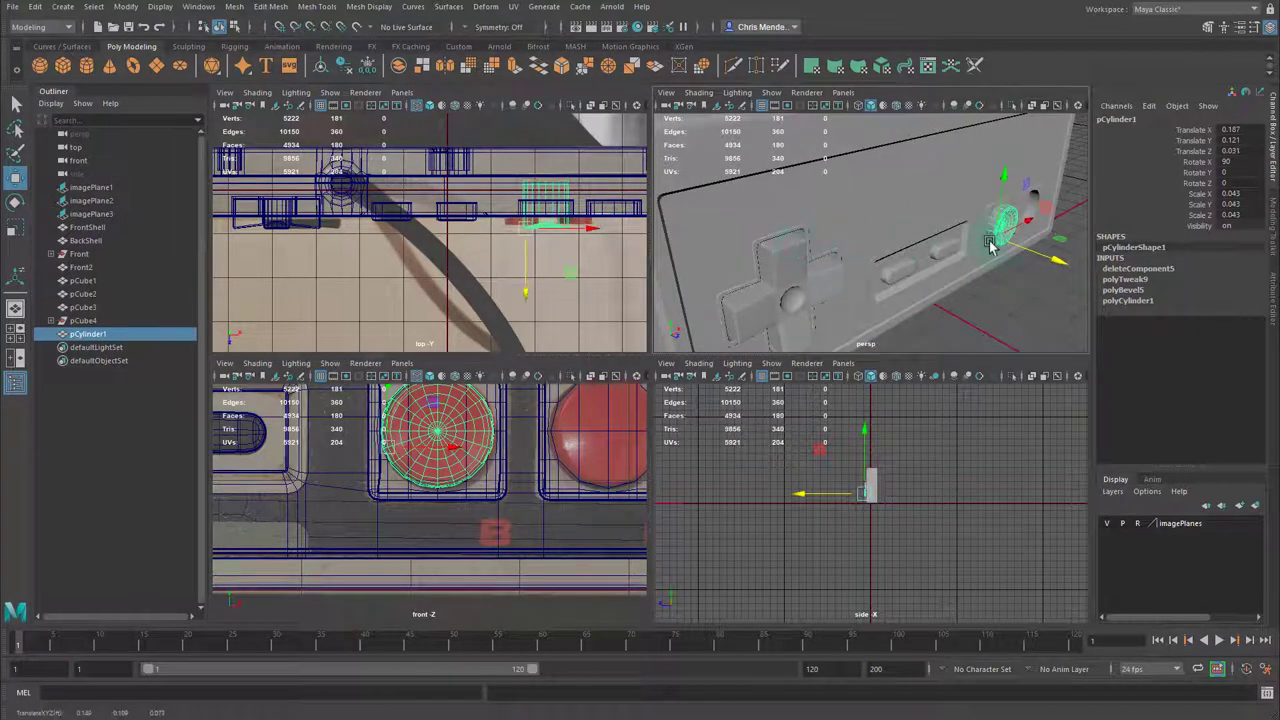
pyautogui.scroll(10, 1015, 237)
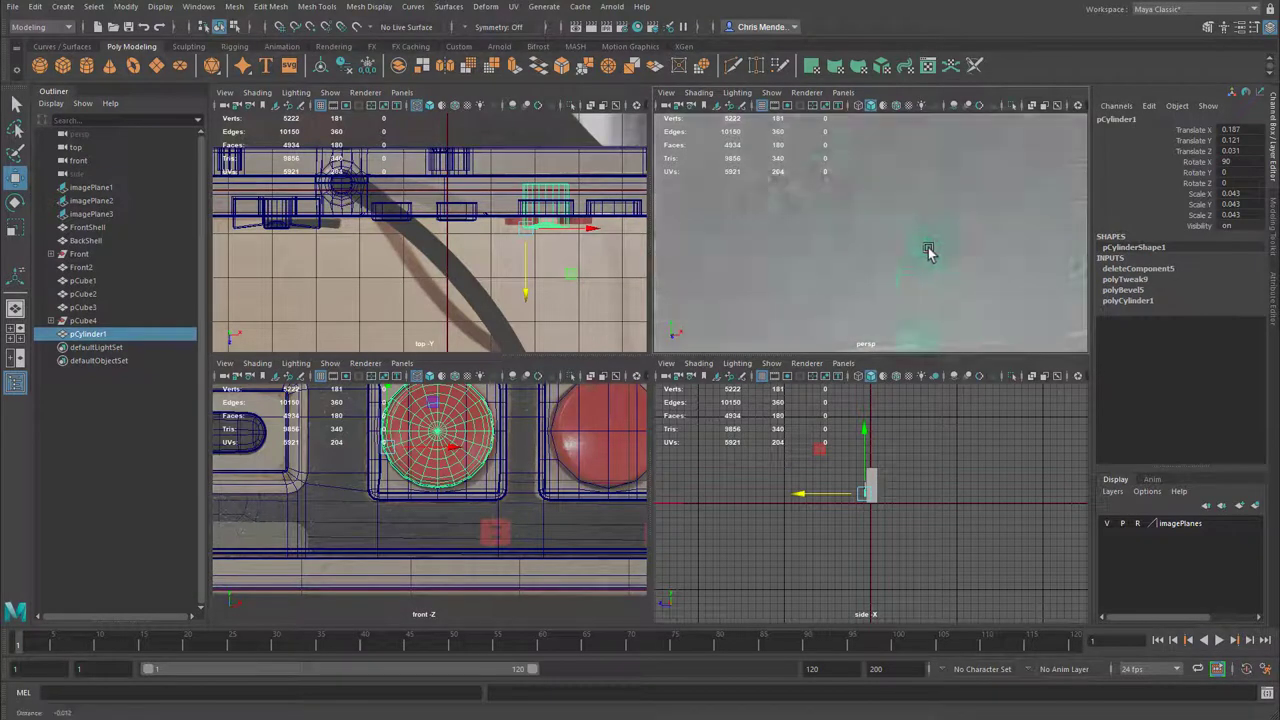
# Snap the cylinder's pivot to the centre vertex of its concave front face.
pyautogui.keyDown('alt'); pyautogui.moveTo(931, 272); pyautogui.dragTo(931, 271); pyautogui.keyUp('alt')
pyautogui.press('d')
pyautogui.press('v')
pyautogui.click(896, 287)
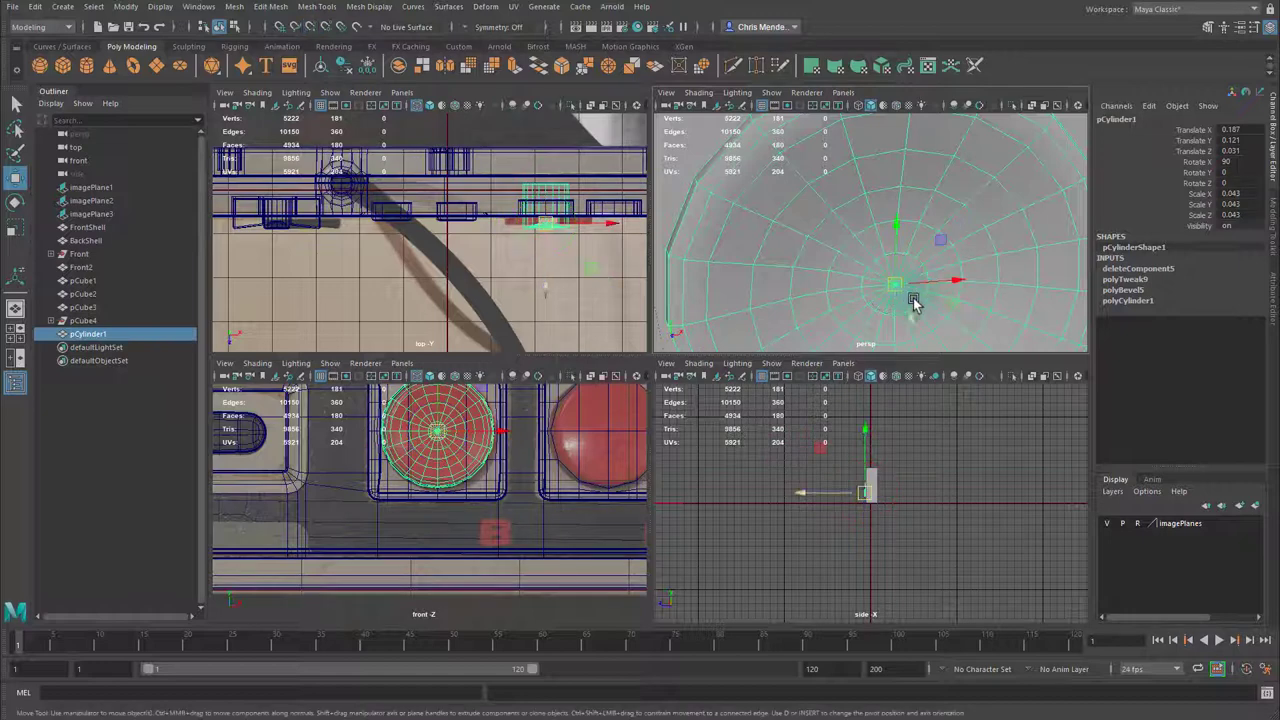
pyautogui.scroll(-6, 905, 290)
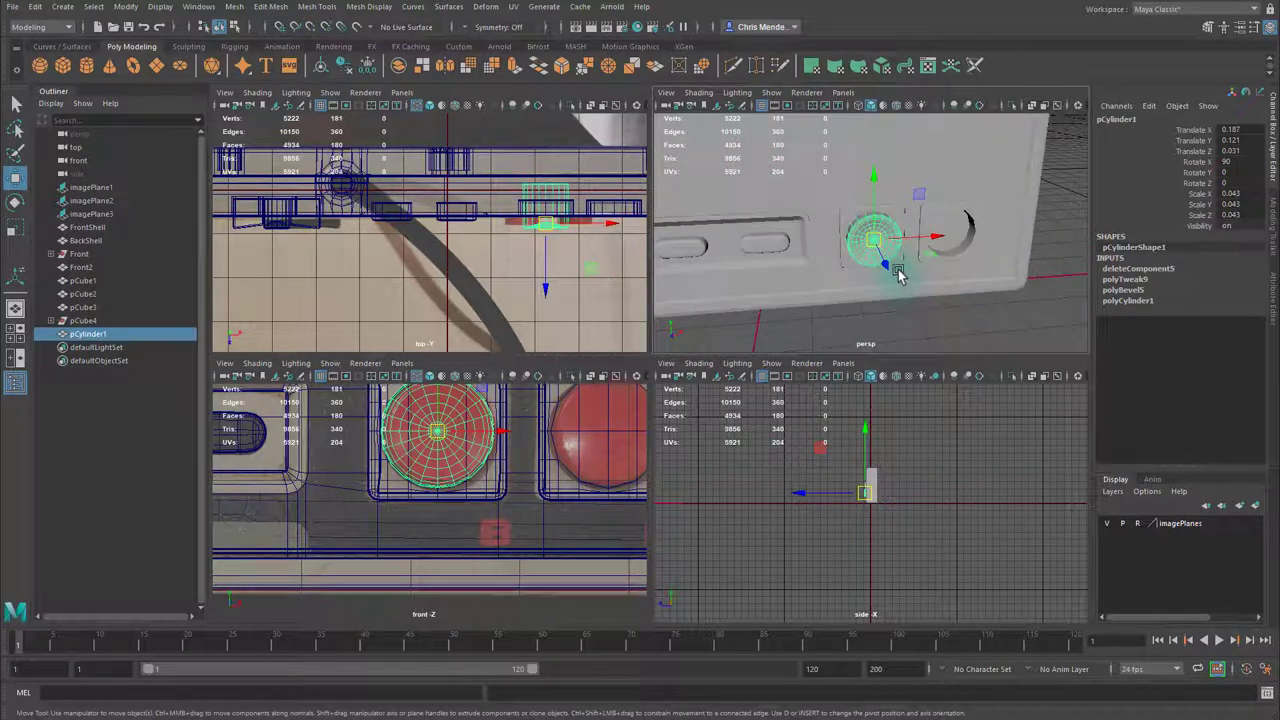
# Scale the B button cylinder to 0.041 in X and Z to fit its hole.
pyautogui.press('r')
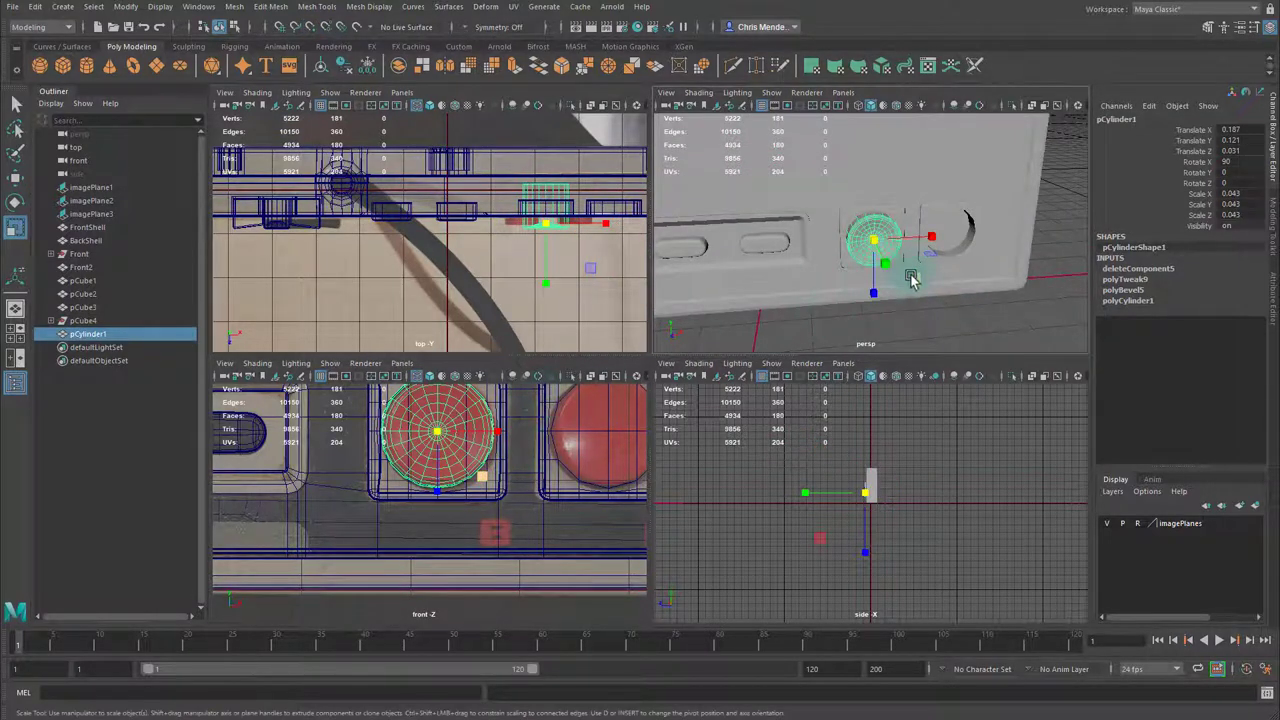
pyautogui.moveTo(911, 279); pyautogui.dragTo(916, 279)
pyautogui.scroll(8, 875, 237)
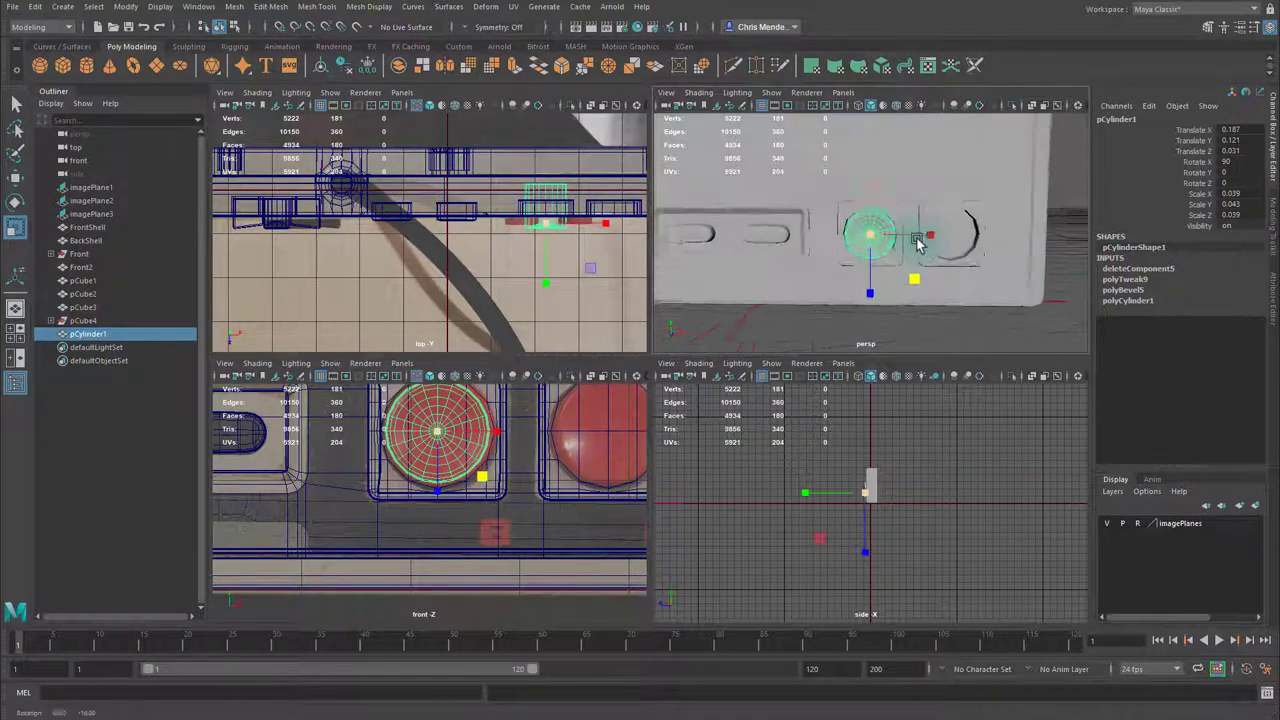
pyautogui.moveTo(931, 268); pyautogui.dragTo(933, 268)
pyautogui.moveTo(906, 271)
pyautogui.keyDown('alt'); pyautogui.mouseDown()
pyautogui.moveTo(897, 293)
pyautogui.moveTo(869, 294)
pyautogui.moveTo(894, 280)
pyautogui.moveTo(946, 286)
pyautogui.moveTo(903, 280)
pyautogui.mouseUp(); pyautogui.keyUp('alt')
pyautogui.scroll(-8, 903, 280)
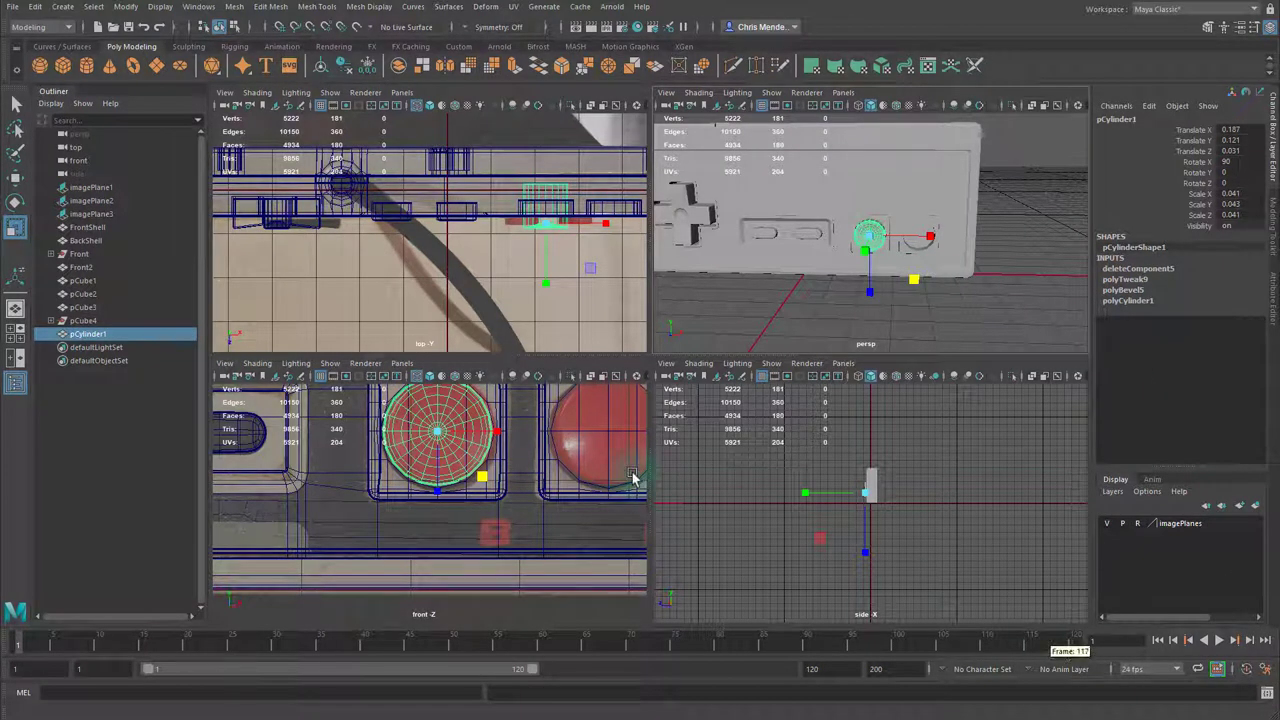
# Duplicate the B button and move the copy along X to 0.317, over the A button in the reference image.
pyautogui.press('f')
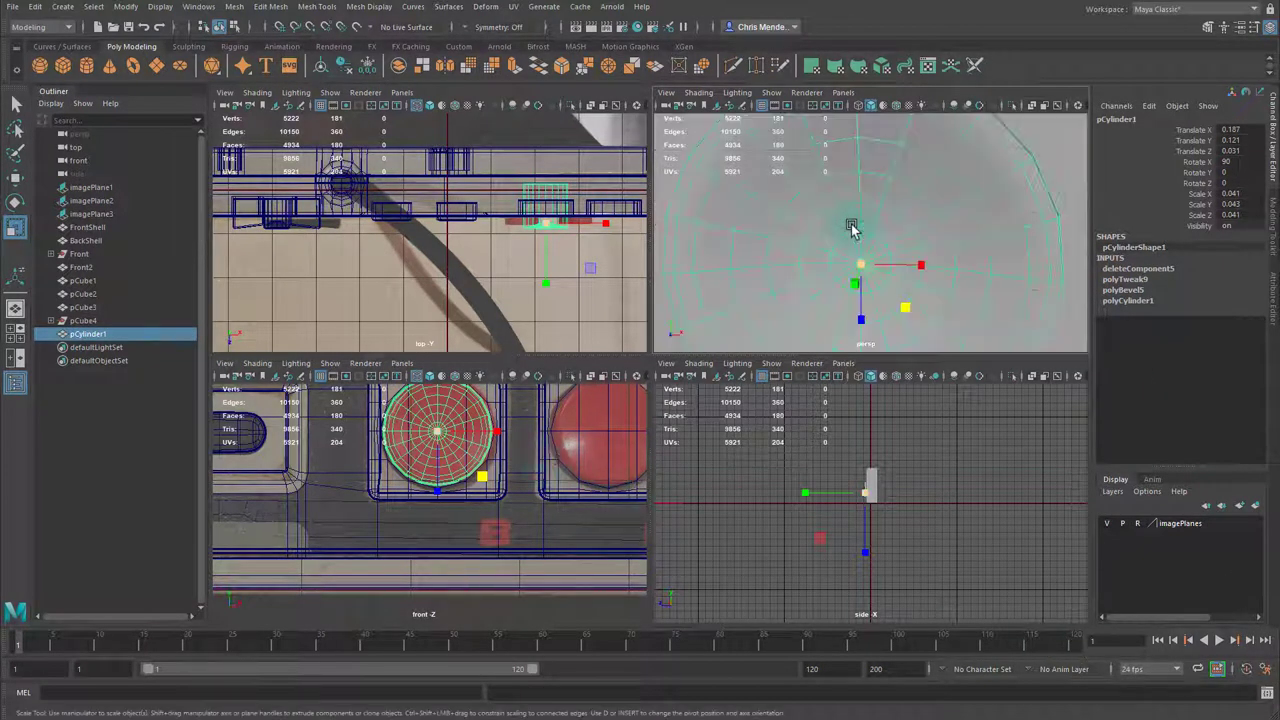
pyautogui.scroll(-6, 928, 256)
pyautogui.moveTo(909, 268)
pyautogui.keyDown('alt'); pyautogui.mouseDown()
pyautogui.moveTo(883, 249)
pyautogui.moveTo(917, 257)
pyautogui.mouseUp(); pyautogui.keyUp('alt')
pyautogui.keyDown('alt'); pyautogui.moveTo(497, 444); pyautogui.dragTo(499, 470, button='middle'); pyautogui.keyUp('alt')
pyautogui.press('space')
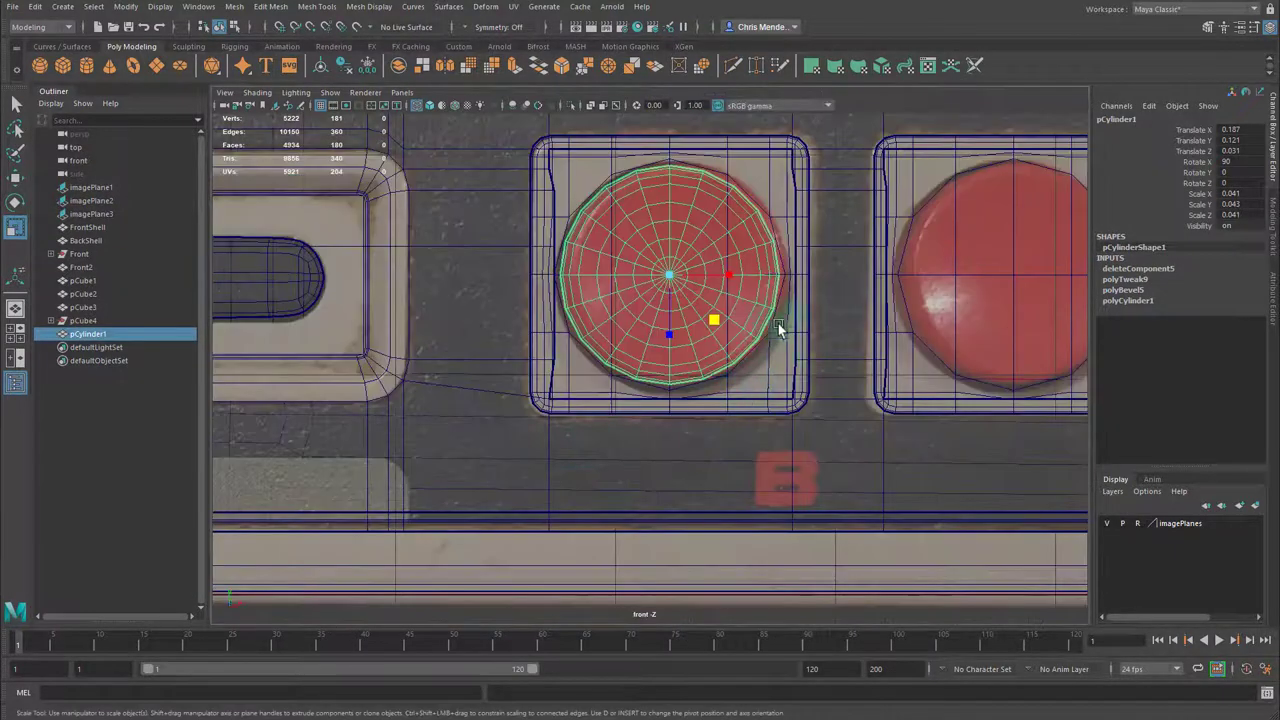
pyautogui.keyDown('alt'); pyautogui.moveTo(782, 304); pyautogui.dragTo(760, 311, button='middle'); pyautogui.keyUp('alt')
pyautogui.press('w')
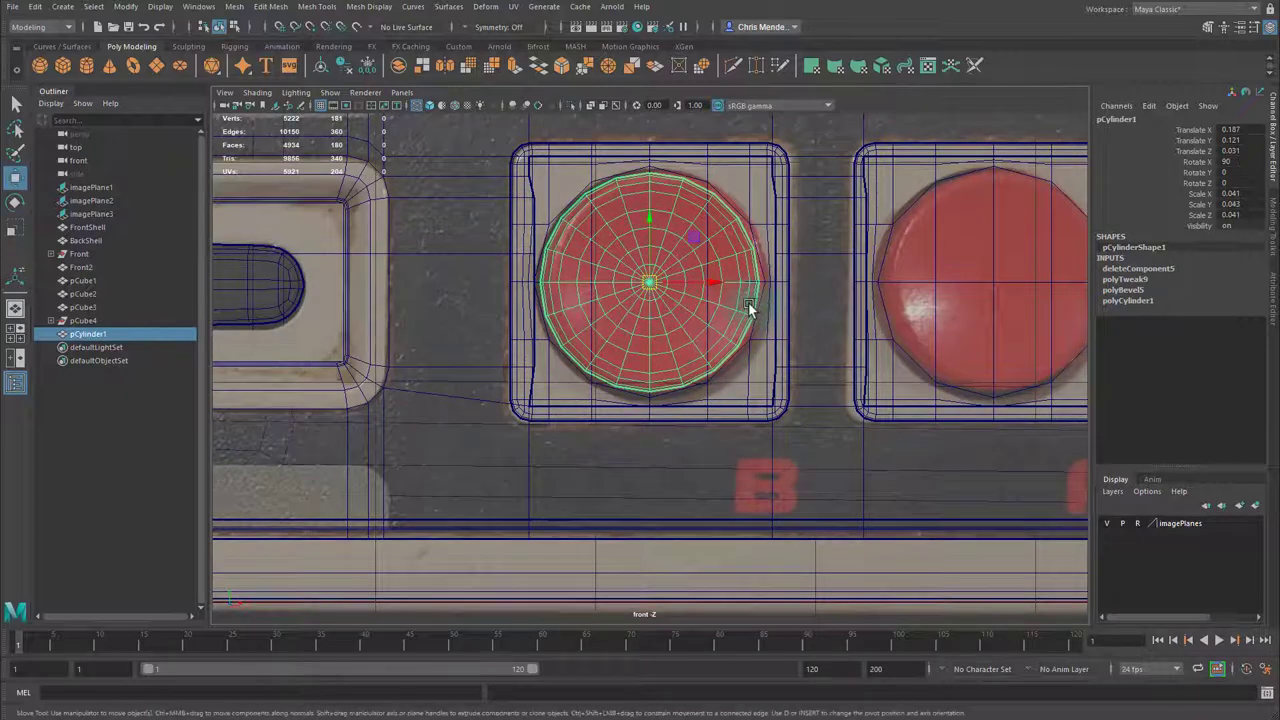
pyautogui.scroll(-5, 748, 303)
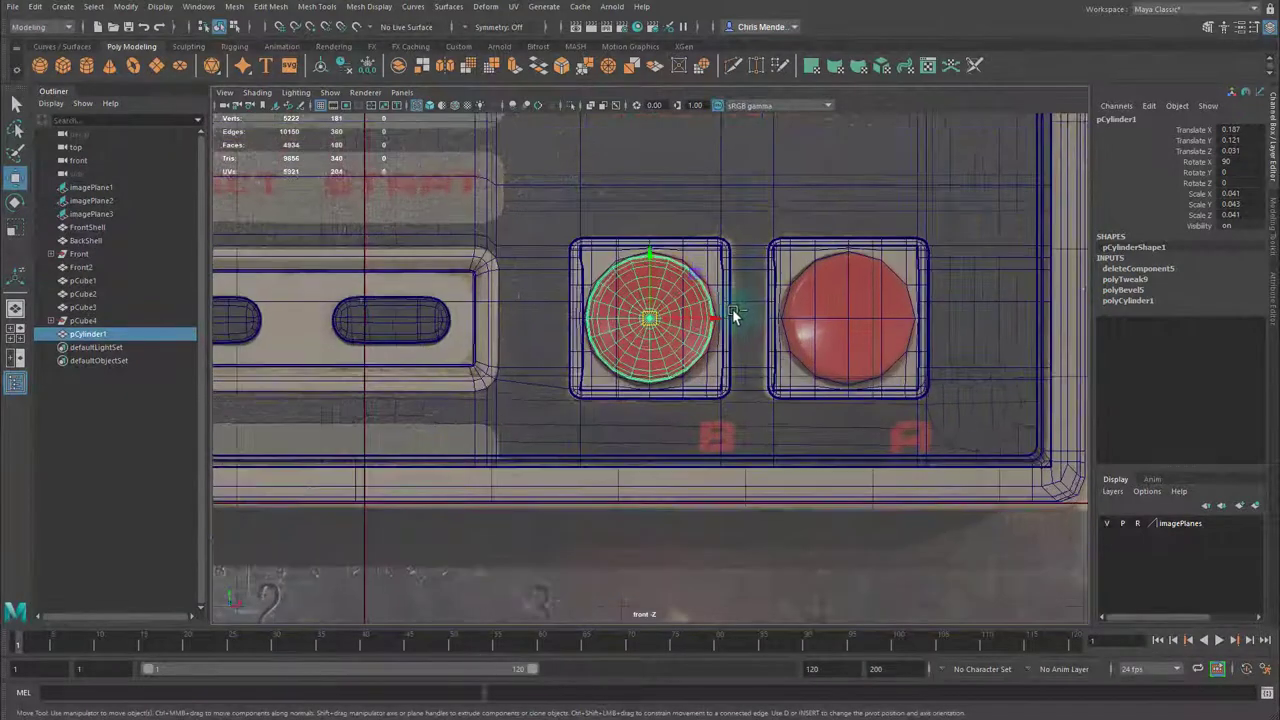
pyautogui.hotkey('ctrl', 'd')
pyautogui.moveTo(711, 318); pyautogui.dragTo(734, 319)
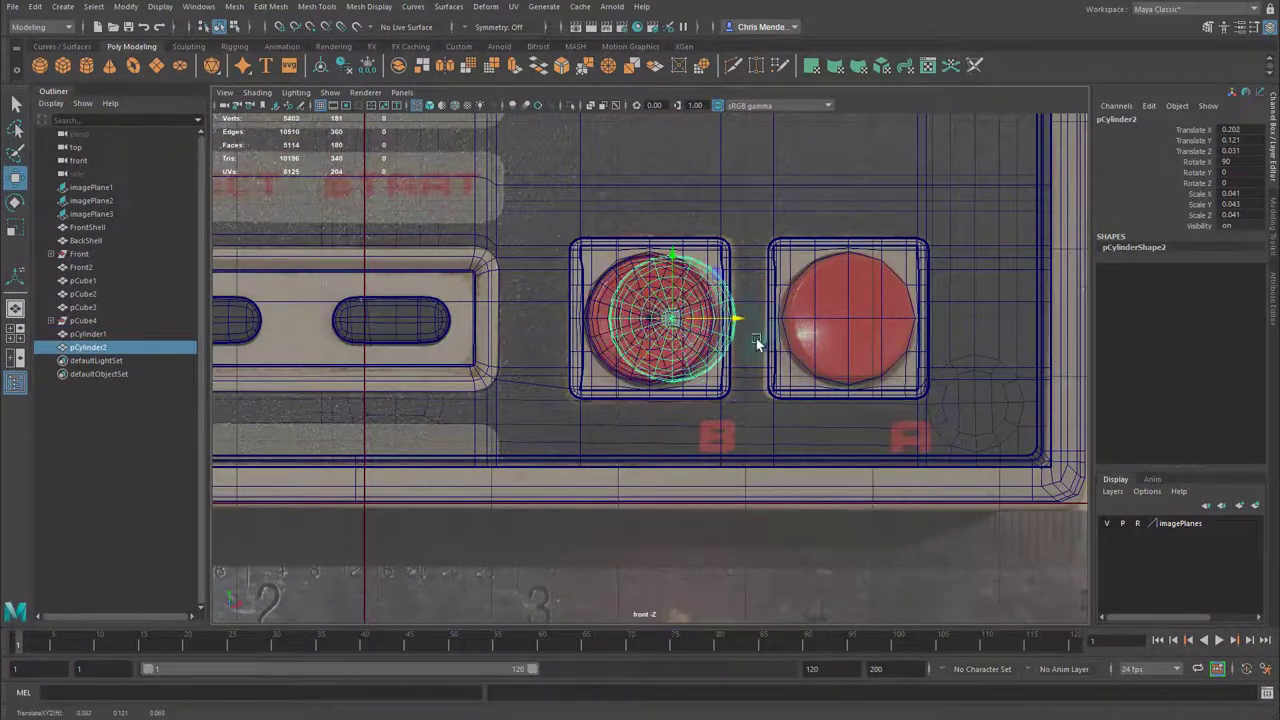
pyautogui.moveTo(865, 333); pyautogui.dragTo(850, 320, button='middle')
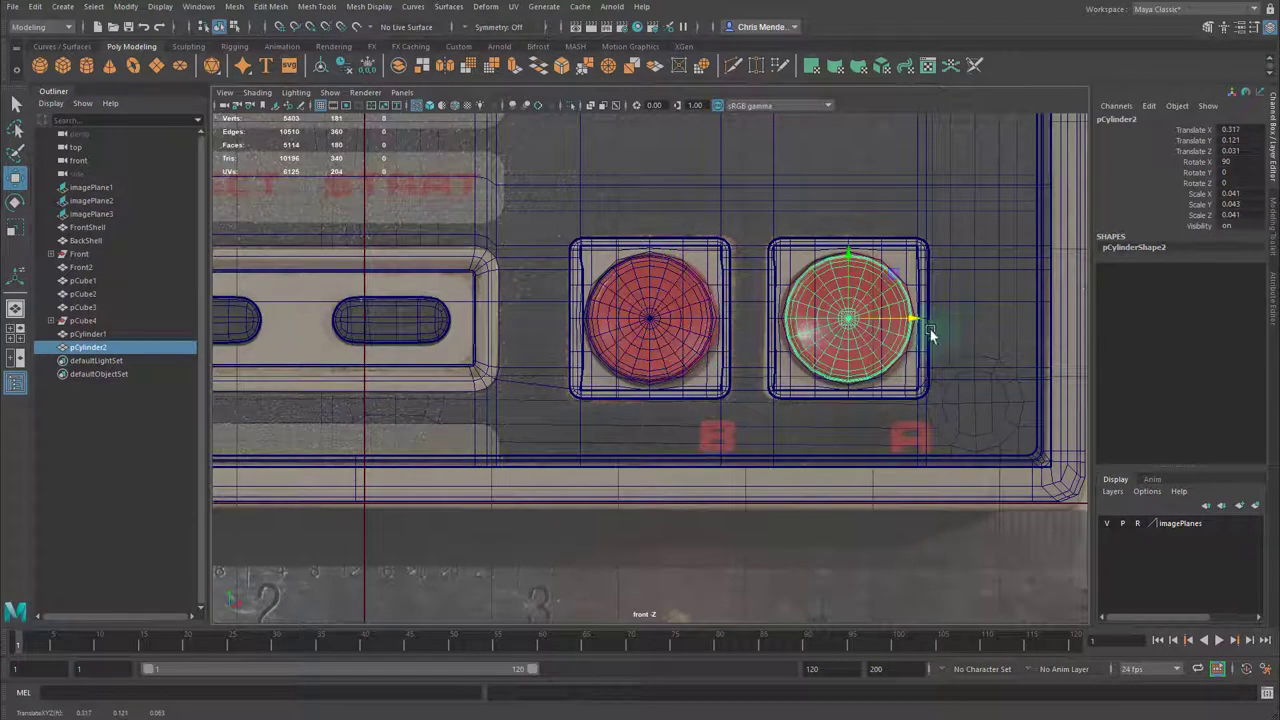
# Examine how the two round buttons sit in their square plates from the front and at an angle.
pyautogui.press('space')
pyautogui.press('space')
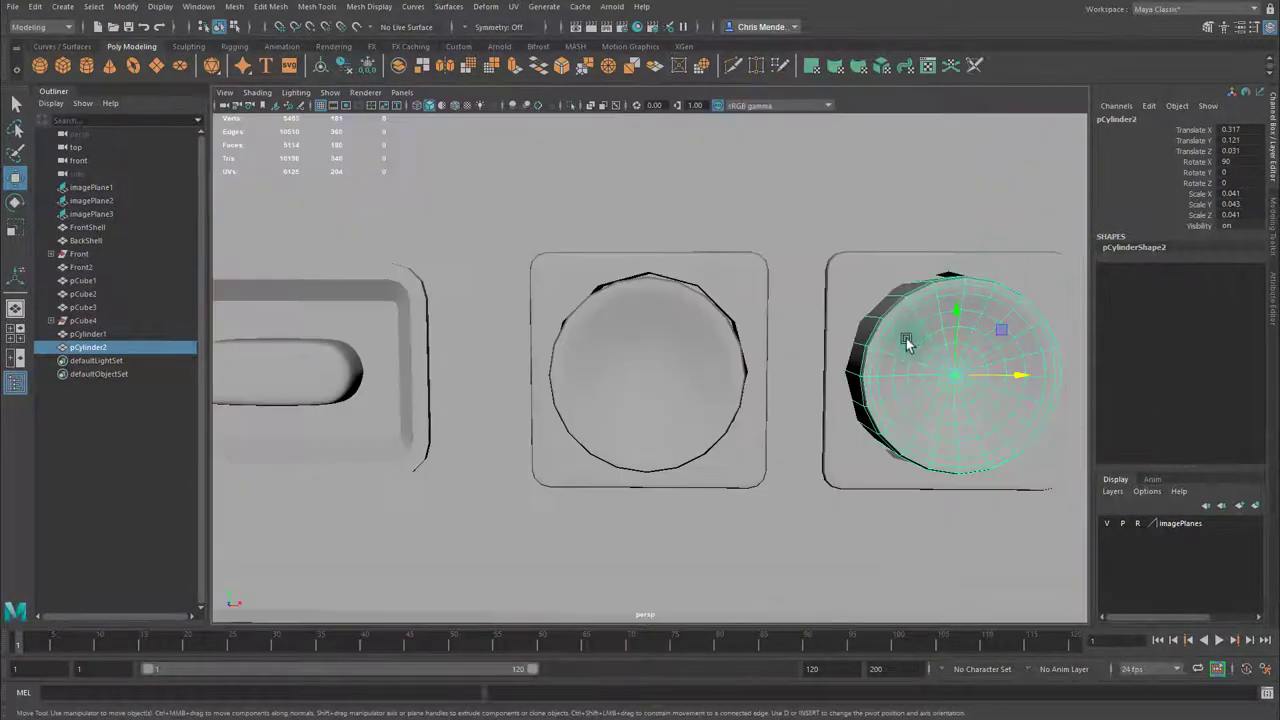
pyautogui.scroll(-5, 886, 358)
pyautogui.click(753, 335)
pyautogui.keyDown('shift'); pyautogui.click(687, 338); pyautogui.keyUp('shift')
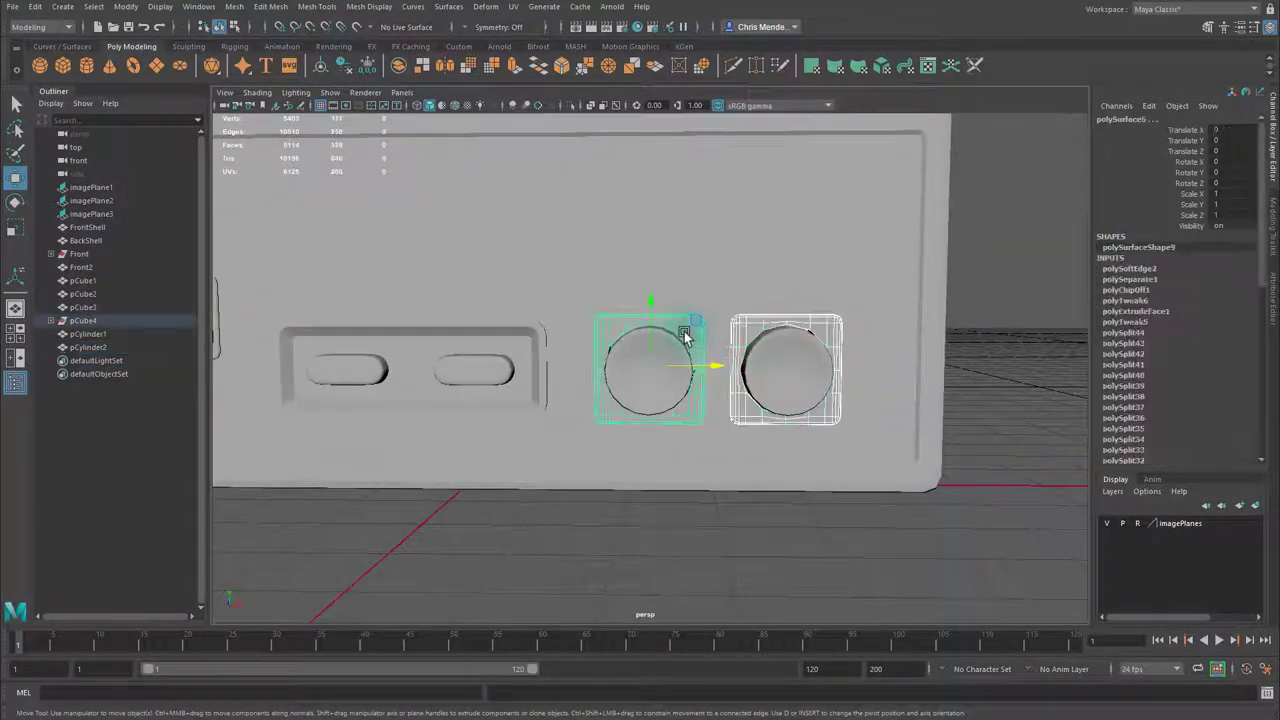
pyautogui.click(784, 354)
pyautogui.keyDown('alt'); pyautogui.moveTo(960, 354); pyautogui.dragTo(839, 350, button='right'); pyautogui.keyUp('alt')
pyautogui.click(918, 345)
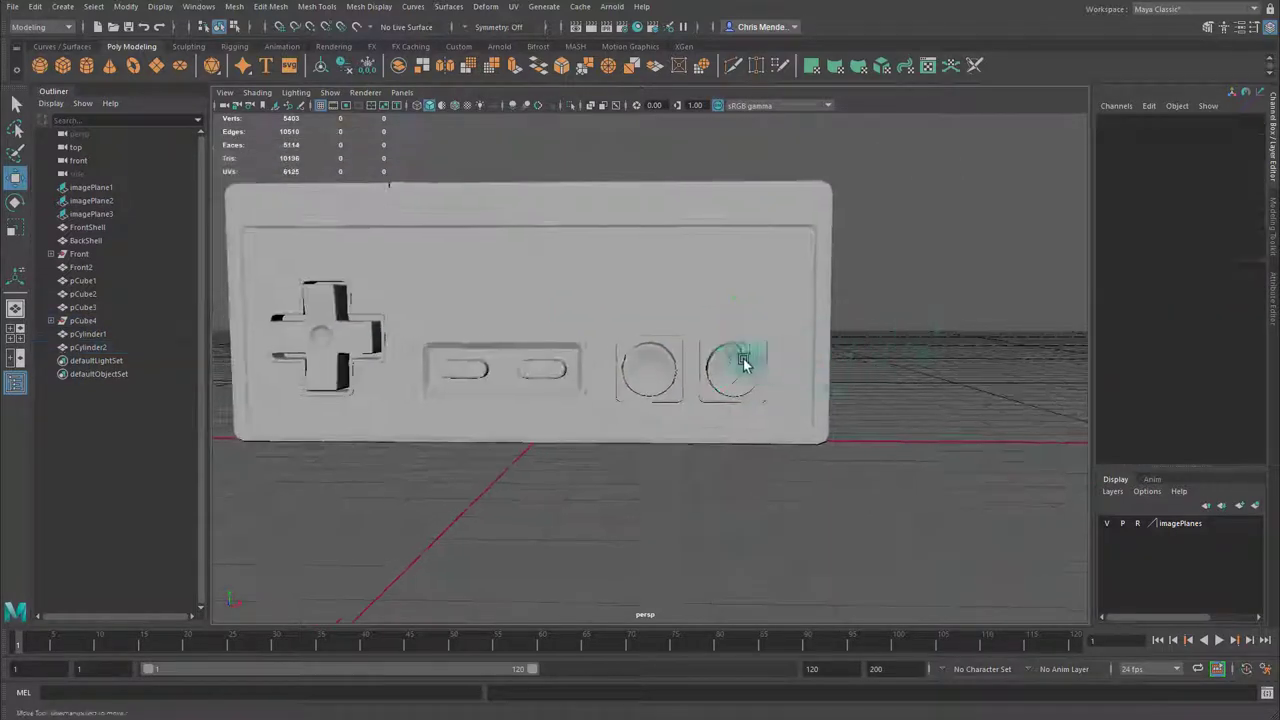
pyautogui.keyDown('alt'); pyautogui.moveTo(737, 360); pyautogui.dragTo(820, 381); pyautogui.keyUp('alt')
pyautogui.keyDown('alt'); pyautogui.moveTo(820, 381); pyautogui.dragTo(734, 371, button='right'); pyautogui.keyUp('alt')
pyautogui.moveTo(734, 371)
pyautogui.keyDown('alt'); pyautogui.mouseDown()
pyautogui.moveTo(720, 377)
pyautogui.moveTo(758, 368)
pyautogui.mouseUp(); pyautogui.keyUp('alt')
pyautogui.keyDown('alt'); pyautogui.moveTo(758, 368); pyautogui.dragTo(1186, 471, button='right'); pyautogui.keyUp('alt')
# Soft-select the central front faces of both round buttons and pull them slightly forward to make the concavity shallower.
pyautogui.click(665, 392)
pyautogui.keyDown('shift'); pyautogui.click(850, 373); pyautogui.keyUp('shift')
pyautogui.scroll(5, 760, 395)
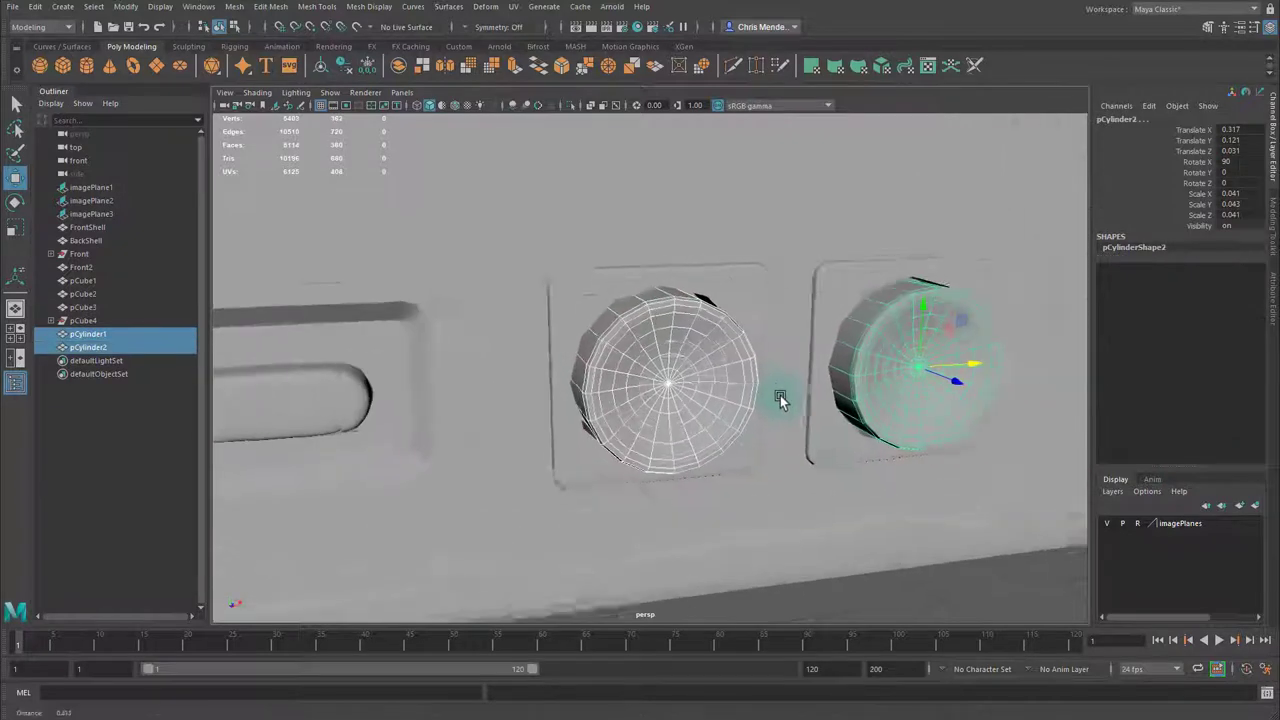
pyautogui.keyDown('shift'); pyautogui.moveTo(720, 357); pyautogui.dragTo(704, 394, button='right'); pyautogui.keyUp('shift')
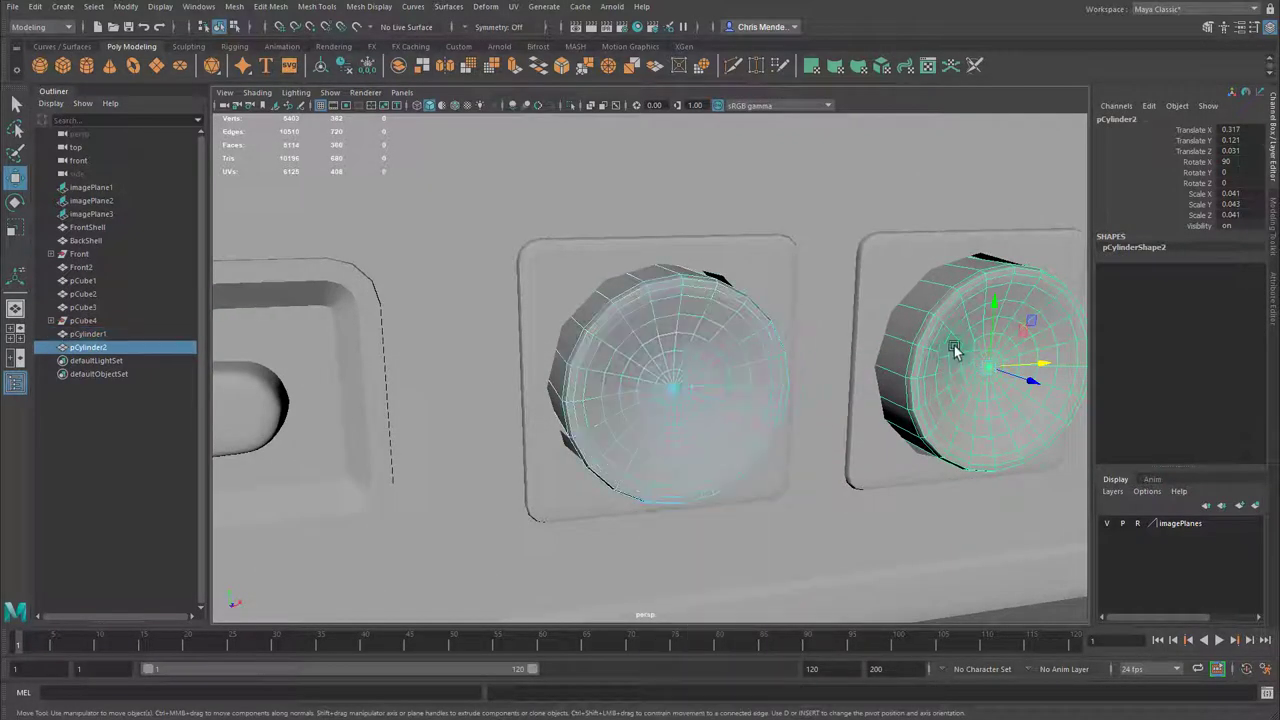
pyautogui.moveTo(960, 344); pyautogui.dragTo(963, 378, button='right')
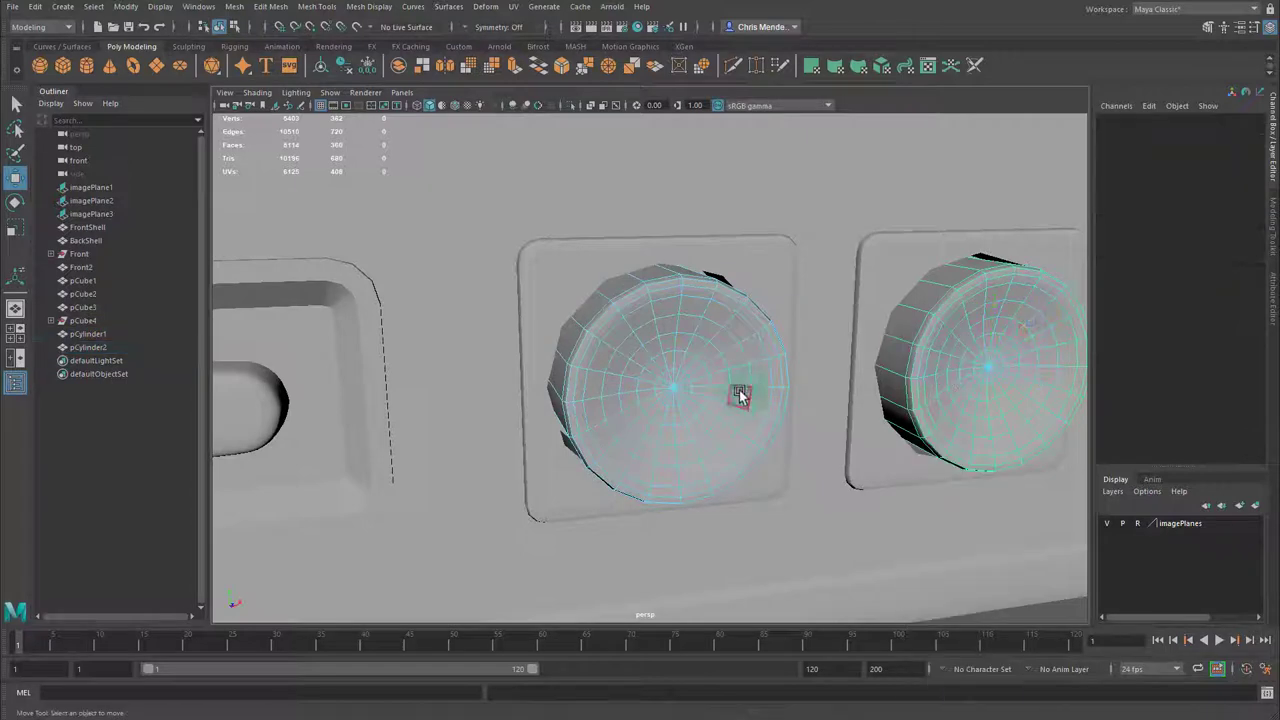
pyautogui.click(675, 400)
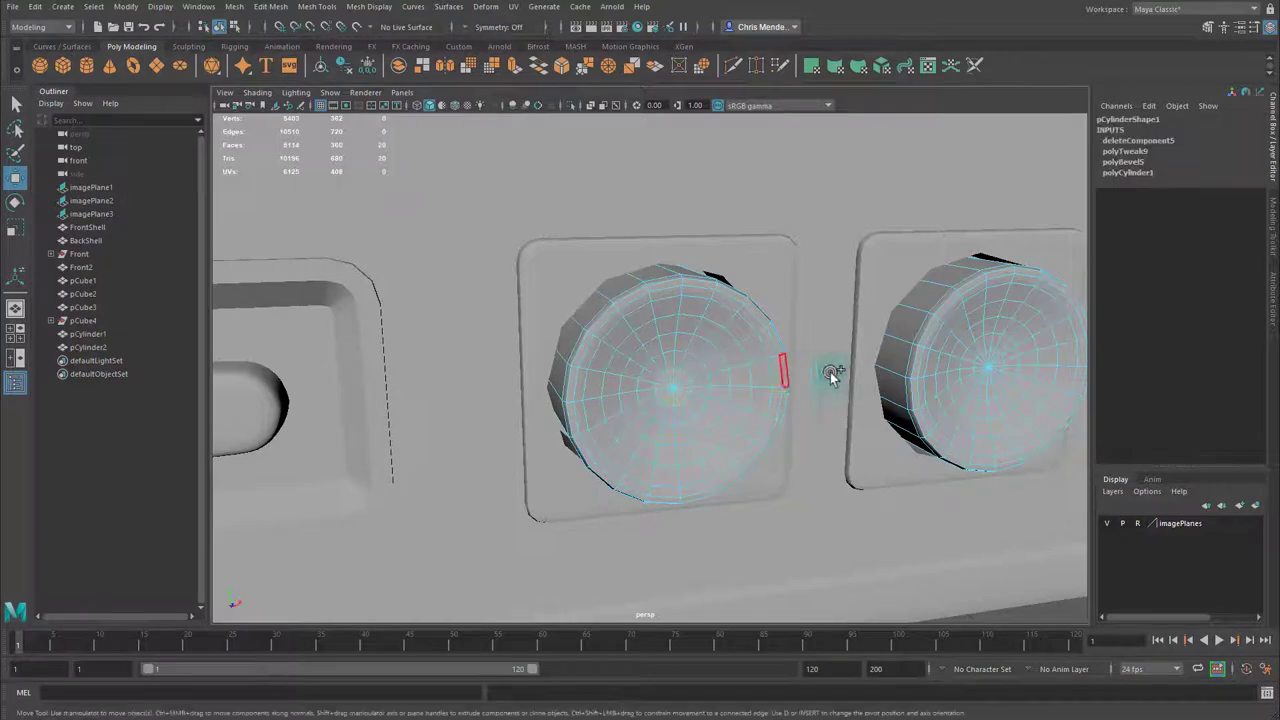
pyautogui.keyDown('shift'); pyautogui.click(997, 365); pyautogui.keyUp('shift')
pyautogui.press('b')
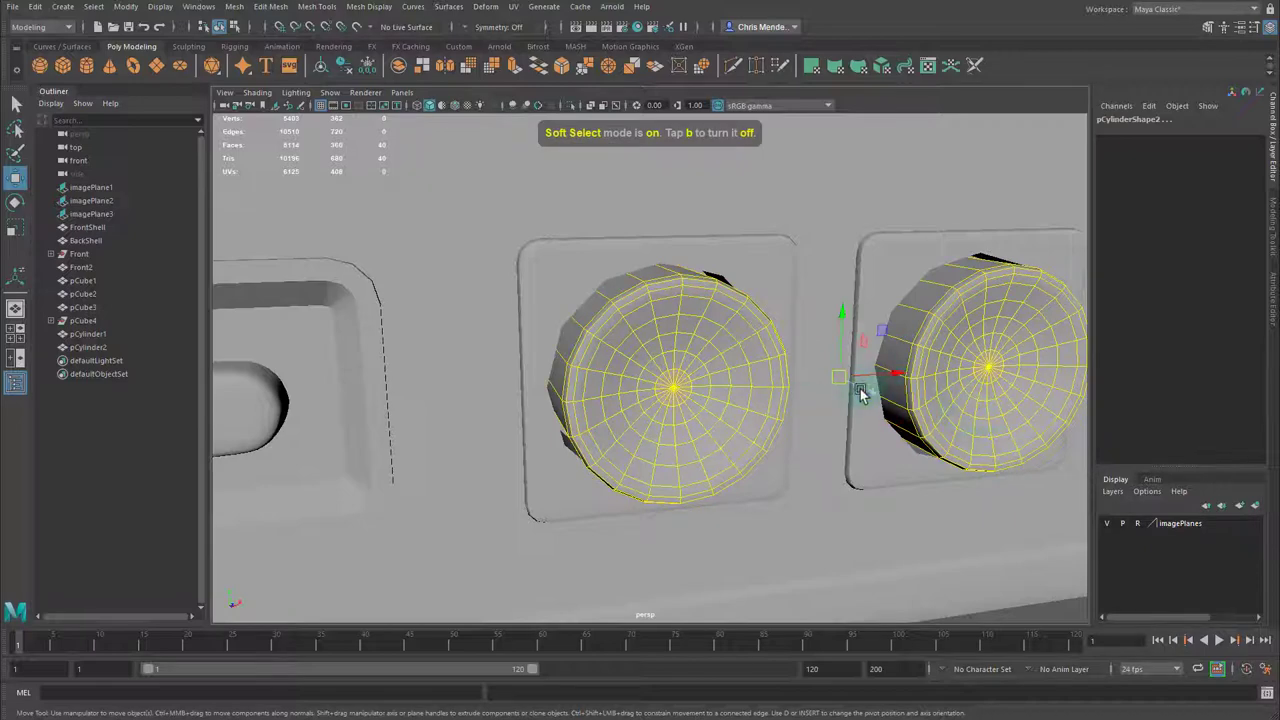
pyautogui.keyDown('alt'); pyautogui.moveTo(866, 398); pyautogui.dragTo(431, 410); pyautogui.keyUp('alt')
pyautogui.moveTo(774, 382); pyautogui.dragTo(733, 383)
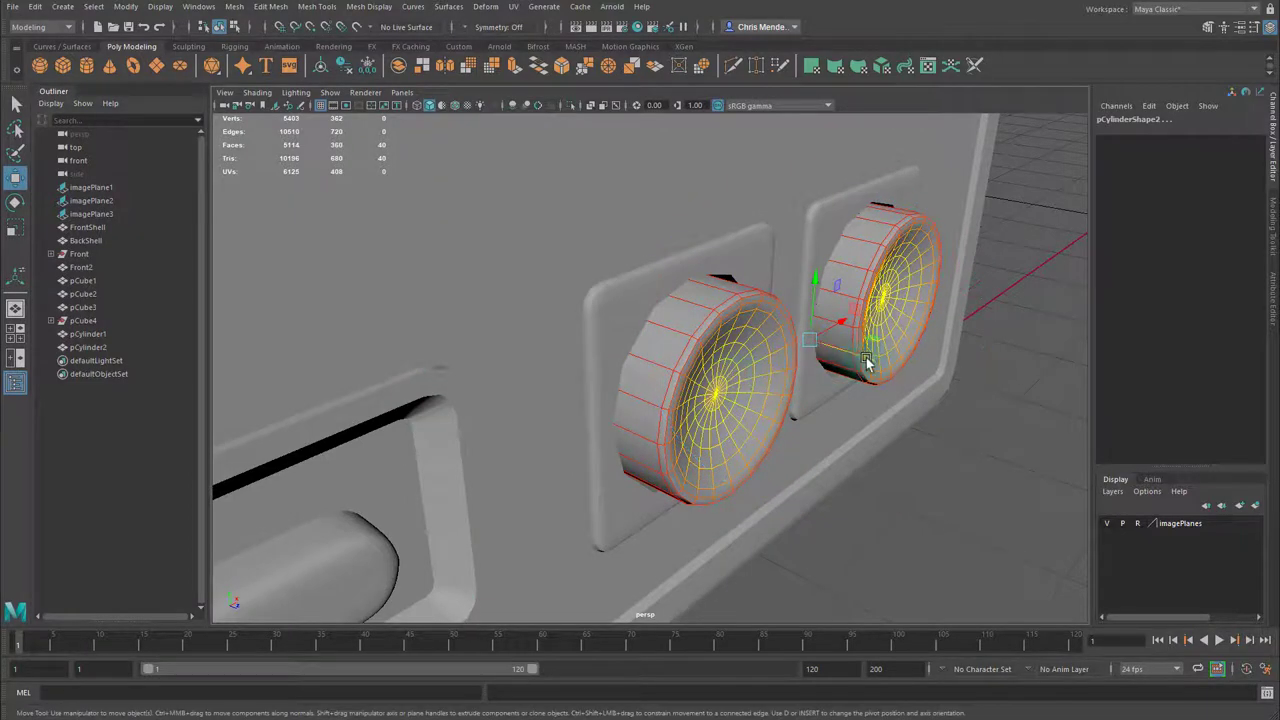
pyautogui.moveTo(866, 364); pyautogui.dragTo(877, 362)
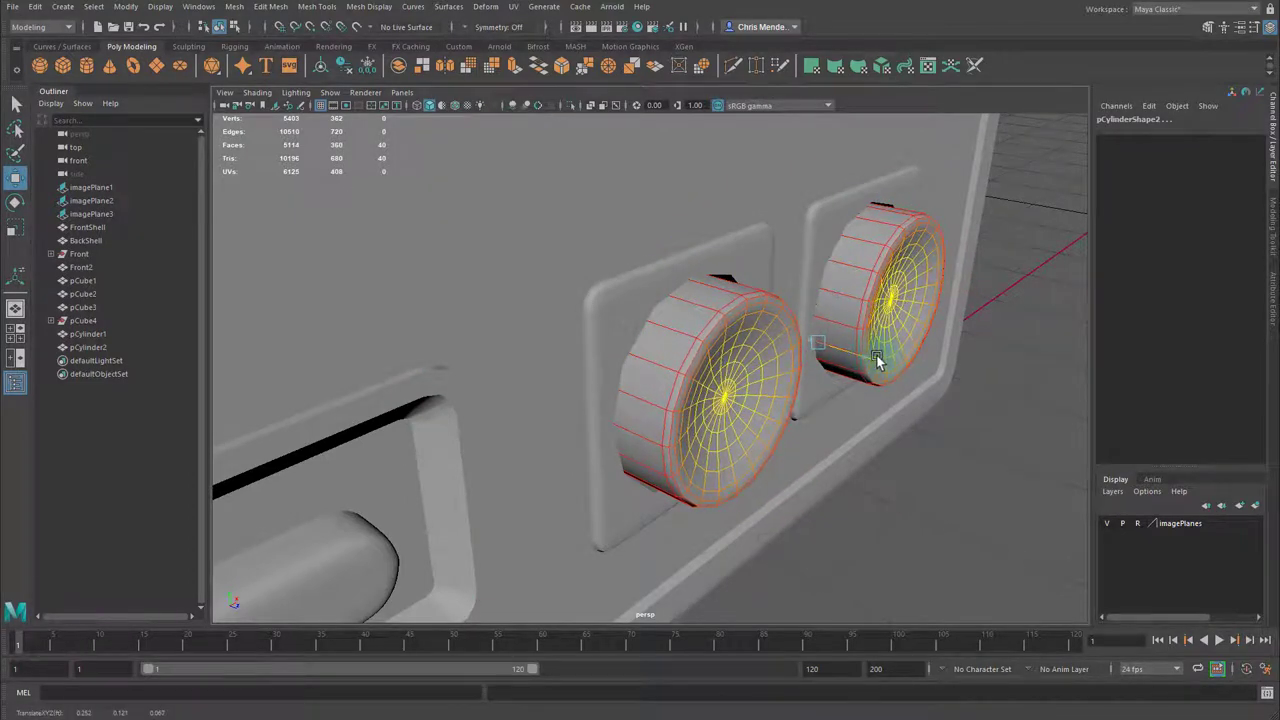
# Return both round buttons to object mode and clear the selection.
pyautogui.keyDown('alt'); pyautogui.moveTo(819, 402); pyautogui.dragTo(800, 383); pyautogui.keyUp('alt')
pyautogui.press('q')
pyautogui.moveTo(760, 398); pyautogui.dragTo(842, 316, button='right')
pyautogui.keyDown('alt'); pyautogui.moveTo(980, 347); pyautogui.dragTo(920, 363, button='right'); pyautogui.keyUp('alt')
pyautogui.moveTo(876, 358); pyautogui.dragTo(972, 279, button='right')
pyautogui.click(857, 362)
pyautogui.press('F11')
pyautogui.moveTo(858, 362); pyautogui.dragTo(955, 295, button='right')
pyautogui.click(1009, 341)
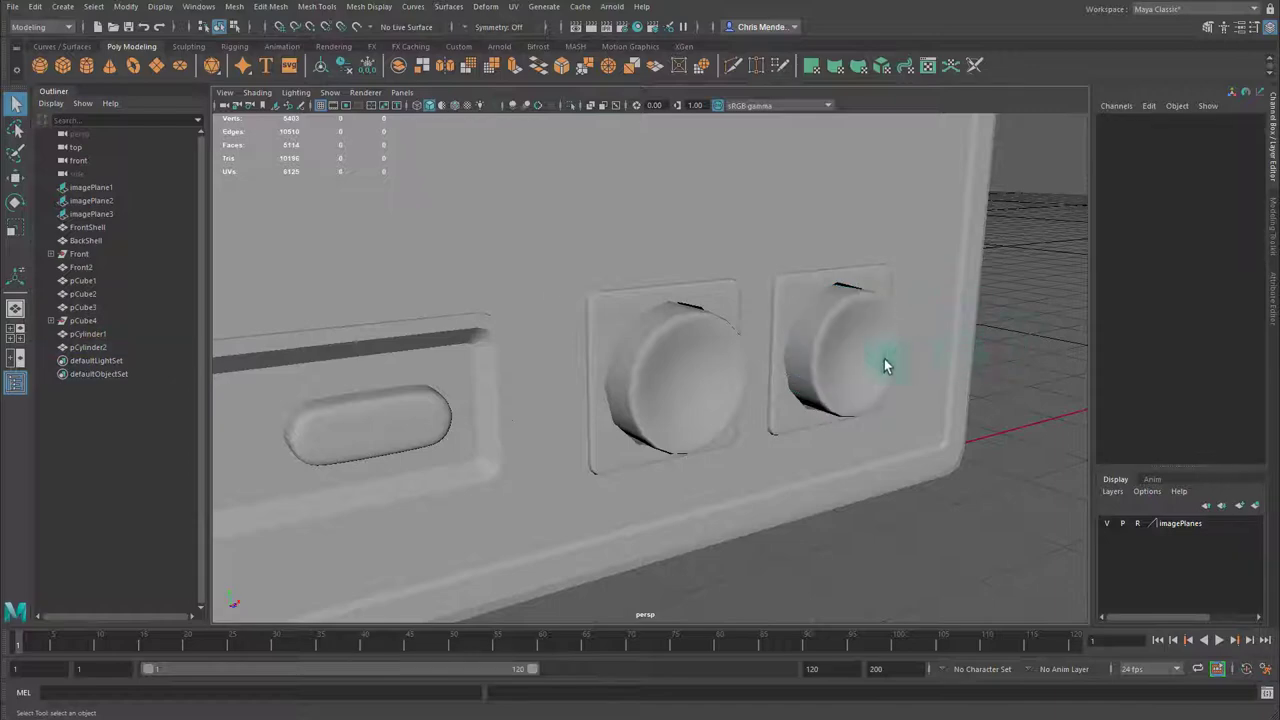
# Examine the whole controller in perspective and compare it with the reference images in the four views.
pyautogui.keyDown('alt'); pyautogui.moveTo(902, 357); pyautogui.dragTo(731, 351, button='right'); pyautogui.keyUp('alt')
pyautogui.keyDown('alt'); pyautogui.moveTo(733, 353); pyautogui.dragTo(719, 381); pyautogui.keyUp('alt')
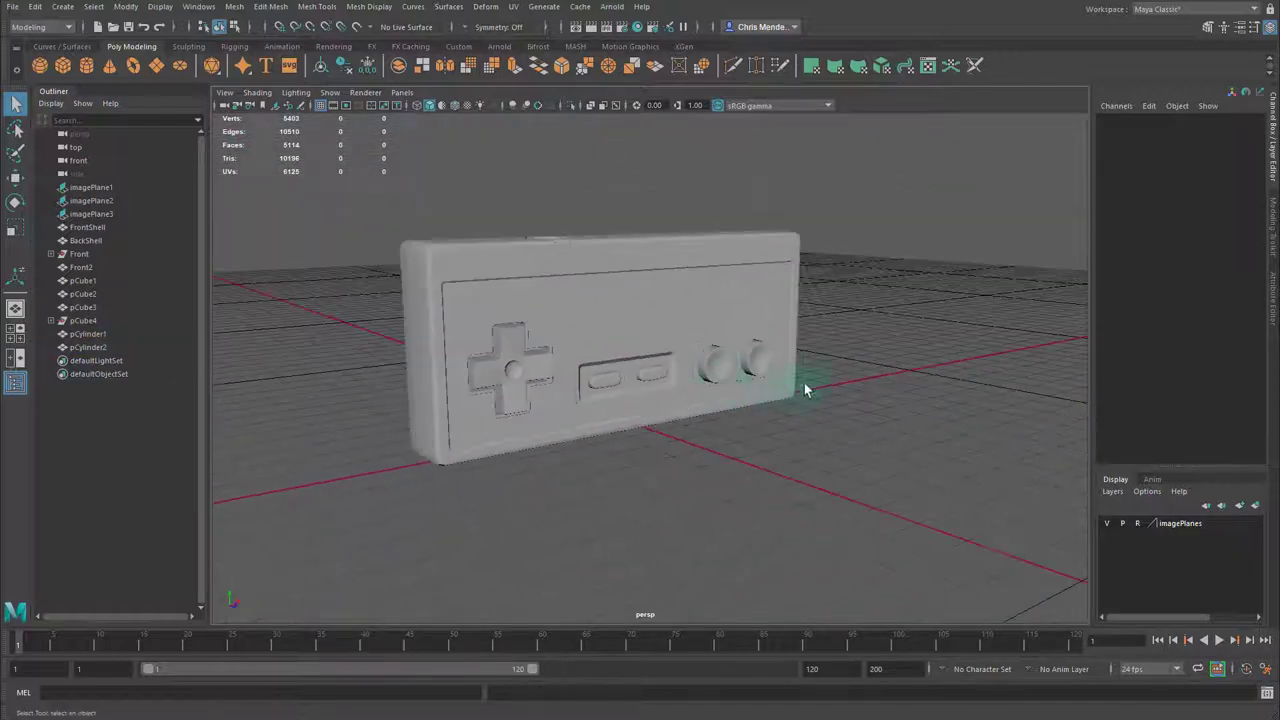
pyautogui.keyDown('alt'); pyautogui.moveTo(810, 384); pyautogui.dragTo(757, 400); pyautogui.keyUp('alt')
pyautogui.press('space')
pyautogui.scroll(-5, 512, 420)
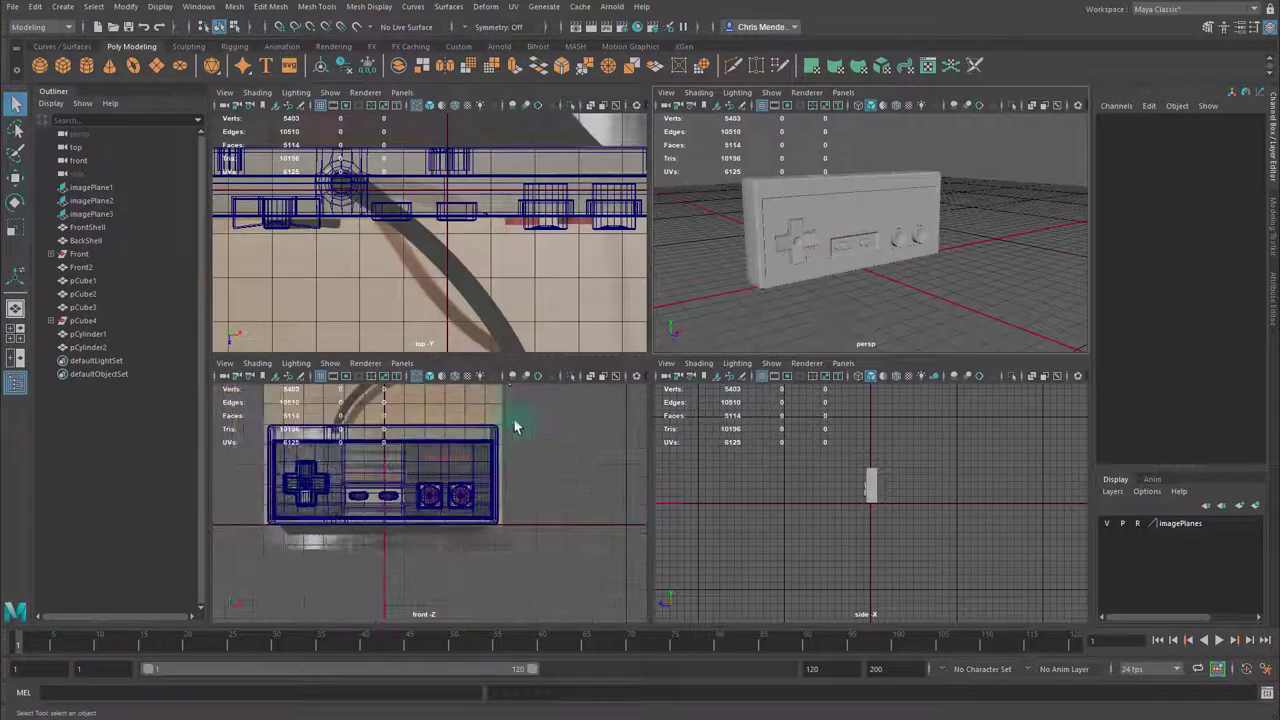
pyautogui.scroll(-5, 516, 267)
pyautogui.scroll(6, 512, 271)
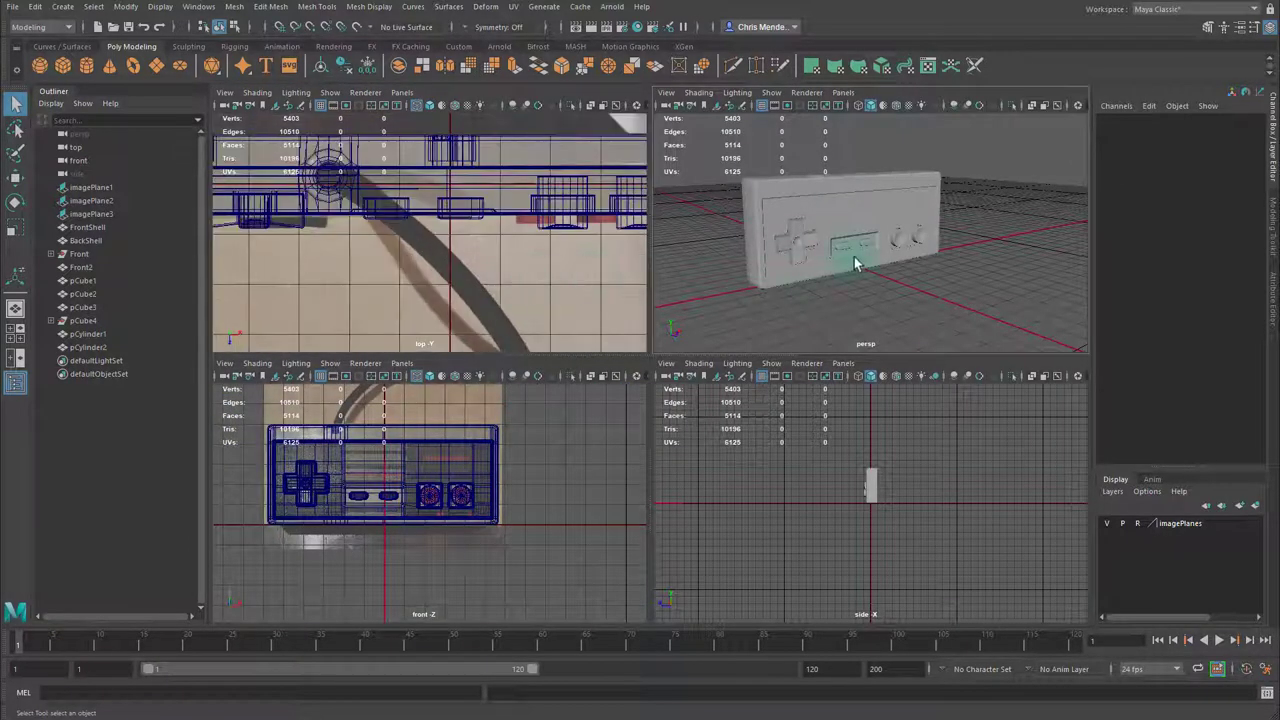
pyautogui.scroll(3, 855, 262)
pyautogui.scroll(-3, 855, 262)
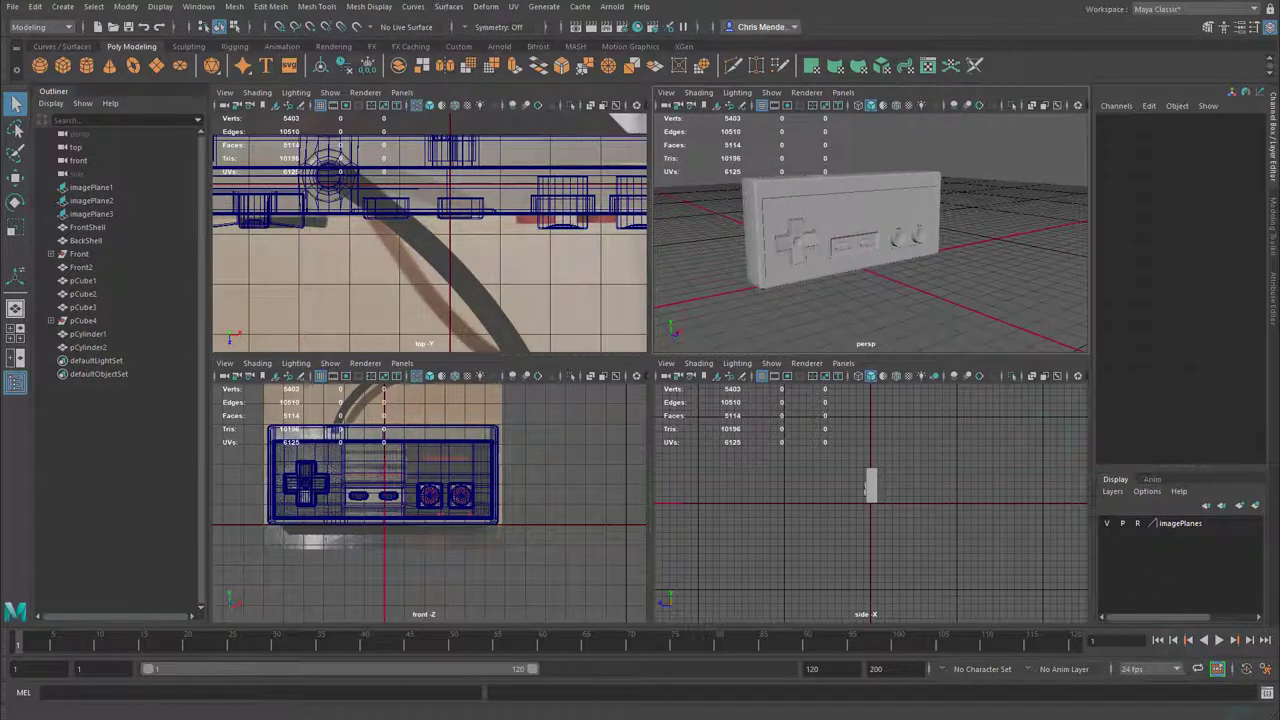